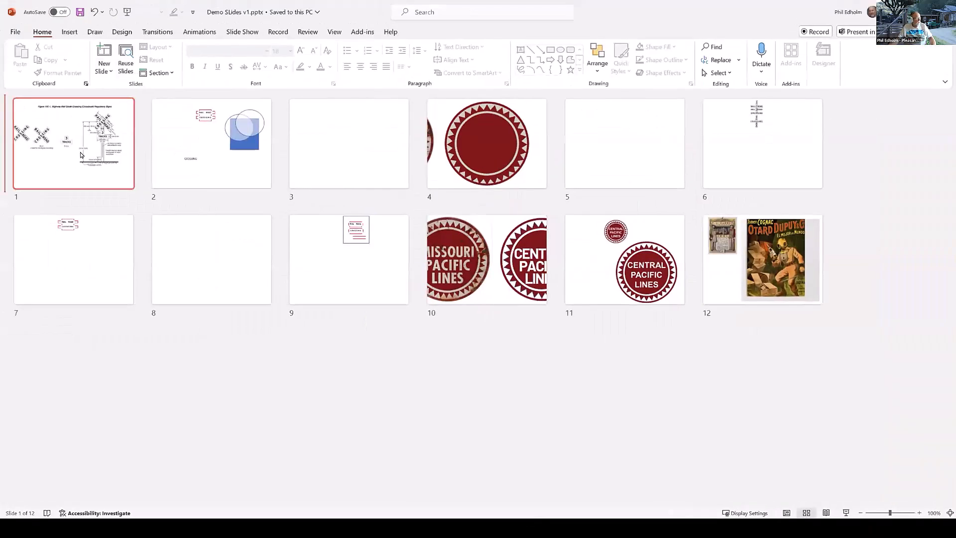
Step: Open slide 7 with the railroad crossing lettering and check the custom slide size settings without changing them
double_click(76, 230)
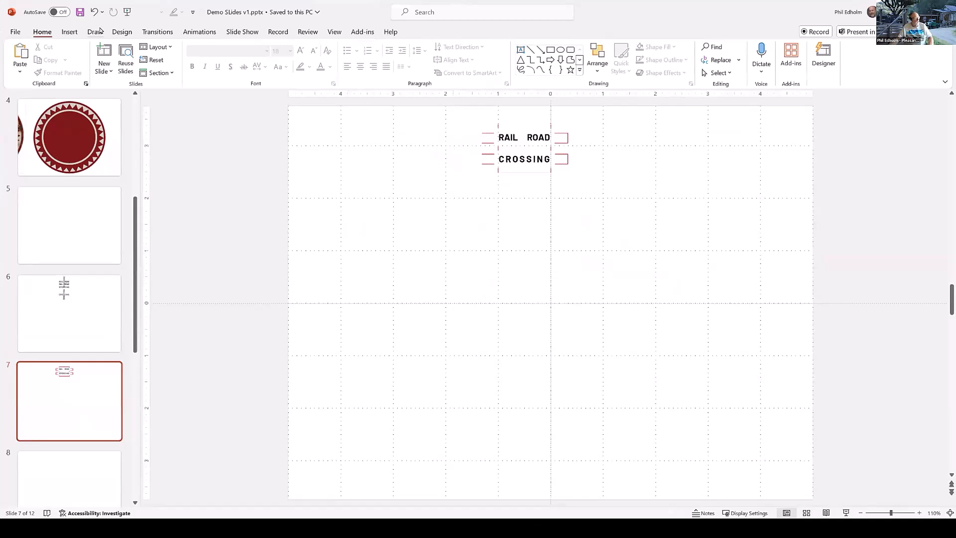
click(122, 31)
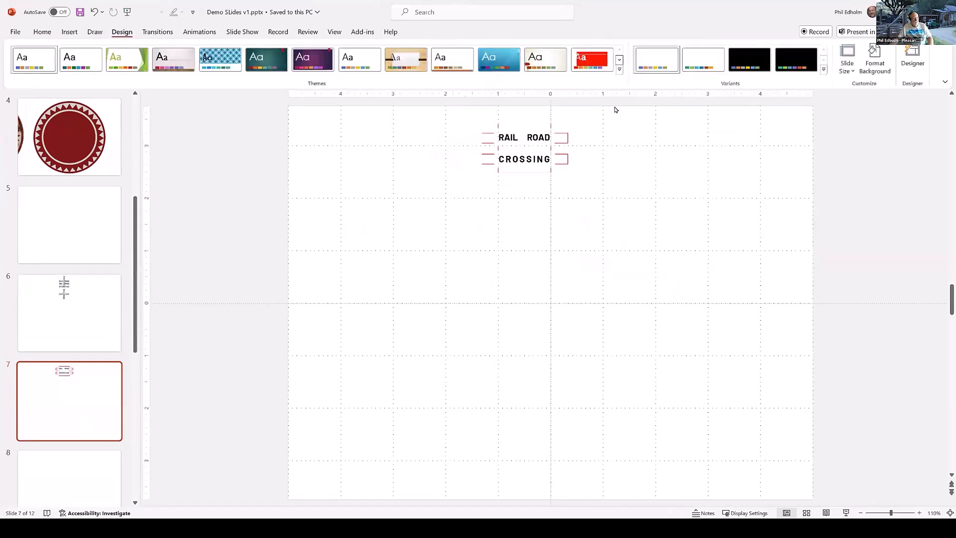
click(849, 68)
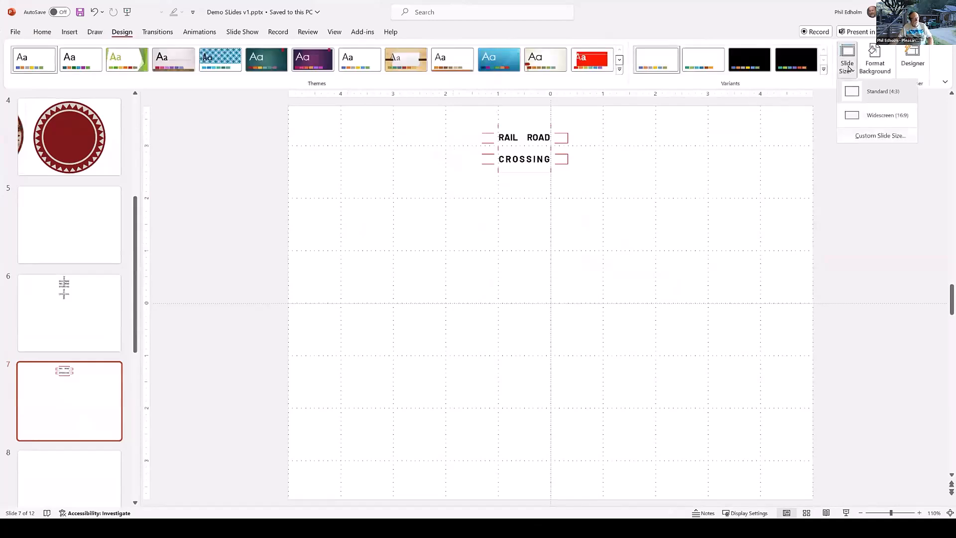
click(864, 134)
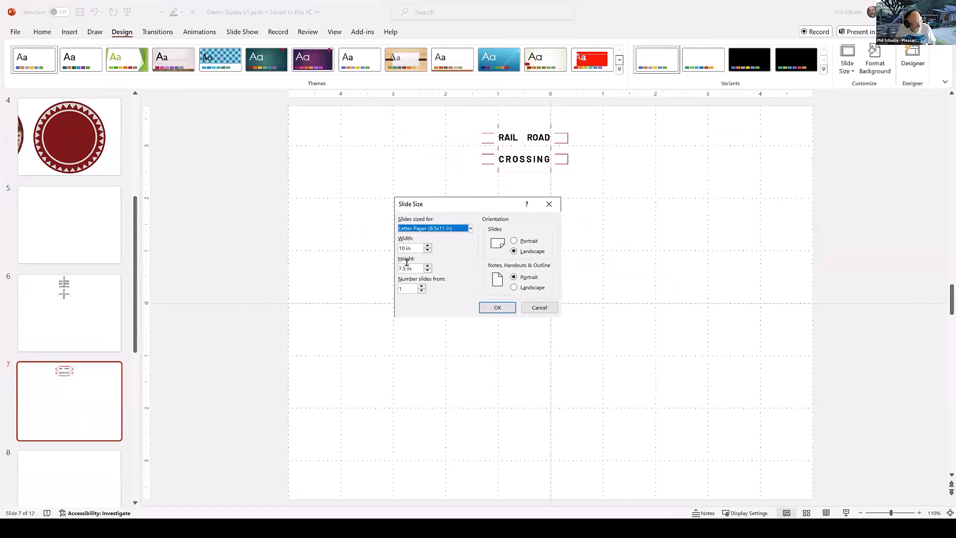
click(537, 308)
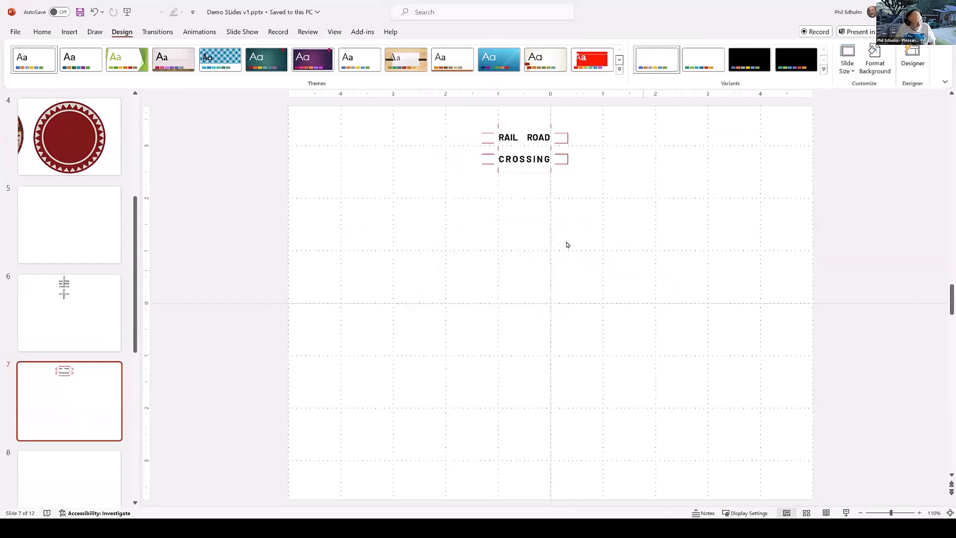
Step: Look through the available fonts for the "RAIL ROAD" text without changing its font
click(539, 138)
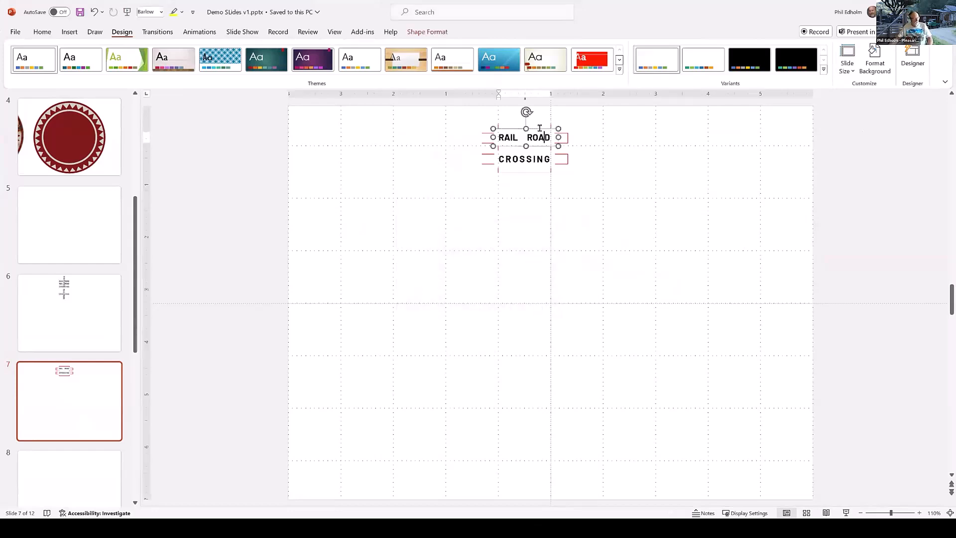
click(43, 33)
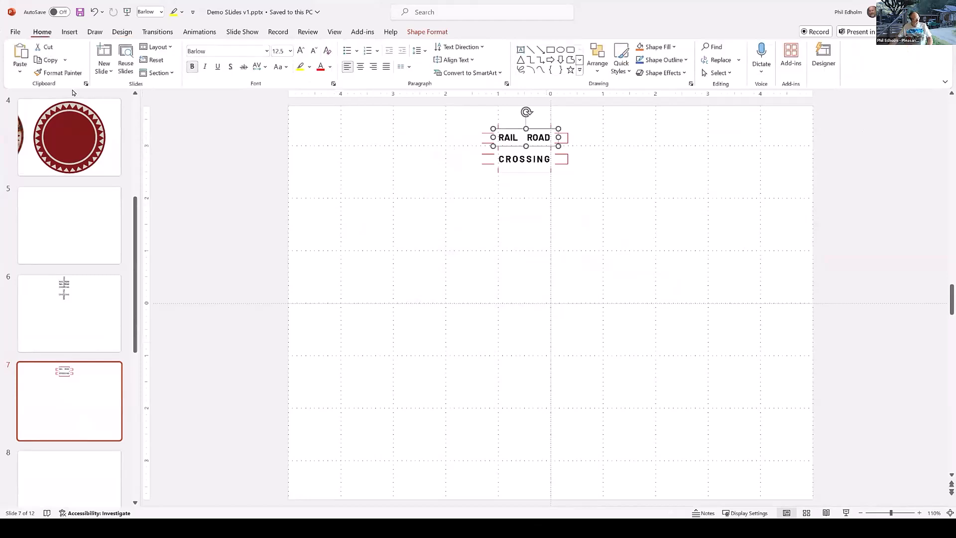
click(267, 51)
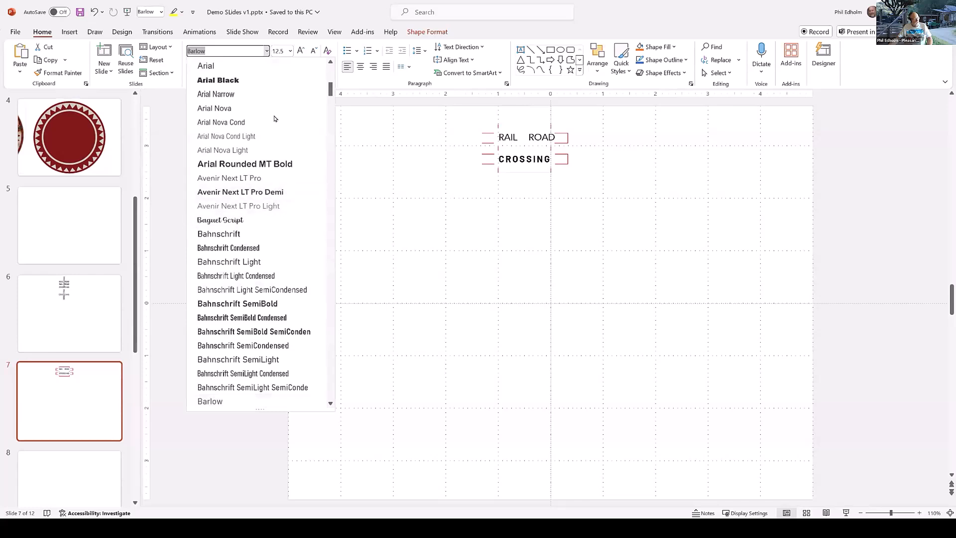
click(378, 187)
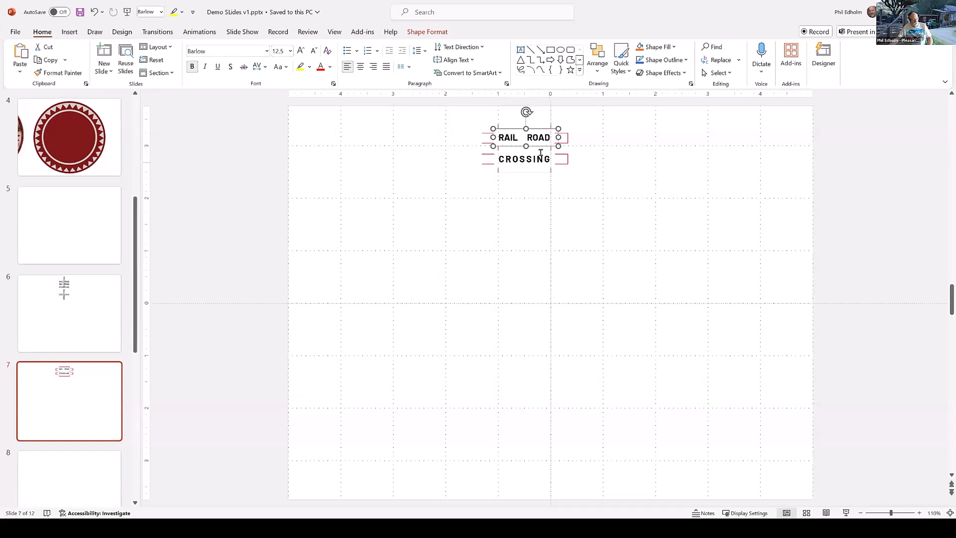
scroll(562, 188, up, 1)
scroll(562, 187, down, 1)
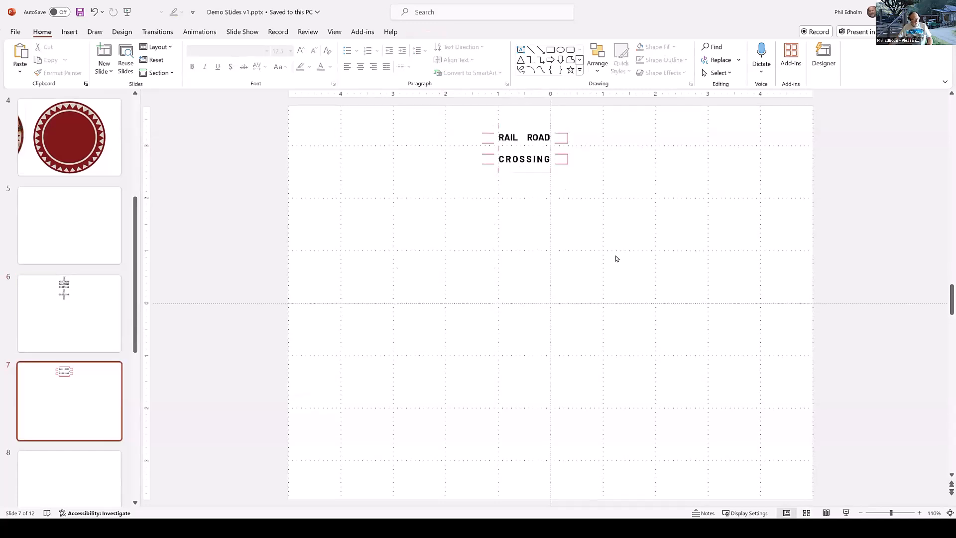
Step: Try moving the large red square away from the crossing lettering, and undo the move
drag(891, 514, 904, 513)
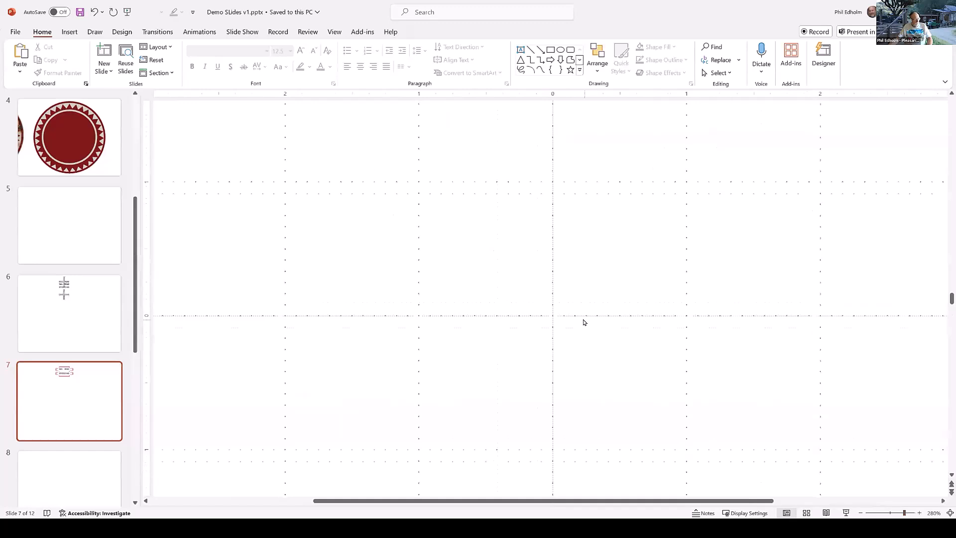
click(952, 110)
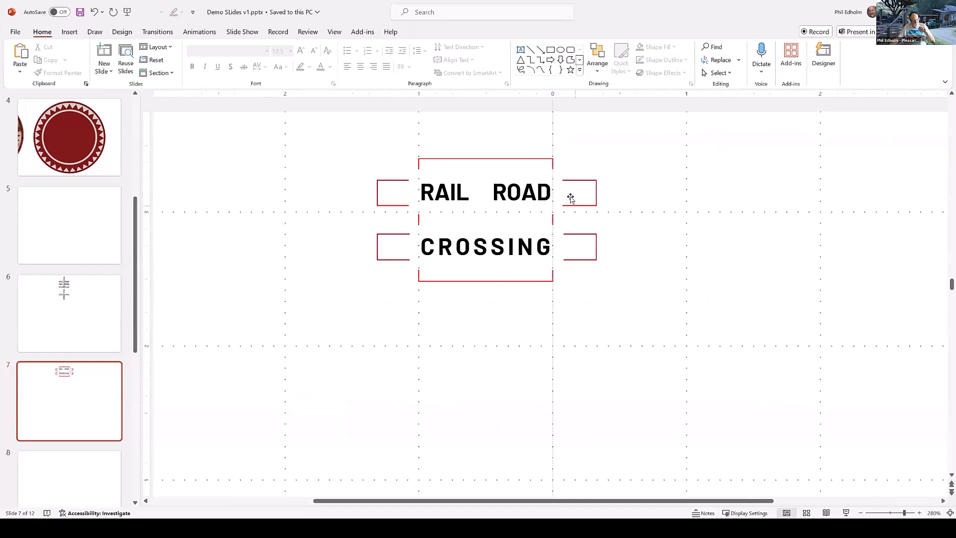
click(530, 157)
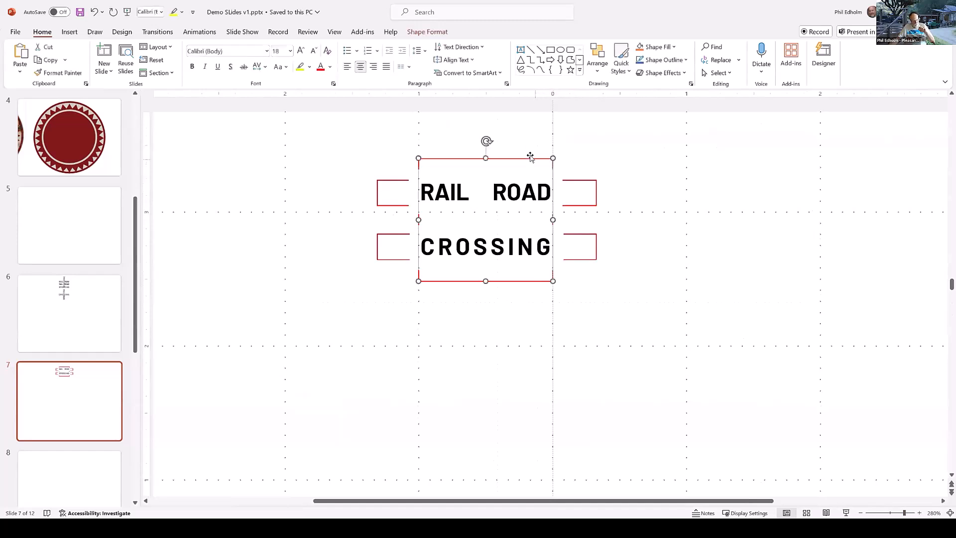
drag(530, 157, 740, 253)
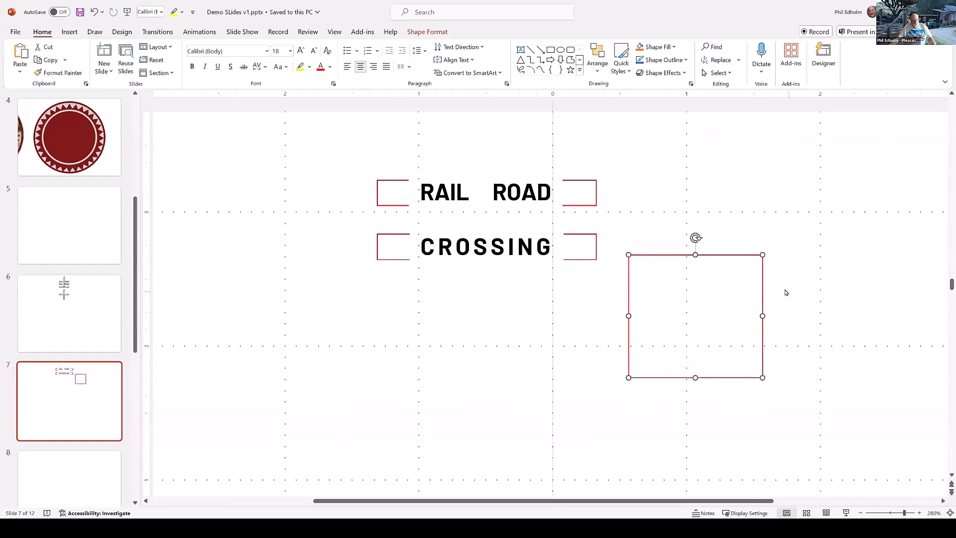
key(ctrl+z)
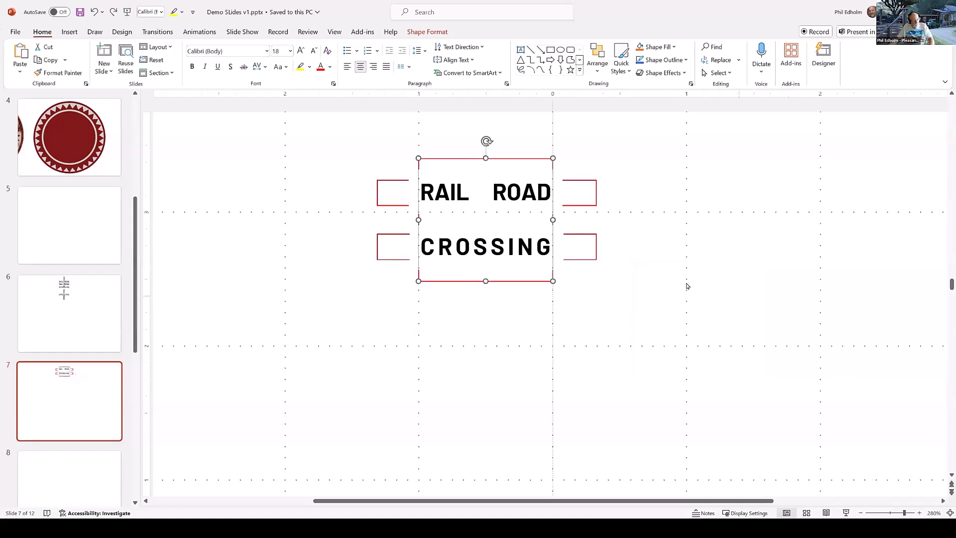
Step: Fill the "RAIL ROAD" text box with white so that it masks the red outlines behind it
click(436, 206)
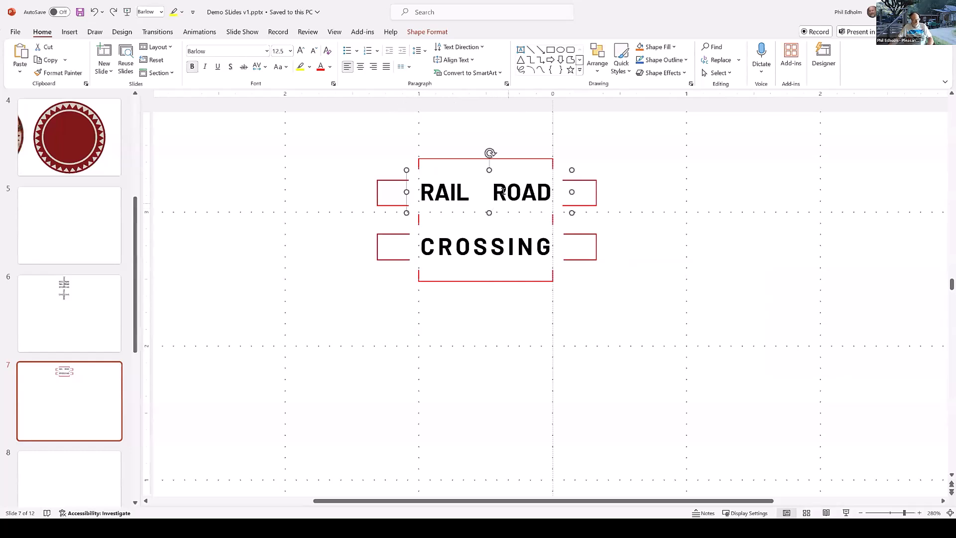
click(674, 46)
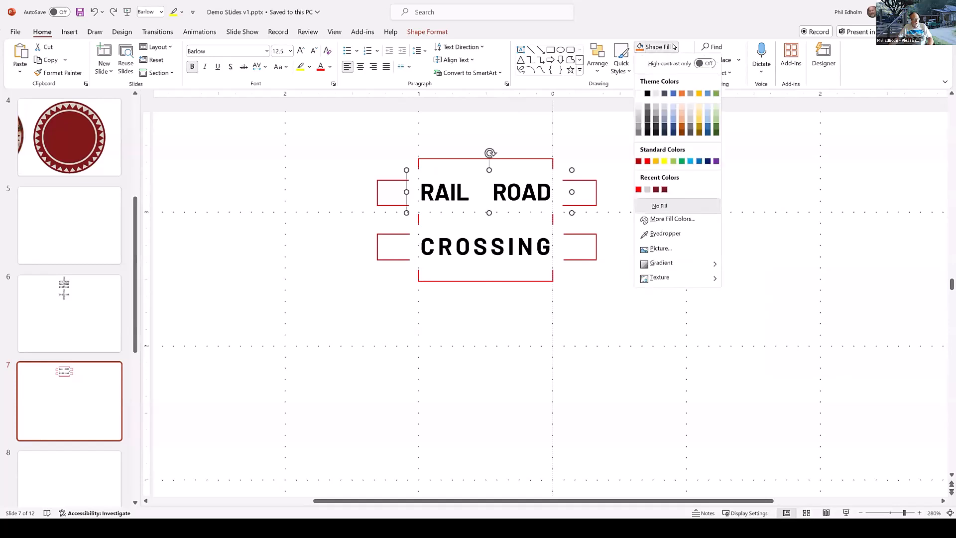
click(640, 94)
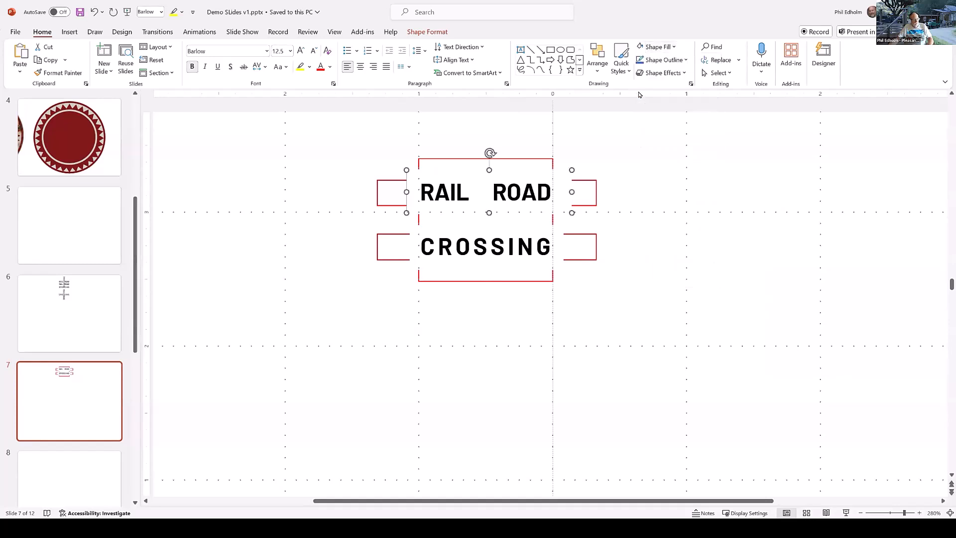
click(675, 47)
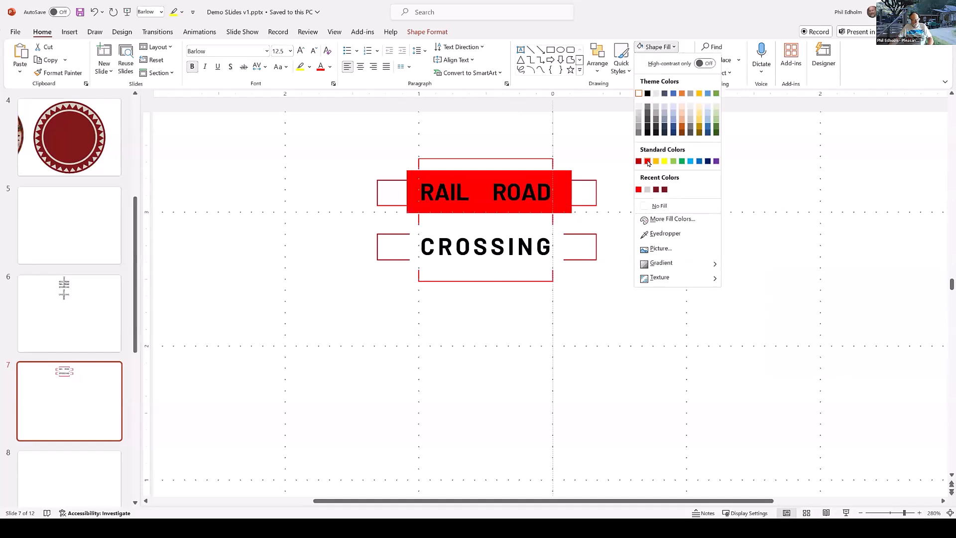
click(635, 96)
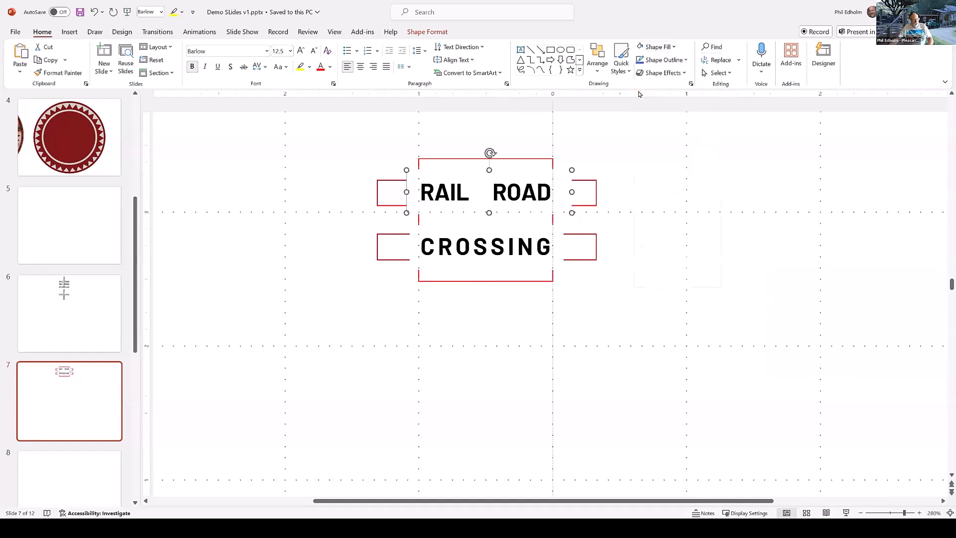
Step: Bring the large red square in front of the lettering boxes, and send it to the back again
right_click(546, 158)
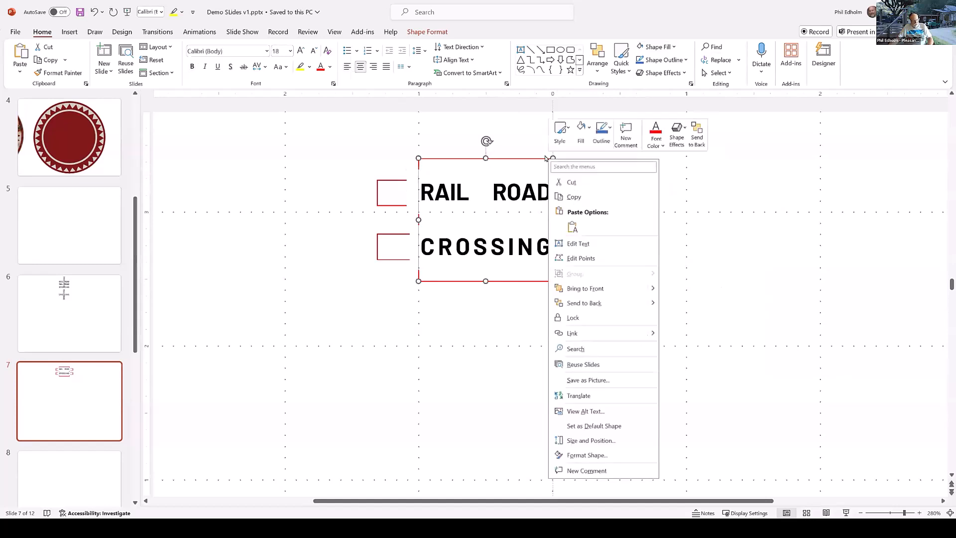
click(598, 69)
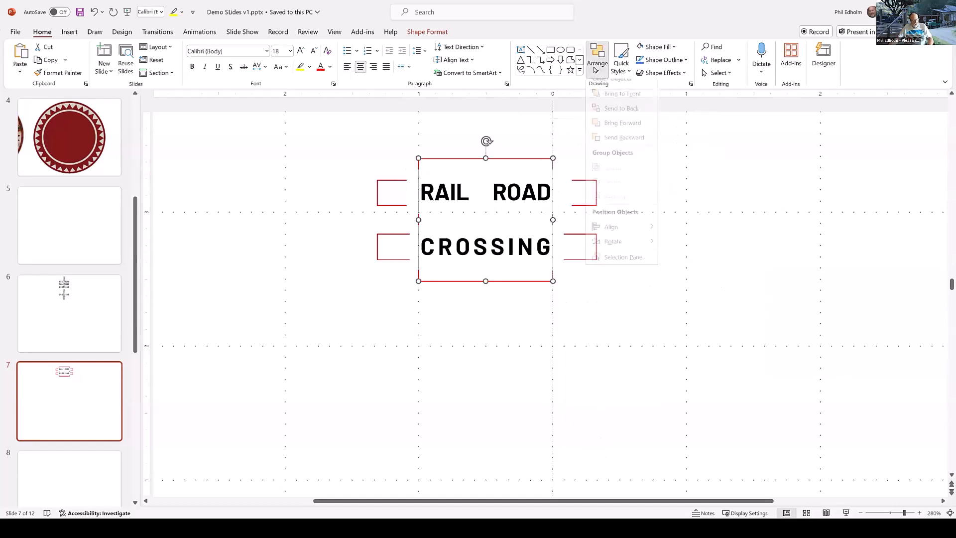
click(608, 116)
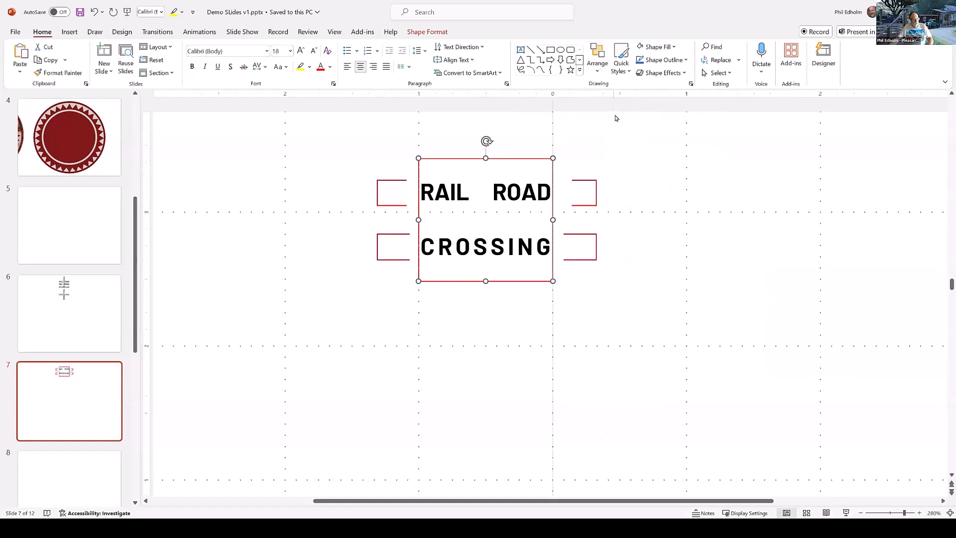
click(597, 70)
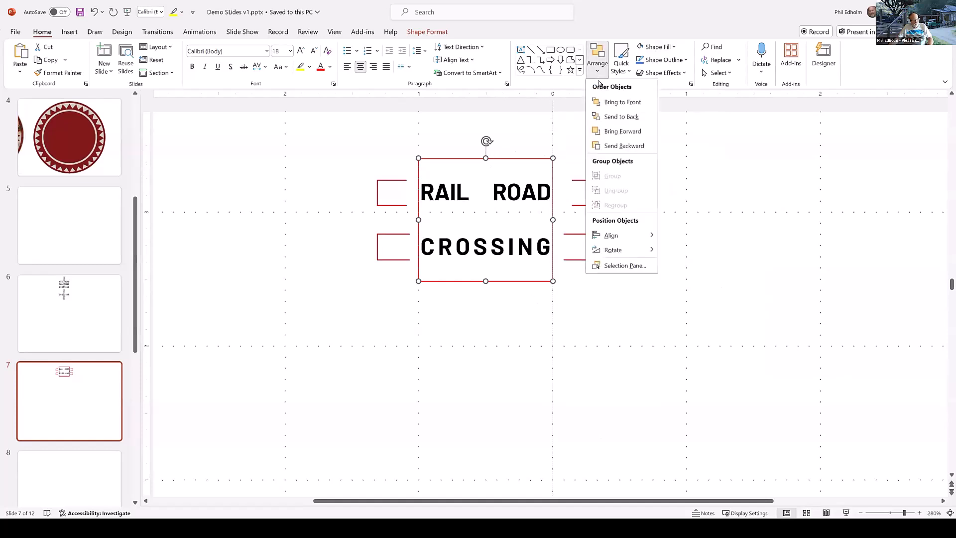
click(608, 118)
click(656, 274)
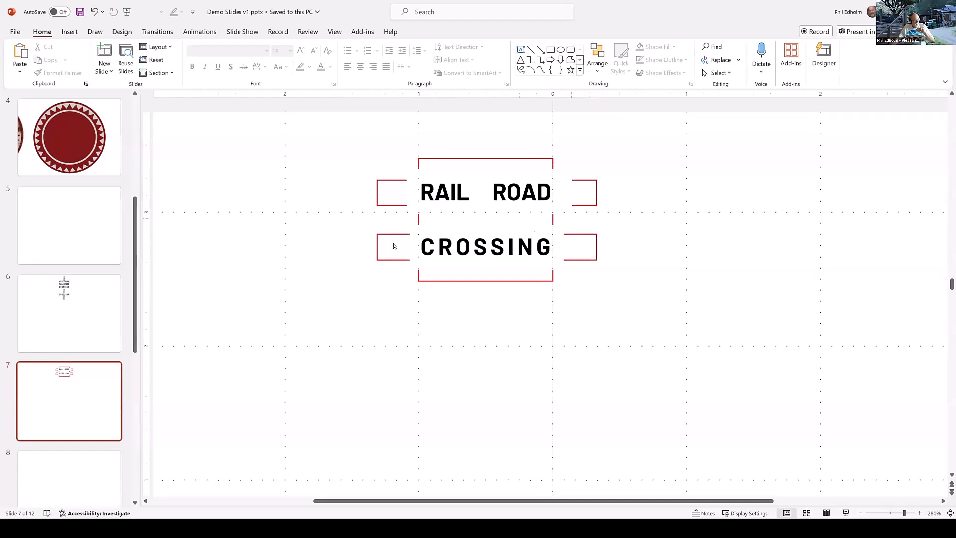
Step: Switch to the running presentation and advance it to the slide with the Missouri Pacific Lines sign
click(74, 243)
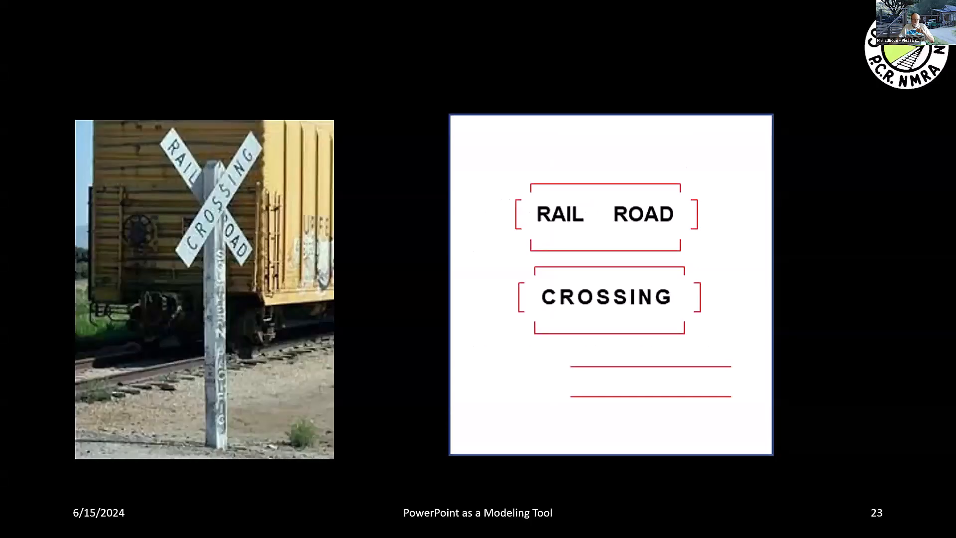
key(Right)
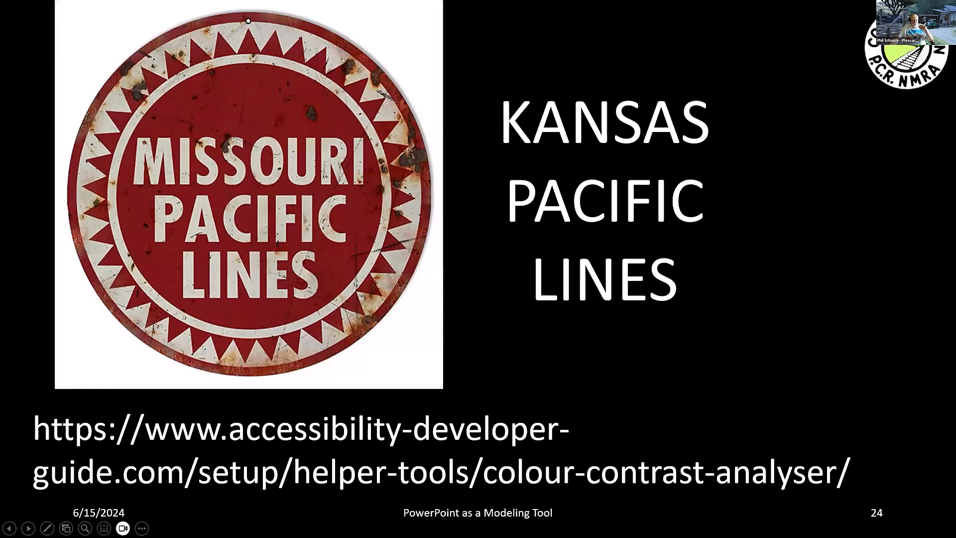
Step: Return to the demo slides and copy the Missouri Pacific Lines sign picture from slide 4 onto blank slide 5
click(826, 469)
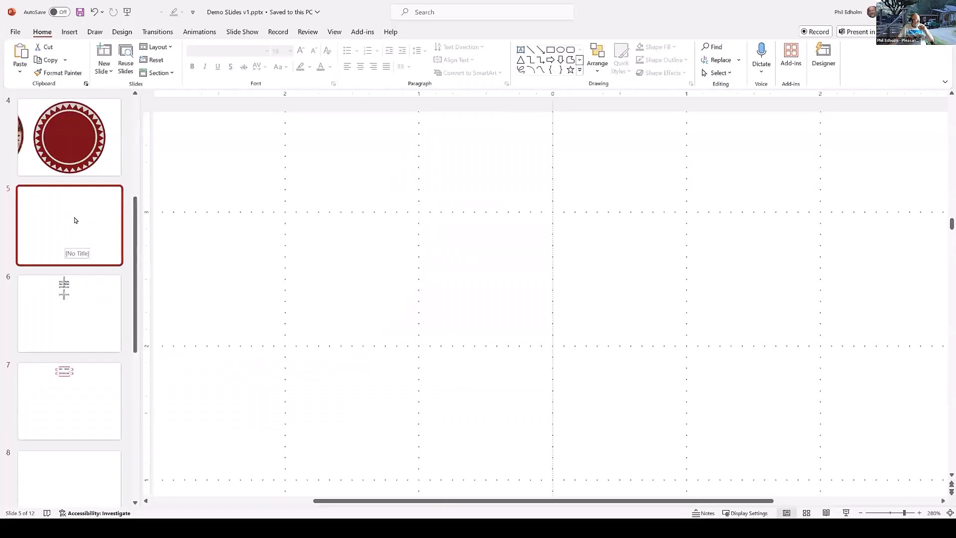
click(89, 124)
click(52, 220)
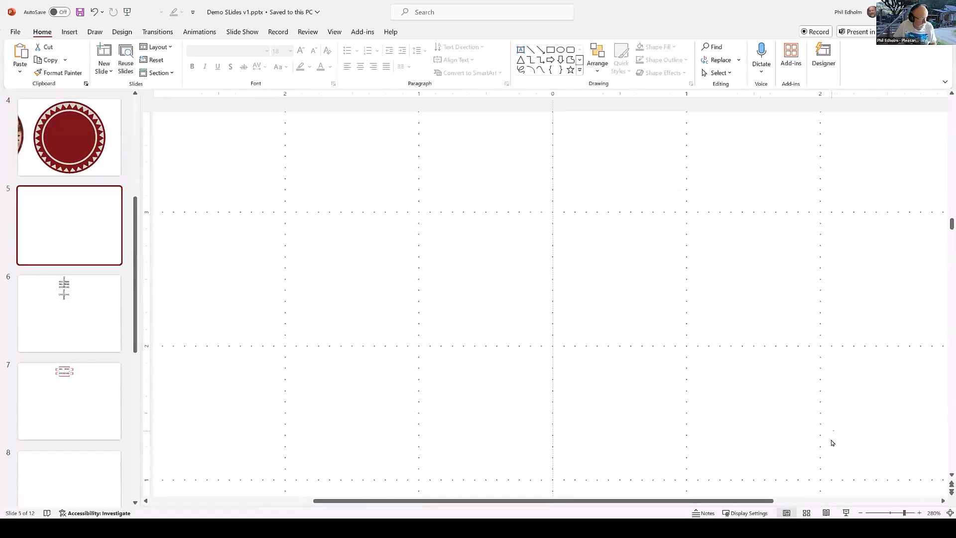
click(890, 514)
click(27, 171)
click(308, 231)
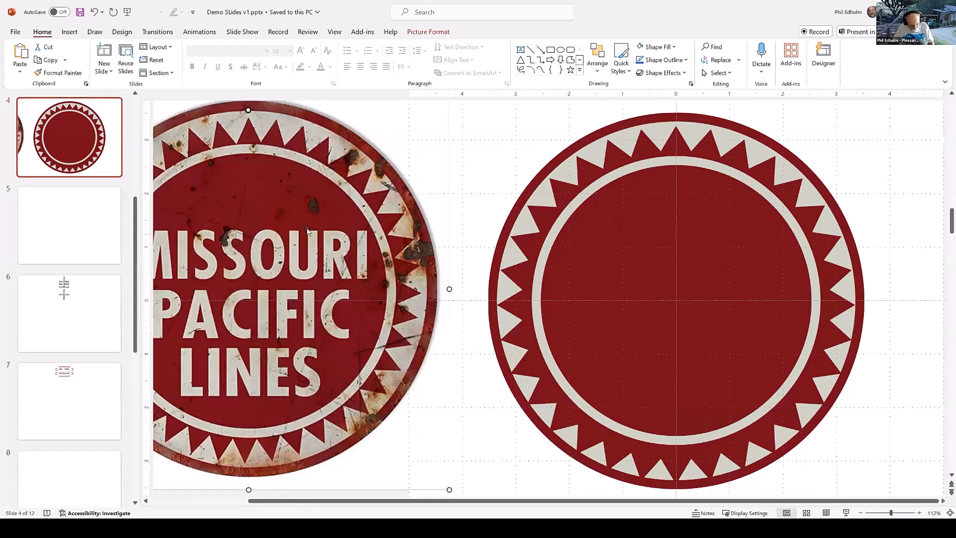
click(60, 243)
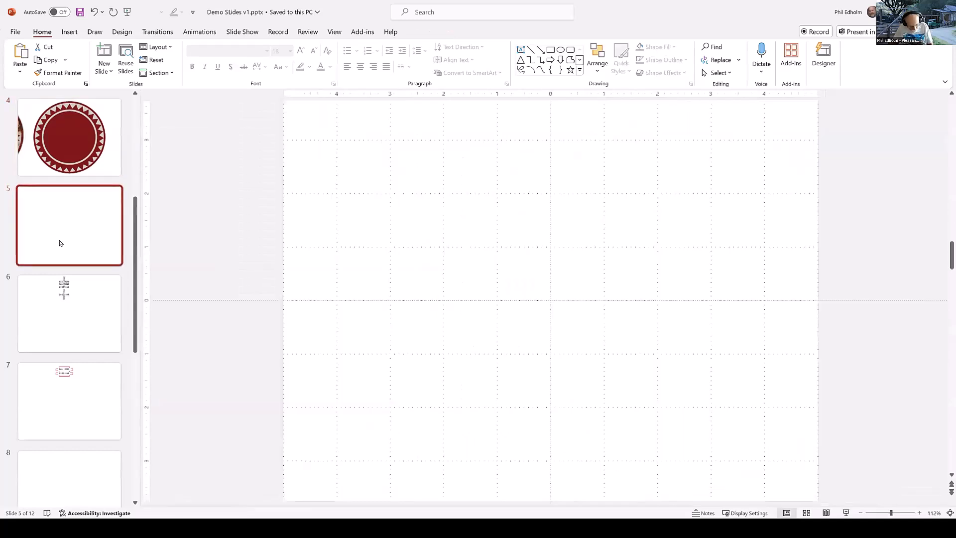
key(ctrl+v)
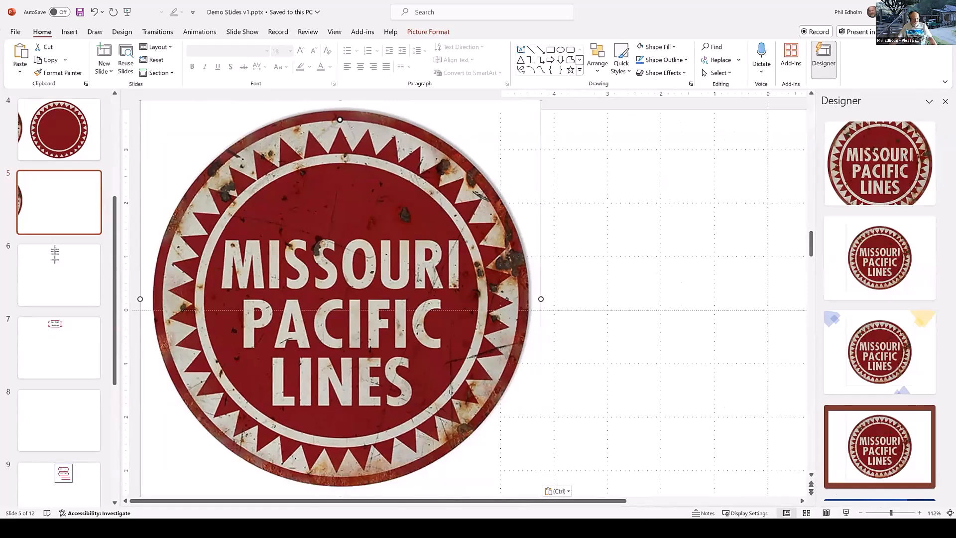
Step: Switch to the Colour Contrast Analyser, move it beside the sign lettering, and sample the background colour as RGB 240, 240, 240
key(alt+Tab)
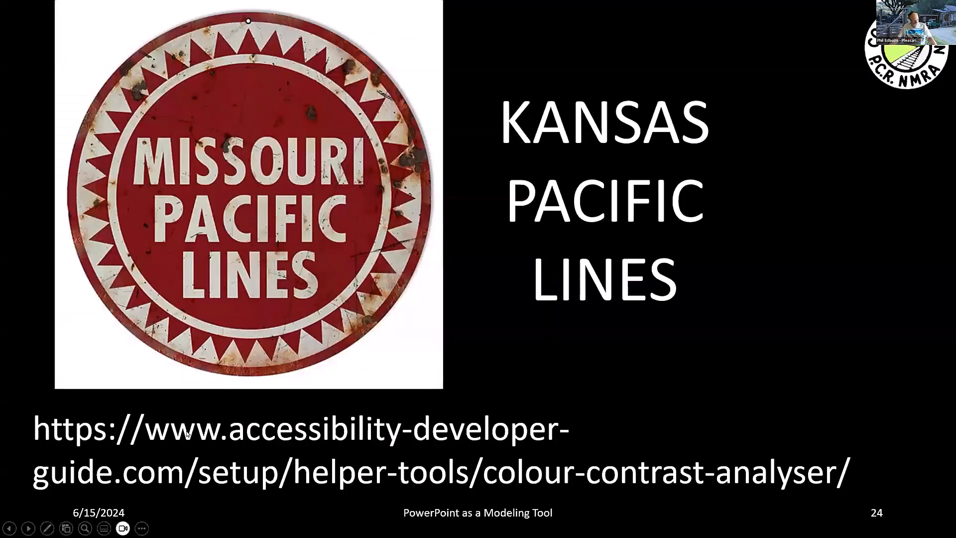
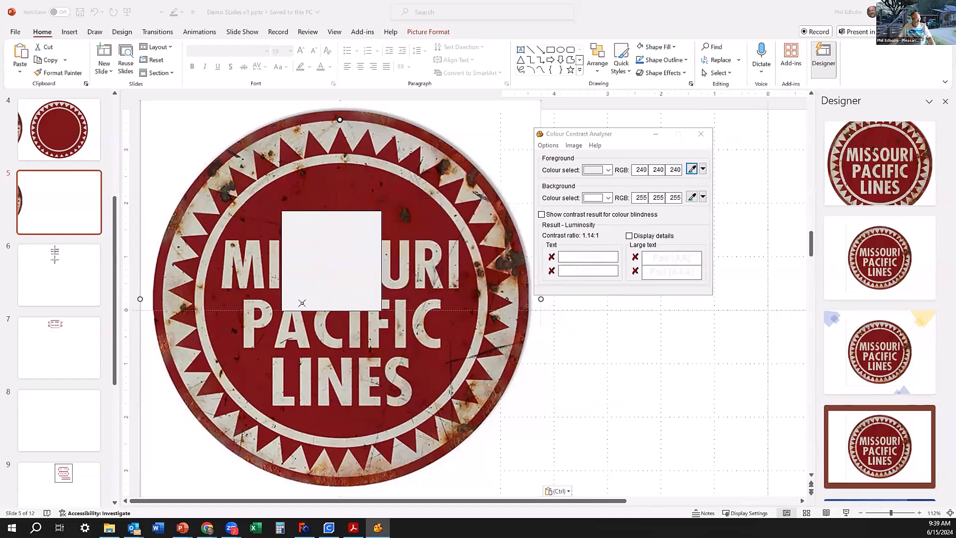
click(626, 162)
drag(633, 135, 215, 167)
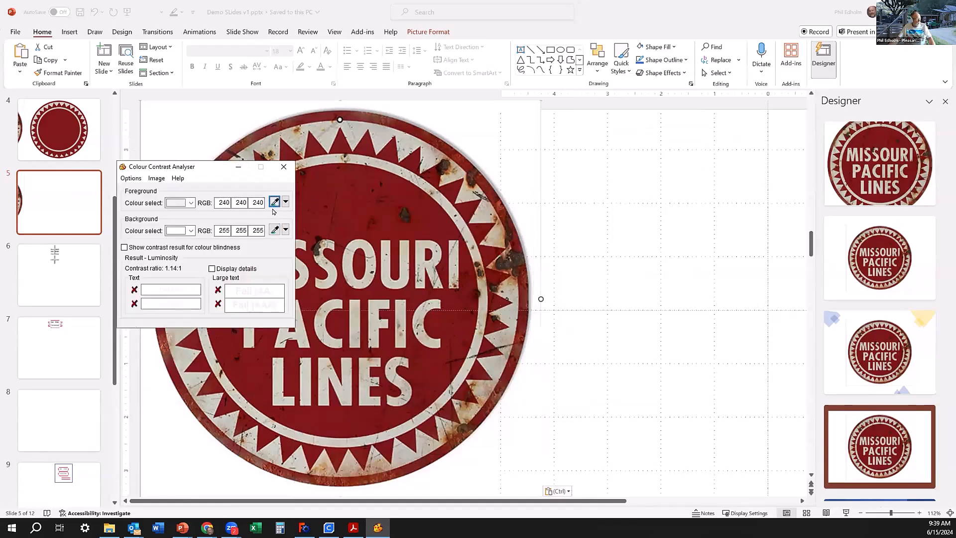
click(274, 230)
click(361, 222)
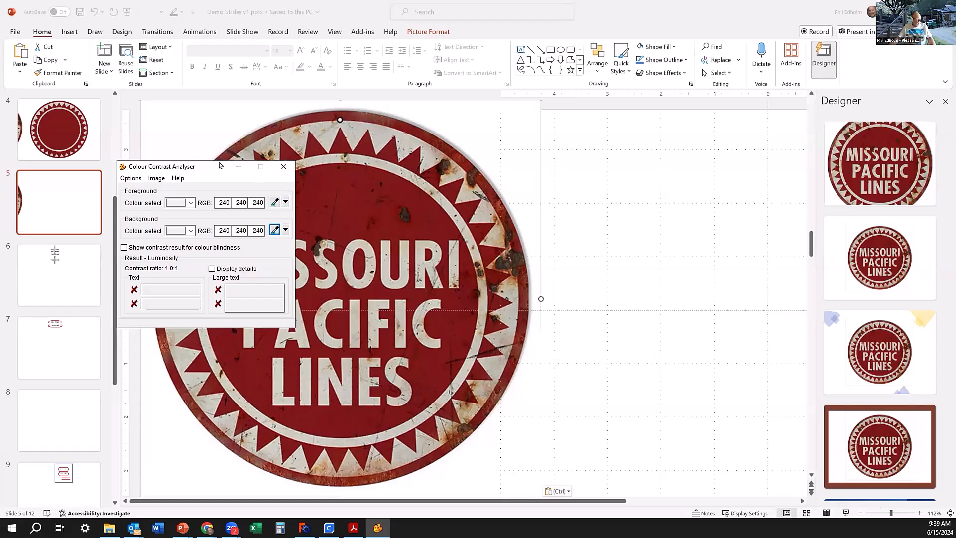
Step: Sample the sign's red as the foreground colour, RGB 147, 83, 70, and move the analyser window clear of the sign
click(237, 168)
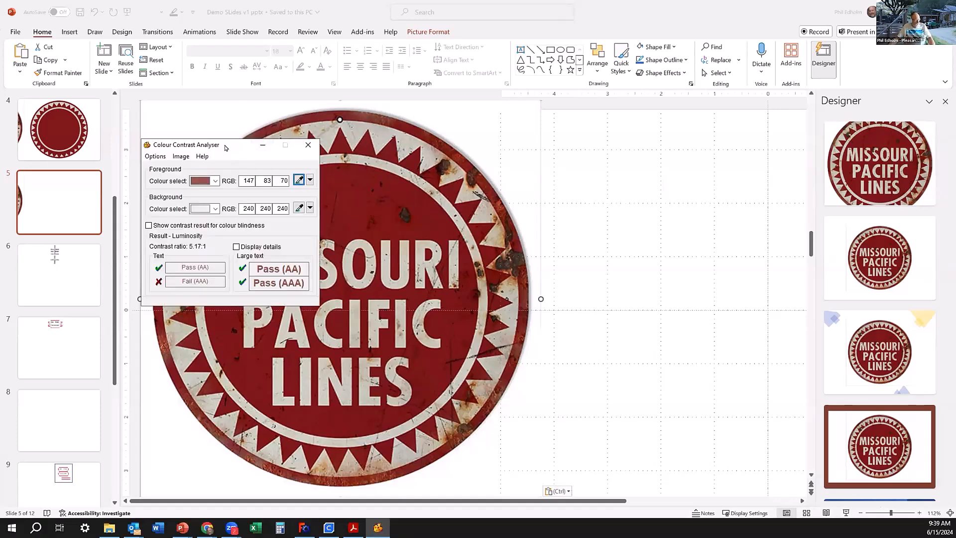
drag(225, 148, 113, 84)
click(187, 119)
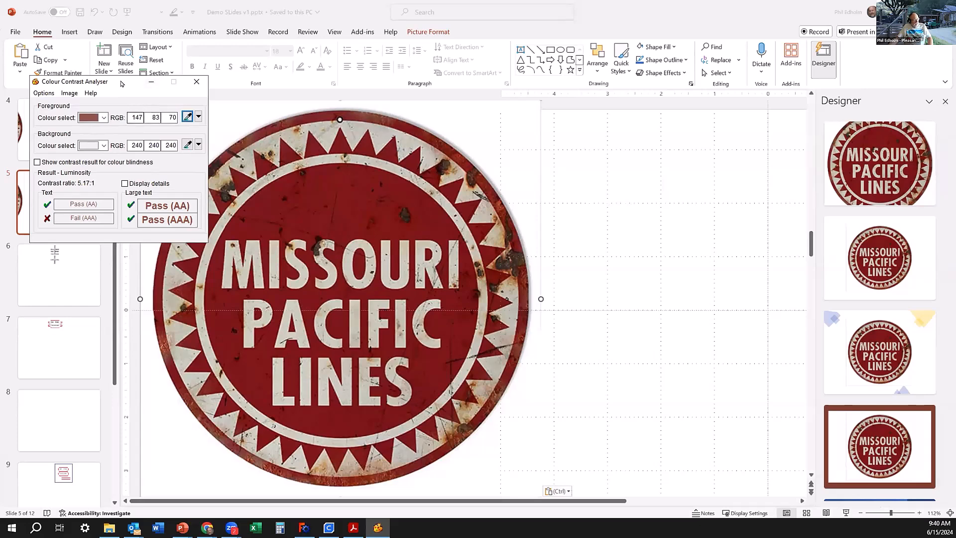
drag(121, 84, 110, 57)
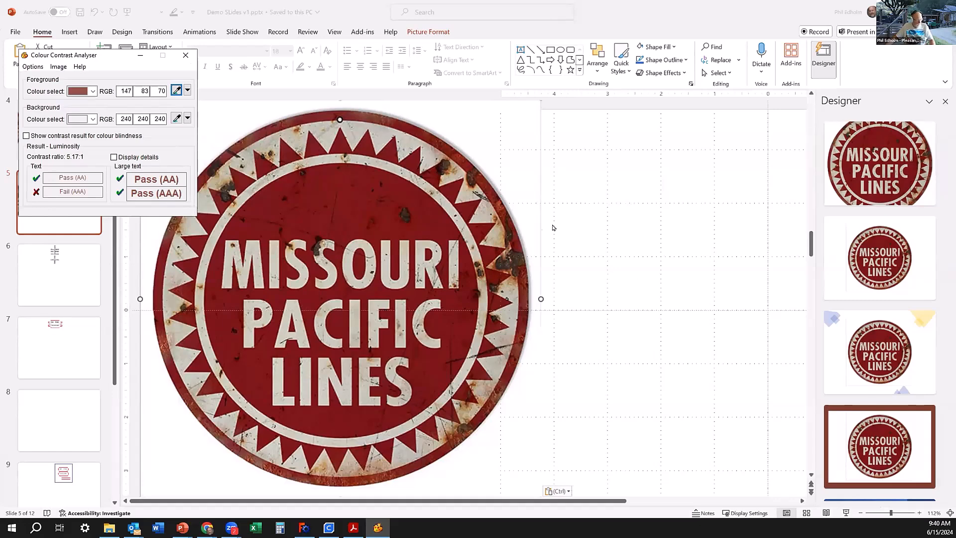
Step: Return to slide 5, shrink the sign picture to about 4.3 inches wide, and place it on the left half of the slide
click(513, 411)
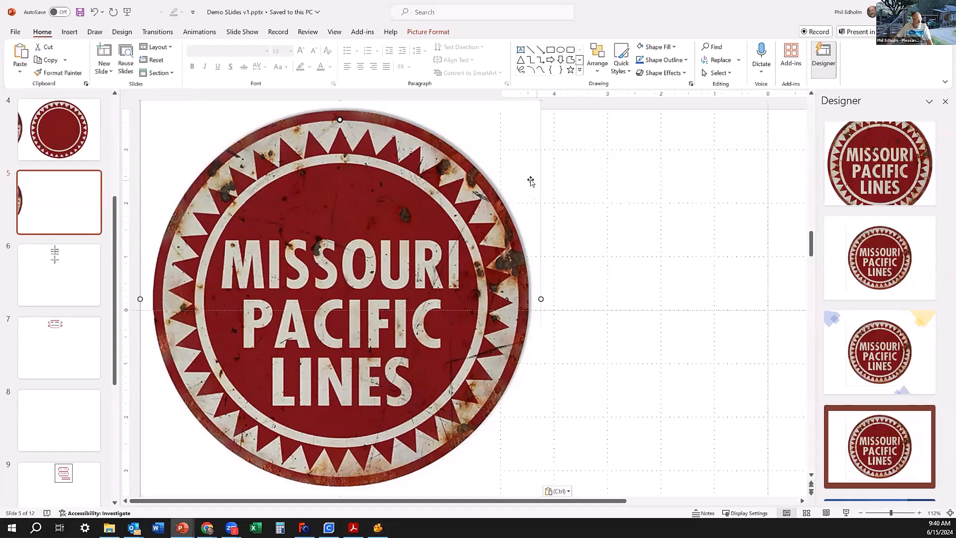
scroll(523, 364, down, 1)
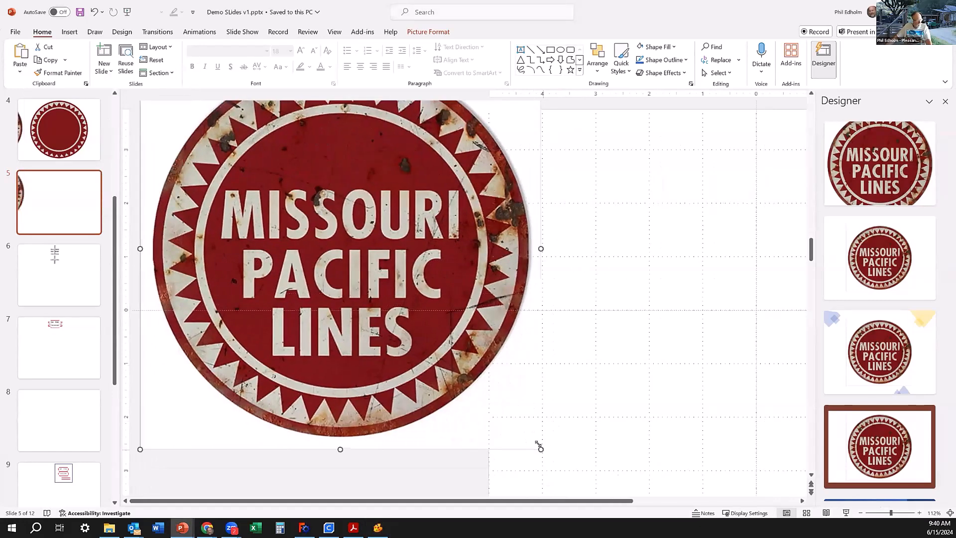
drag(533, 436, 408, 311)
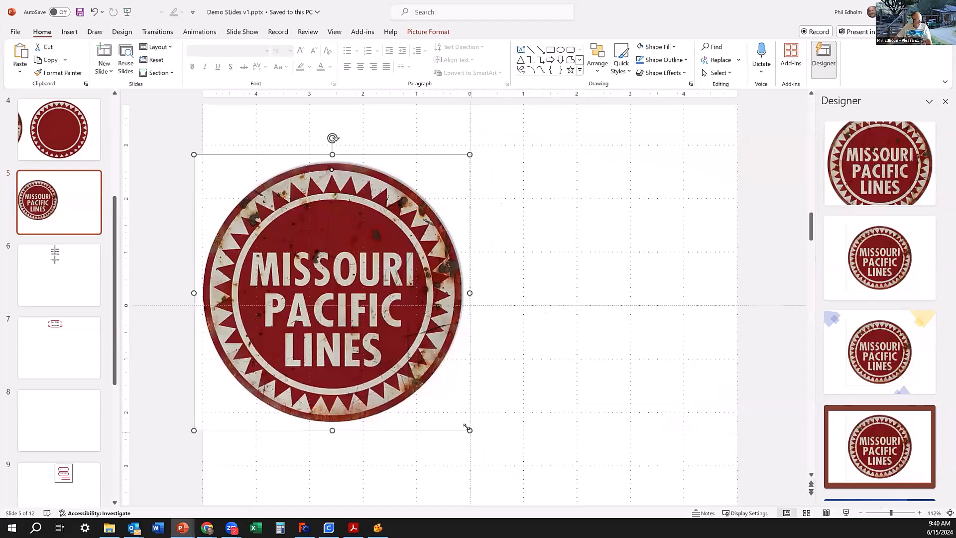
drag(470, 431, 405, 379)
drag(286, 255, 291, 285)
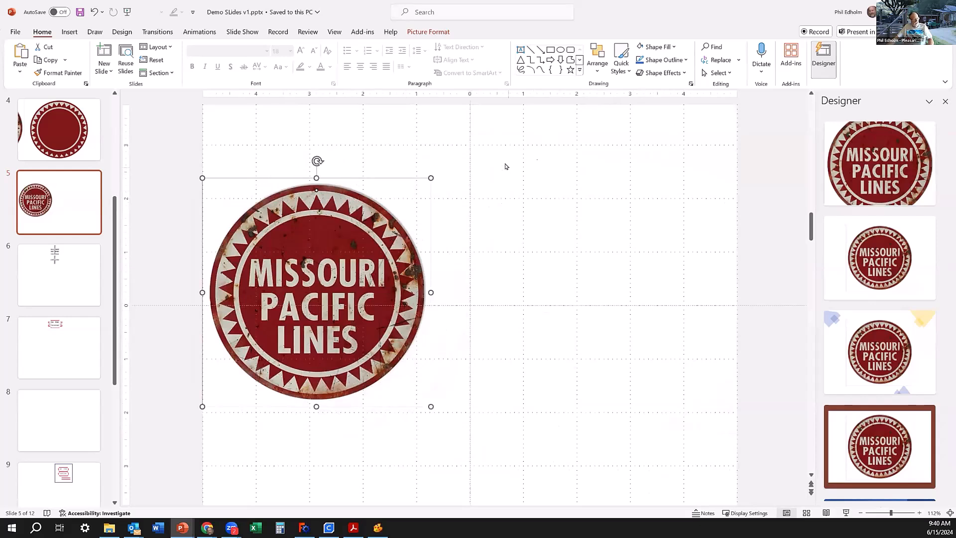
click(561, 50)
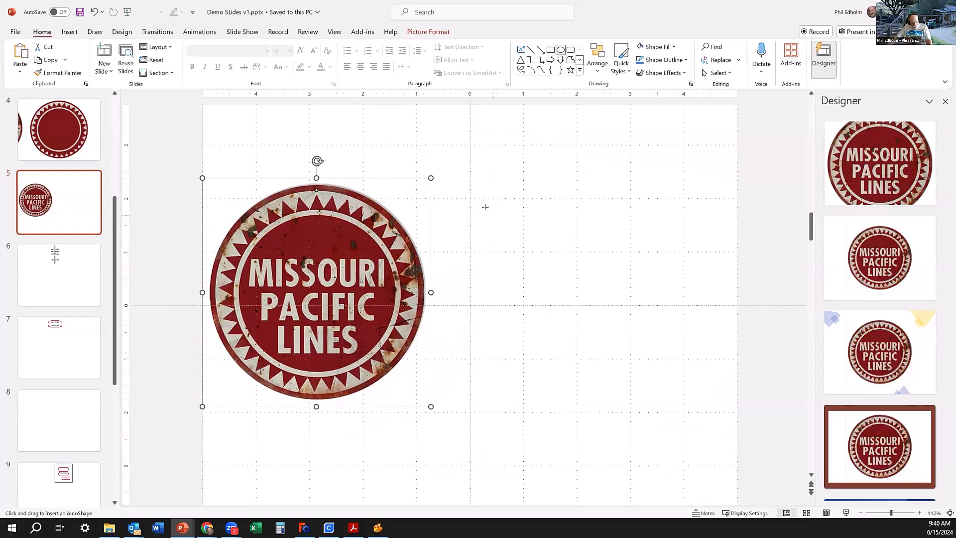
drag(485, 206, 541, 295)
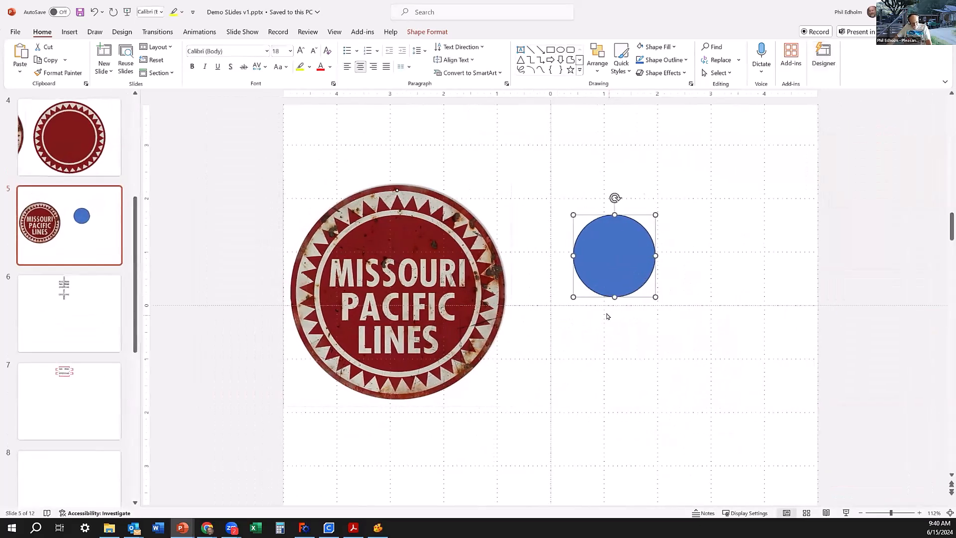
key(ctrl+z)
Step: Draw a circle about 4 inches across beside the sign picture, matching the sign's size, and fill it with light grey
click(561, 51)
mouse_move(602, 203)
mouse_down()
mouse_move(711, 263)
mouse_move(677, 397)
mouse_move(741, 223)
mouse_move(652, 383)
mouse_move(749, 423)
mouse_move(584, 392)
mouse_move(700, 269)
mouse_move(707, 207)
mouse_move(630, 269)
mouse_move(782, 407)
mouse_move(690, 299)
mouse_move(741, 376)
mouse_move(710, 334)
mouse_move(761, 387)
mouse_up()
mouse_move(711, 330)
mouse_down()
mouse_move(662, 332)
mouse_move(667, 308)
mouse_up()
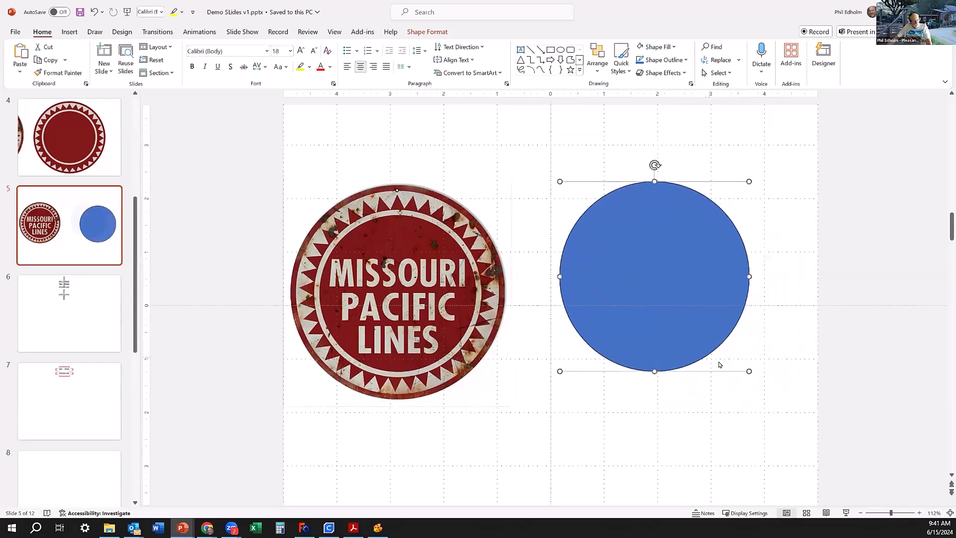
drag(749, 371, 771, 394)
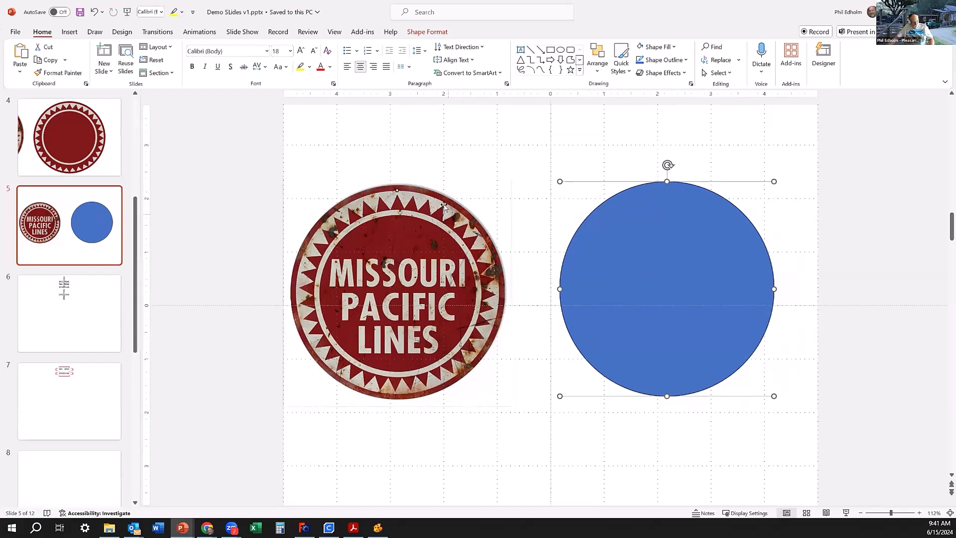
click(673, 47)
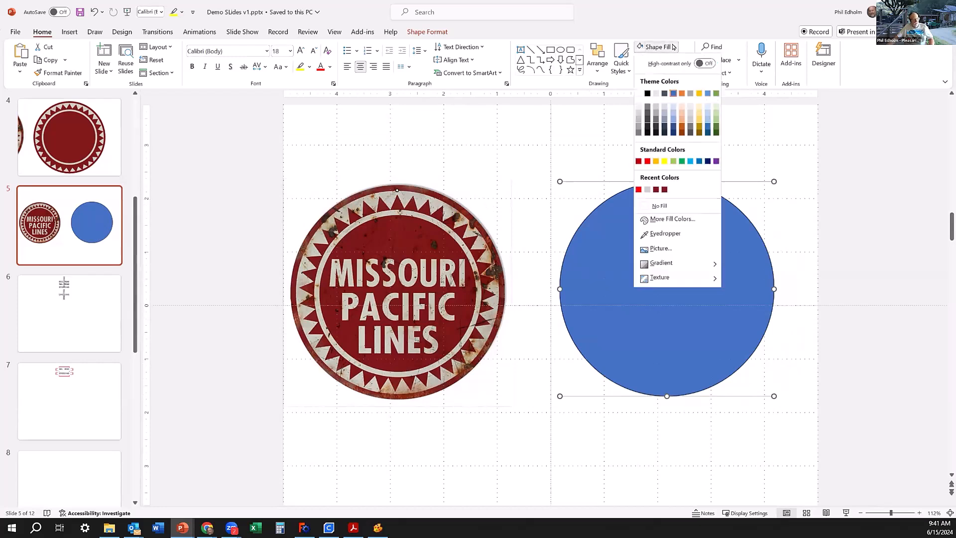
click(638, 114)
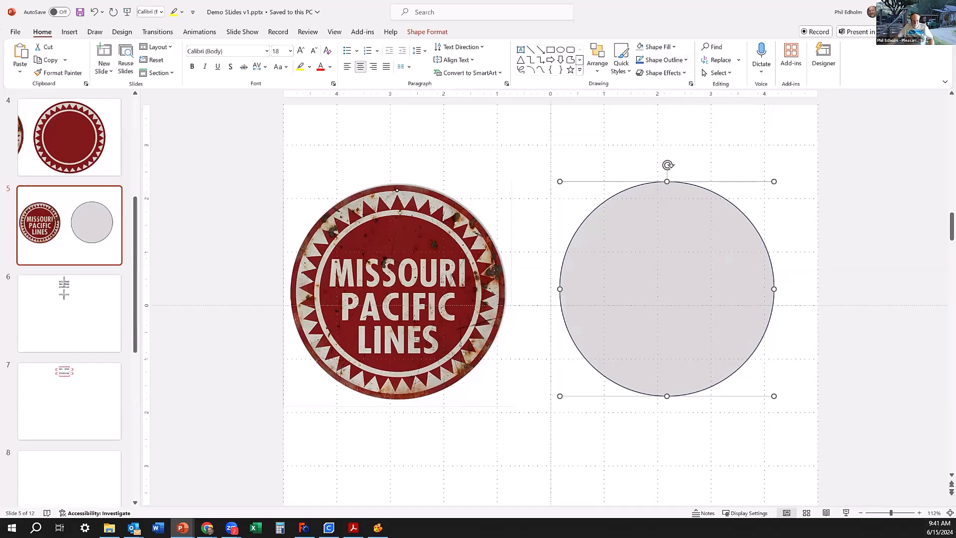
Step: Check the sampled foreground RGB values in the Colour Contrast Analyser and return to the slide with the grey circle
click(378, 528)
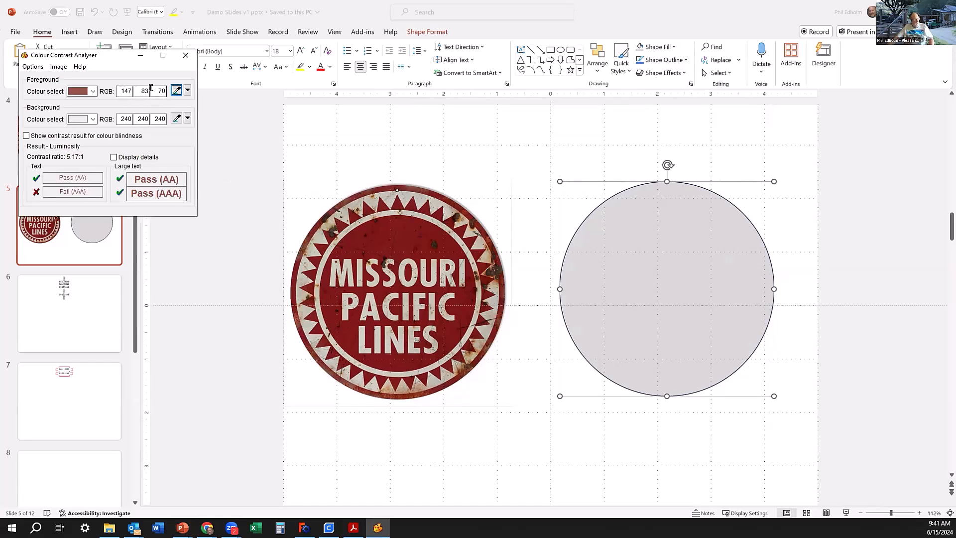
click(666, 61)
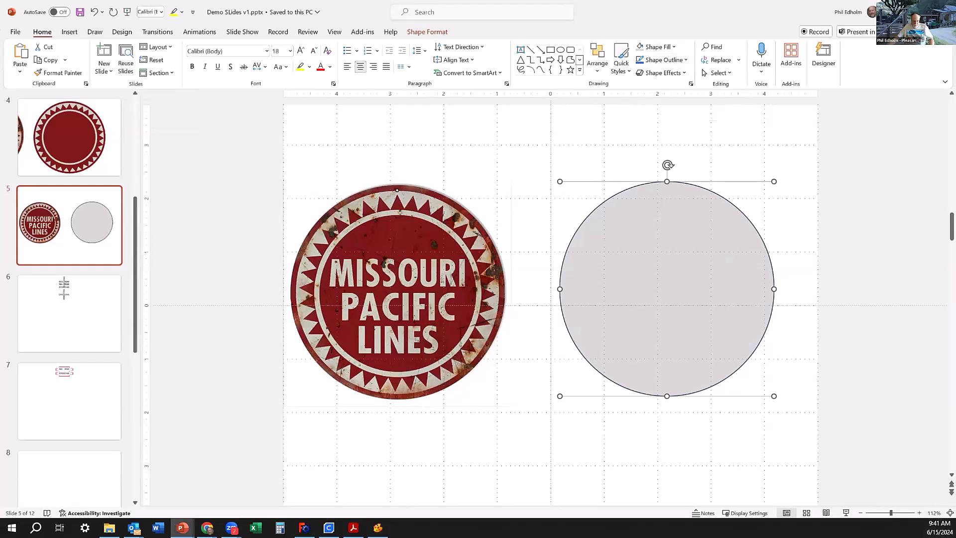
key(alt+Tab)
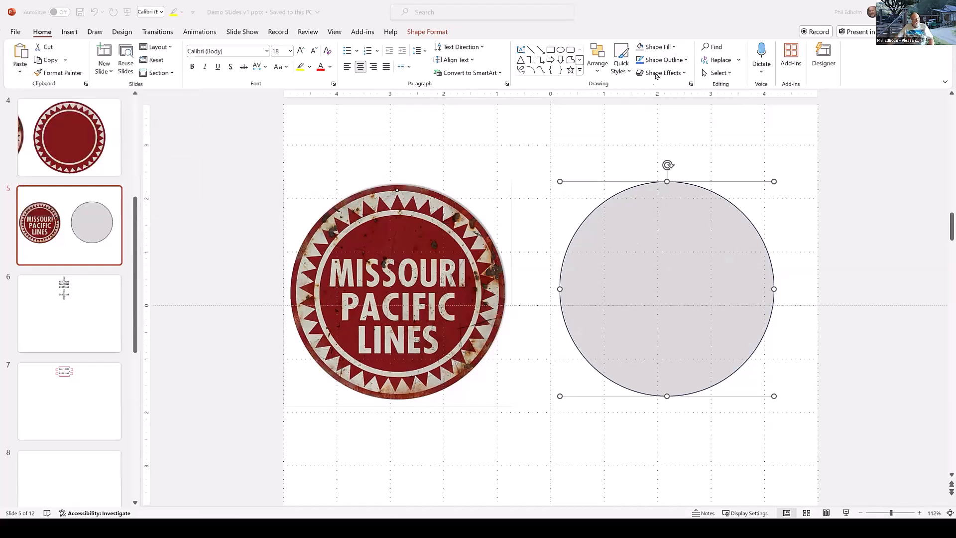
click(659, 46)
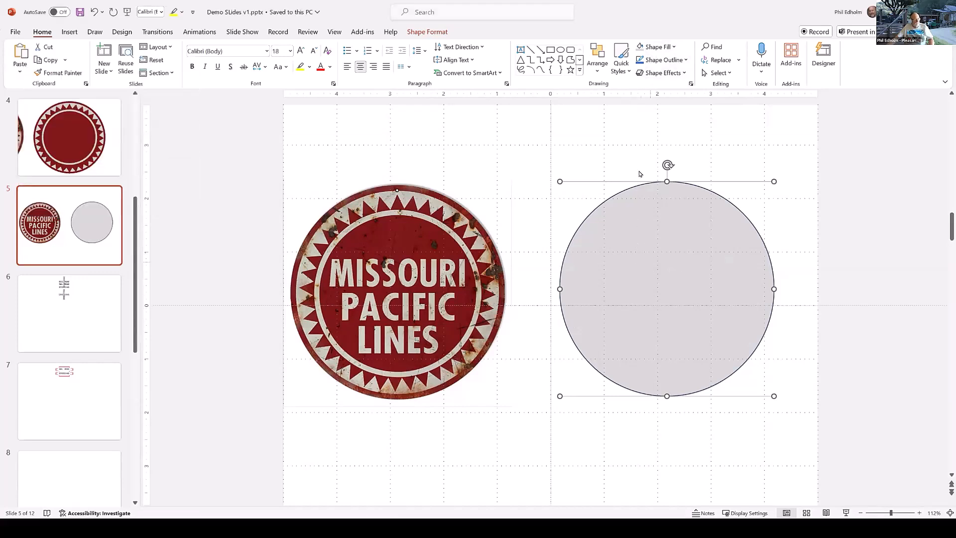
Step: Open the additional outline colours for the grey circle, enlarge the Colors dialog, and pick a standard plum swatch
click(657, 60)
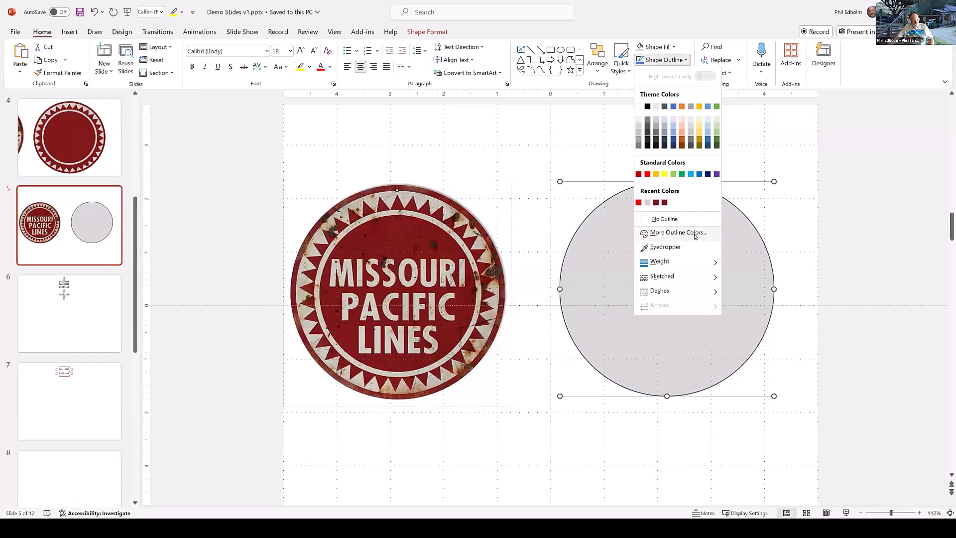
click(678, 233)
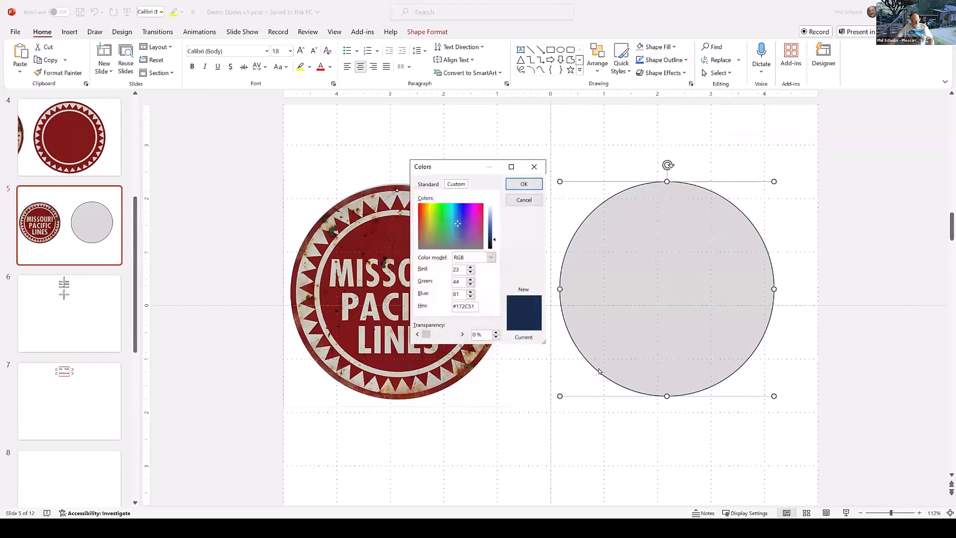
click(425, 185)
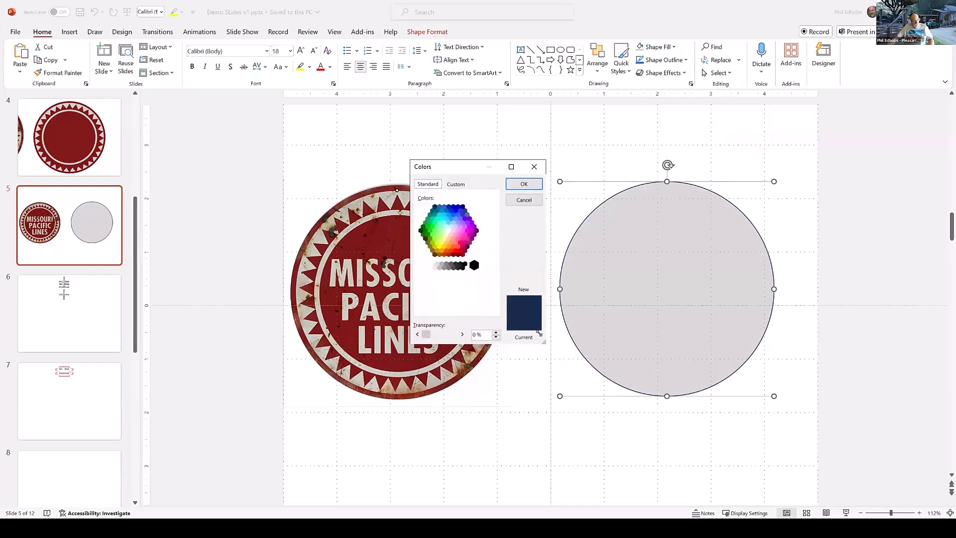
drag(539, 333, 819, 488)
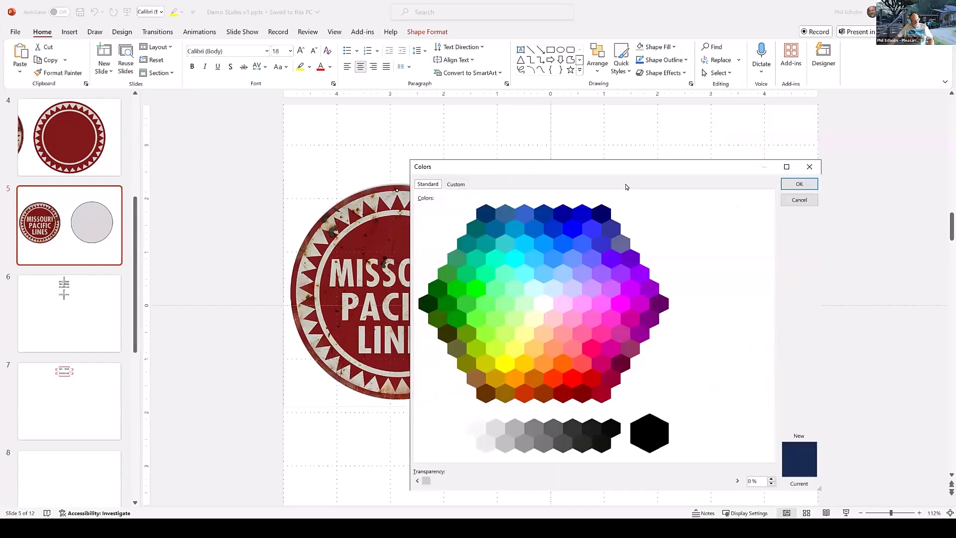
drag(616, 164, 495, 72)
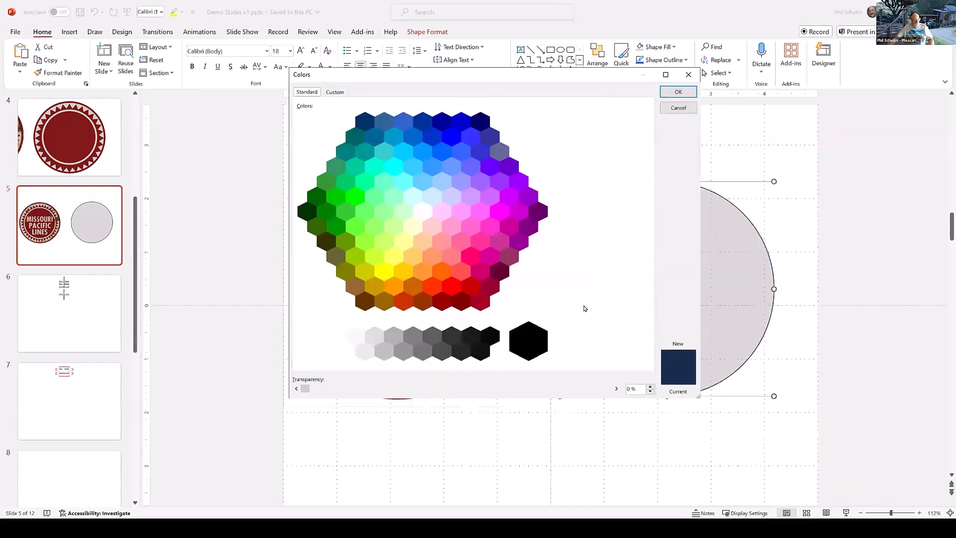
click(507, 259)
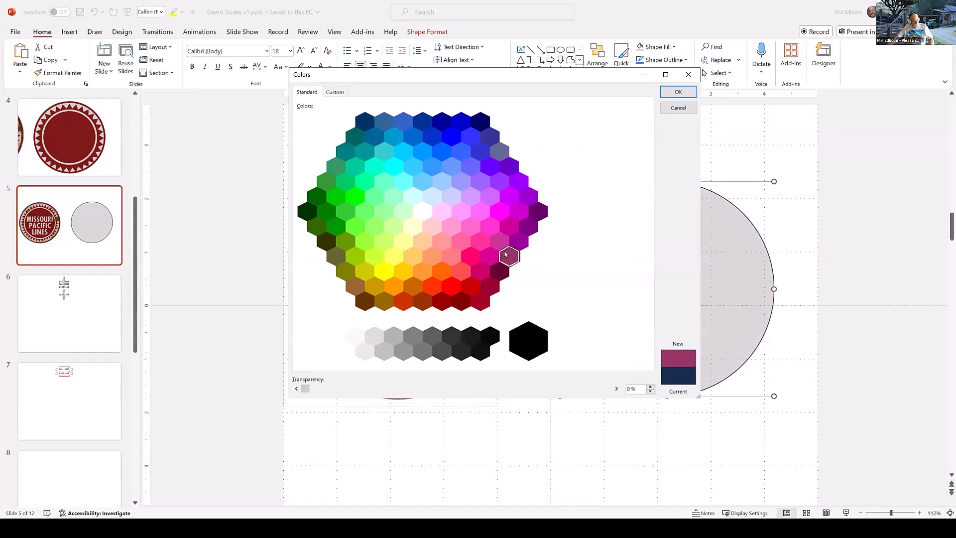
Step: Set the circle's outline to a custom colour with red 147, green 83 and blue 70
click(336, 92)
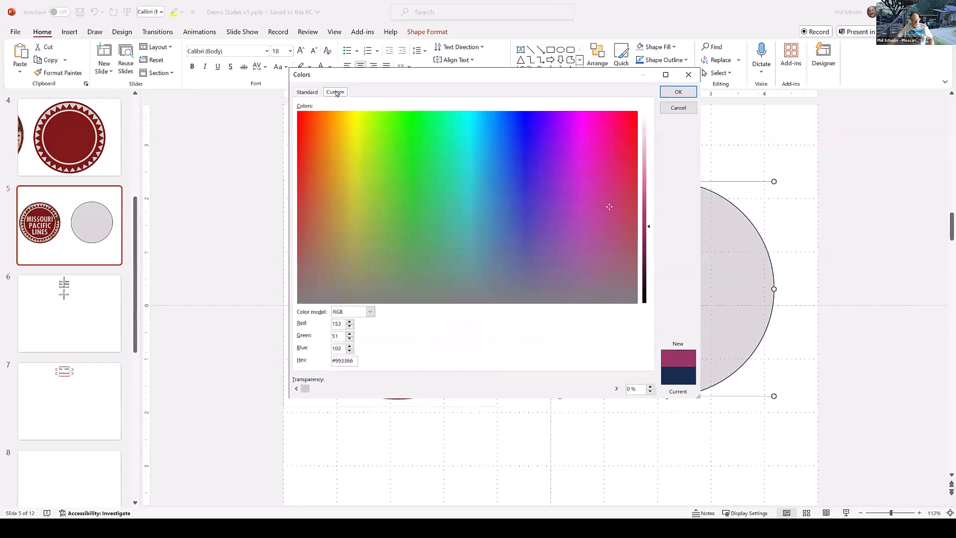
double_click(329, 324)
text(146)
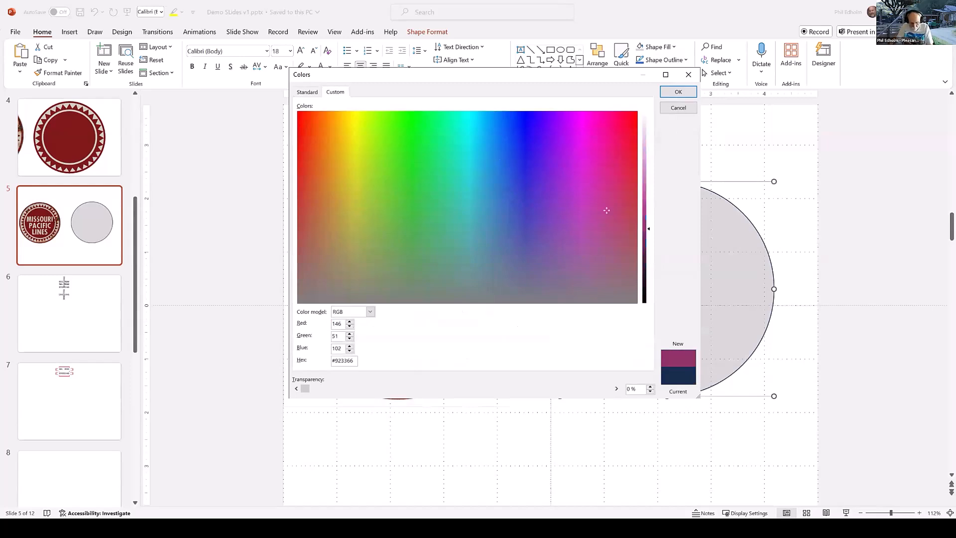
key(BackSpace)
text(7)
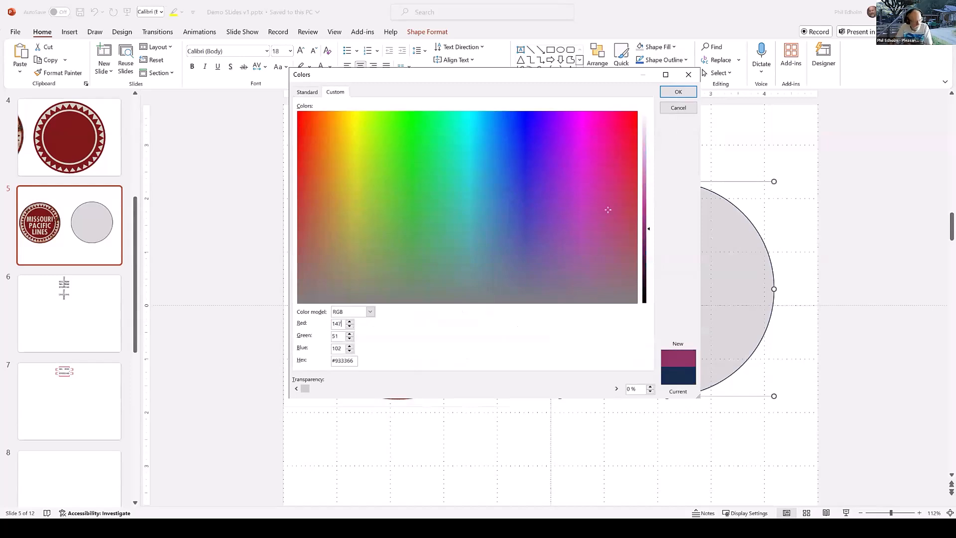
key(Tab)
text(83)
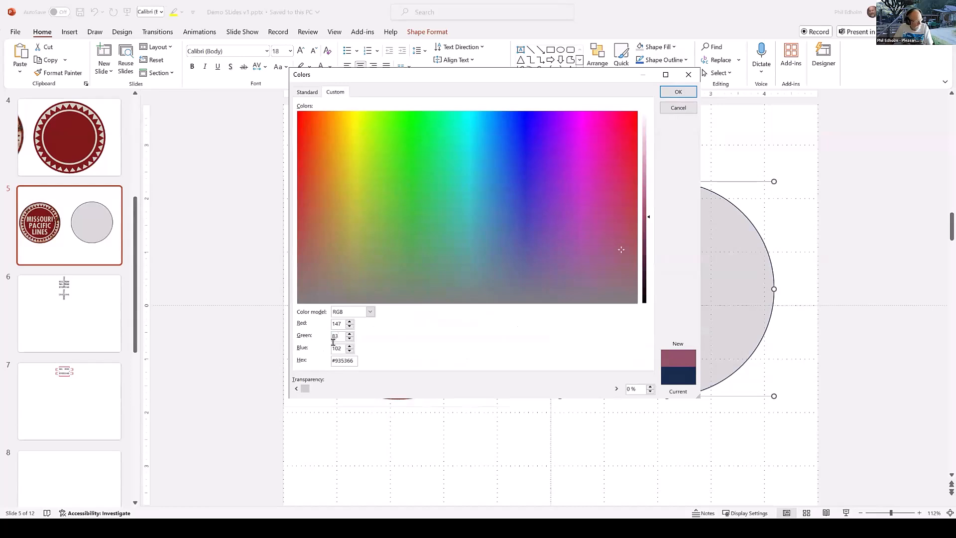
key(Tab)
text(70)
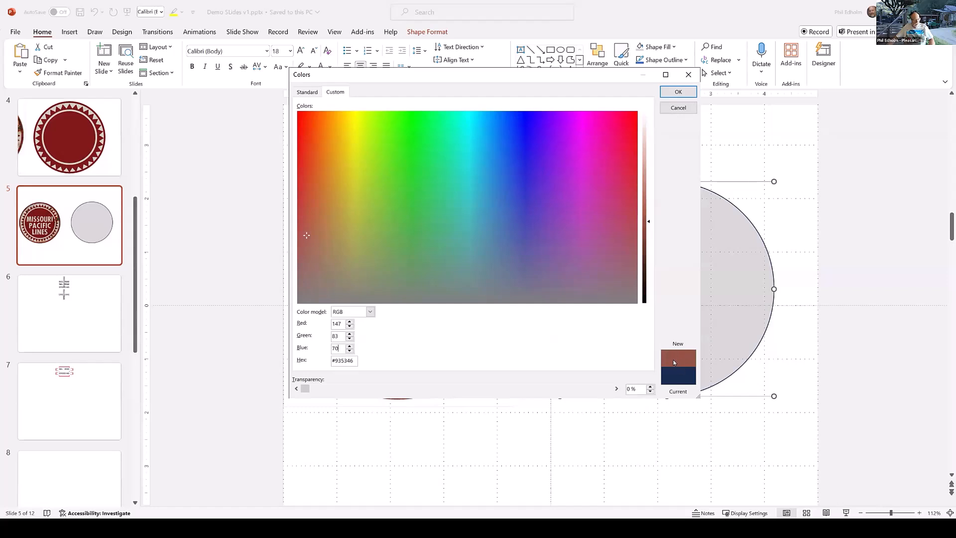
click(677, 91)
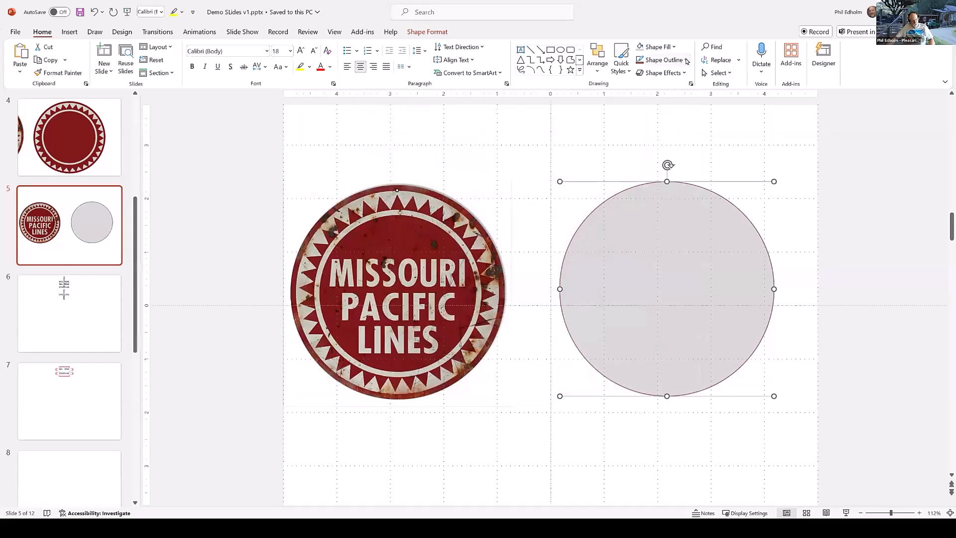
Step: Set the grey circle's outline weight to 6 pt
click(686, 61)
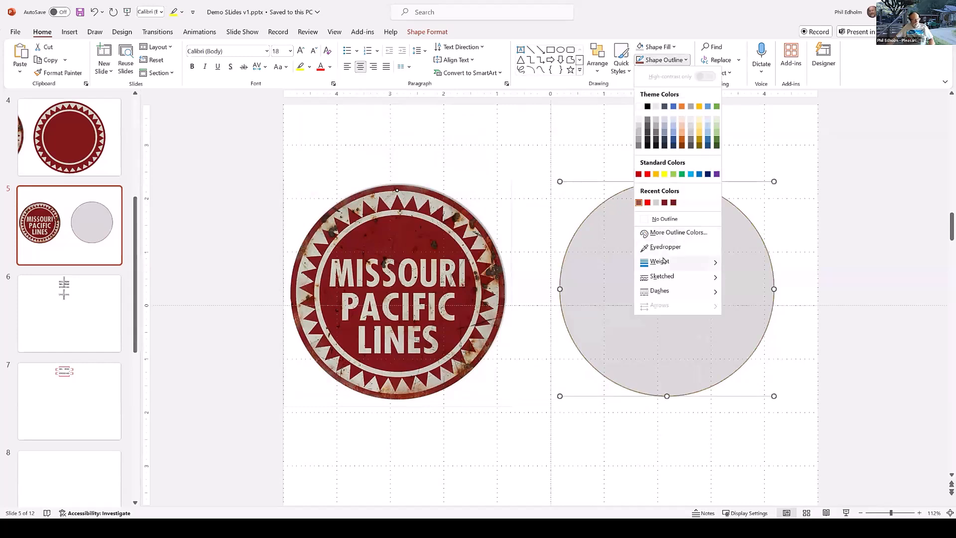
mouse_move(664, 266)
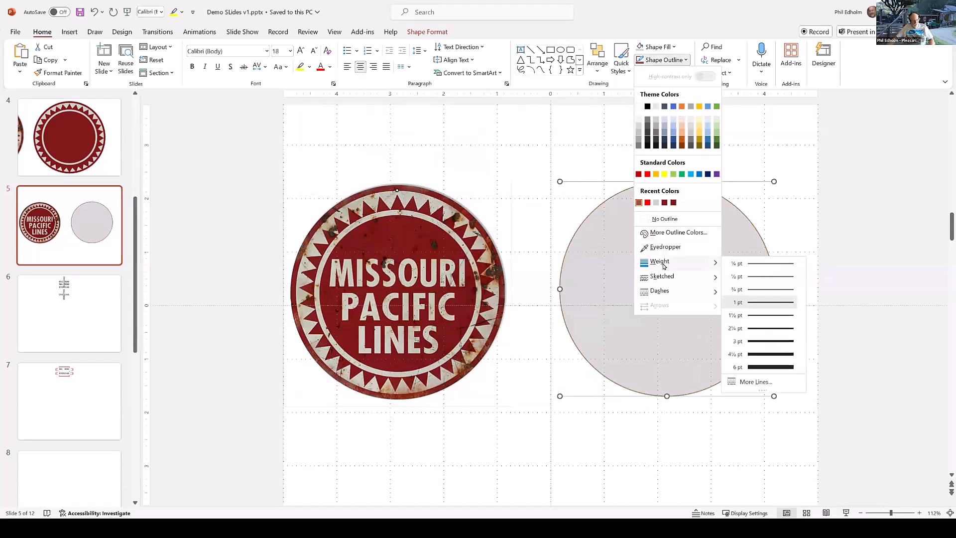
click(770, 368)
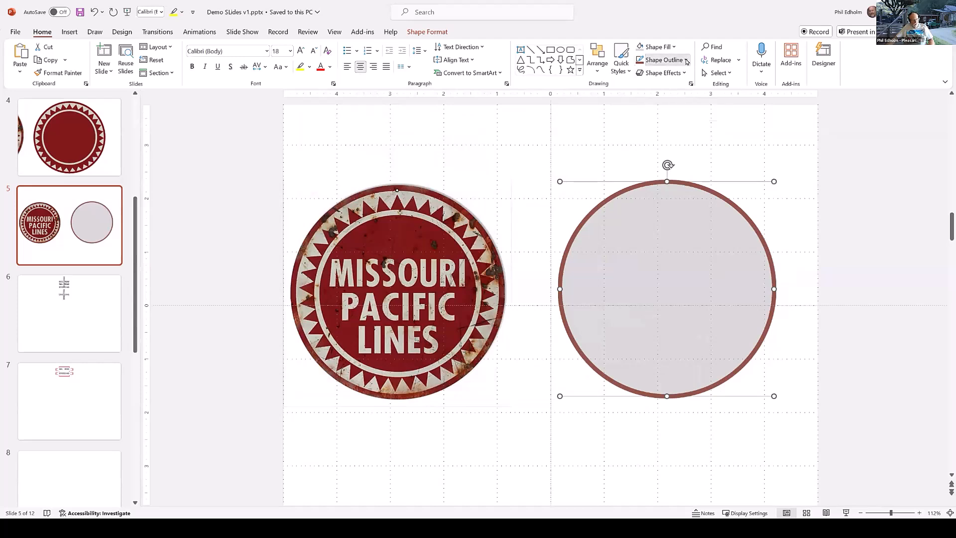
Step: Examine the circle's dash and weight options and its detailed fill and line formatting settings
click(687, 61)
mouse_move(658, 298)
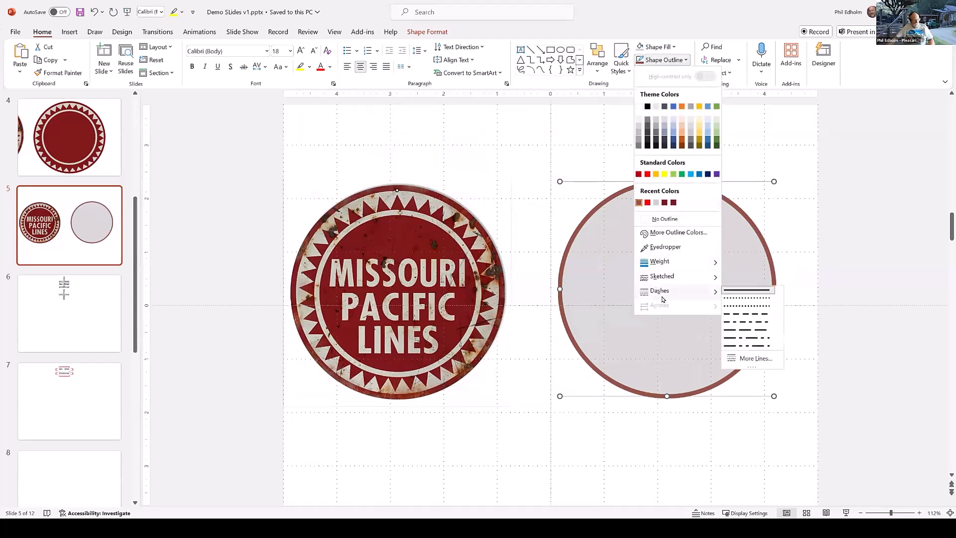
mouse_move(666, 262)
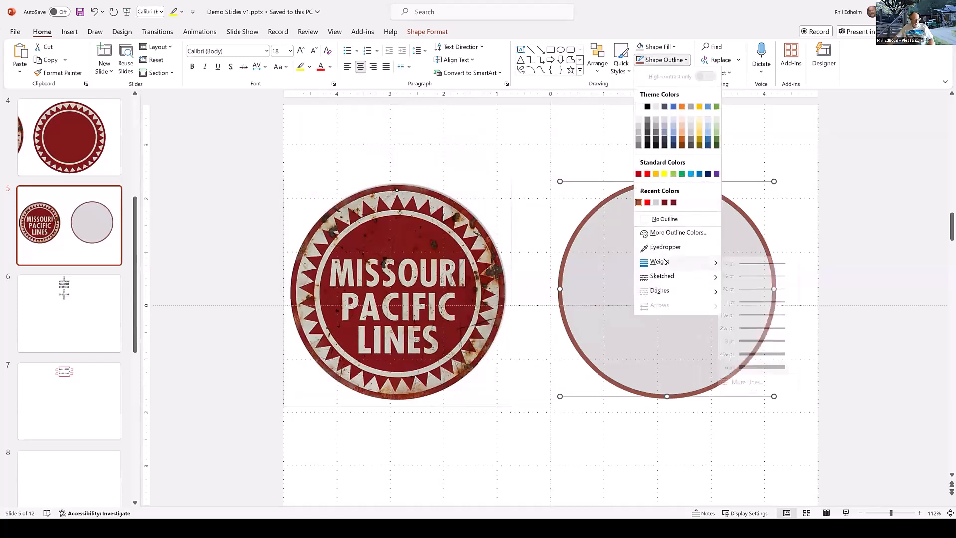
click(753, 382)
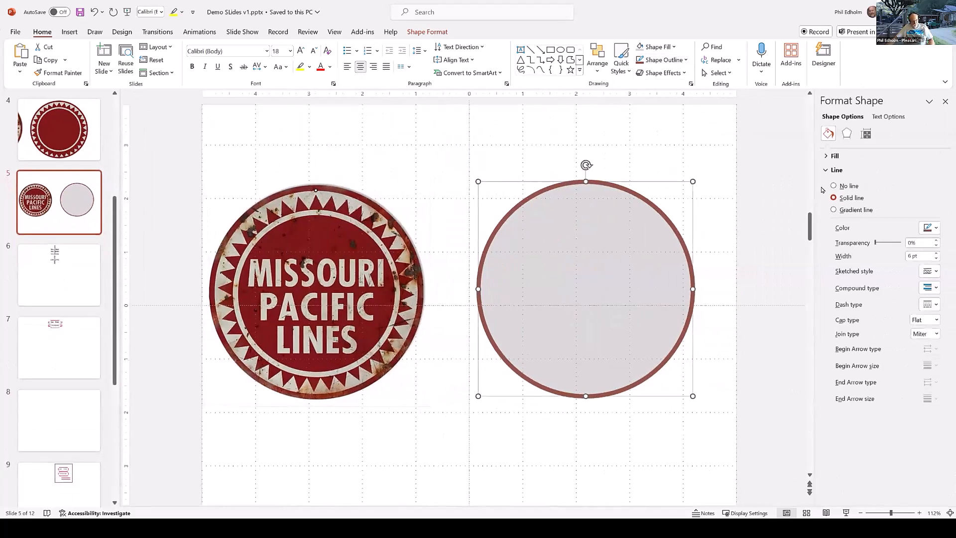
click(945, 101)
right_click(674, 279)
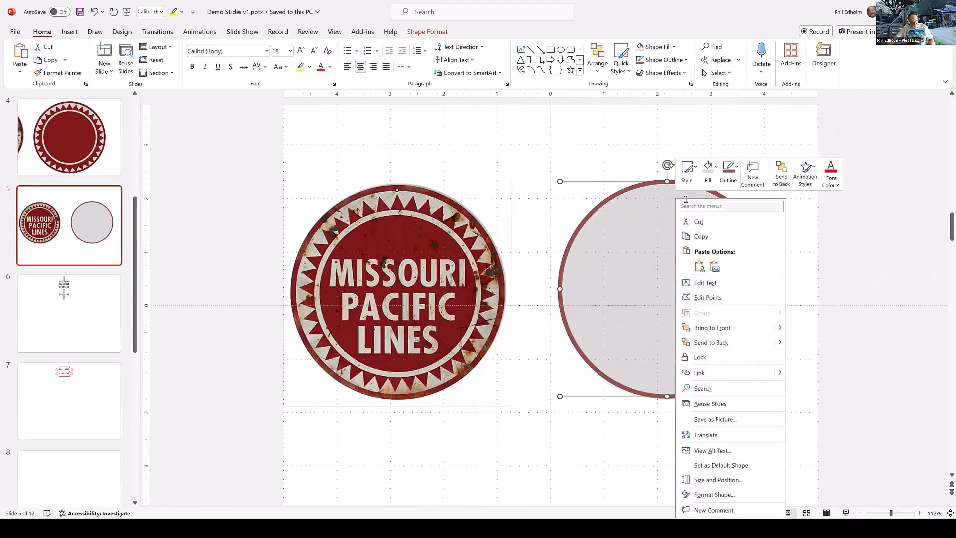
click(713, 495)
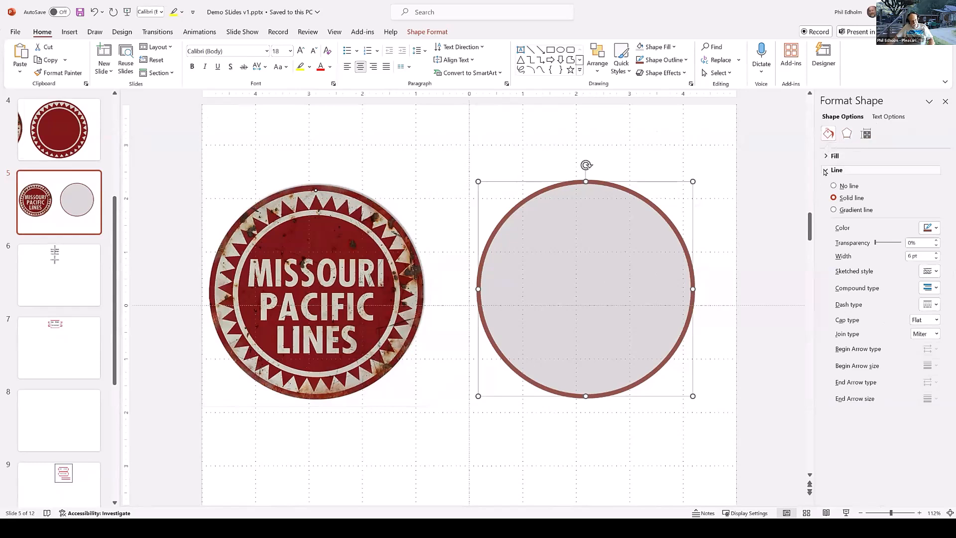
click(825, 156)
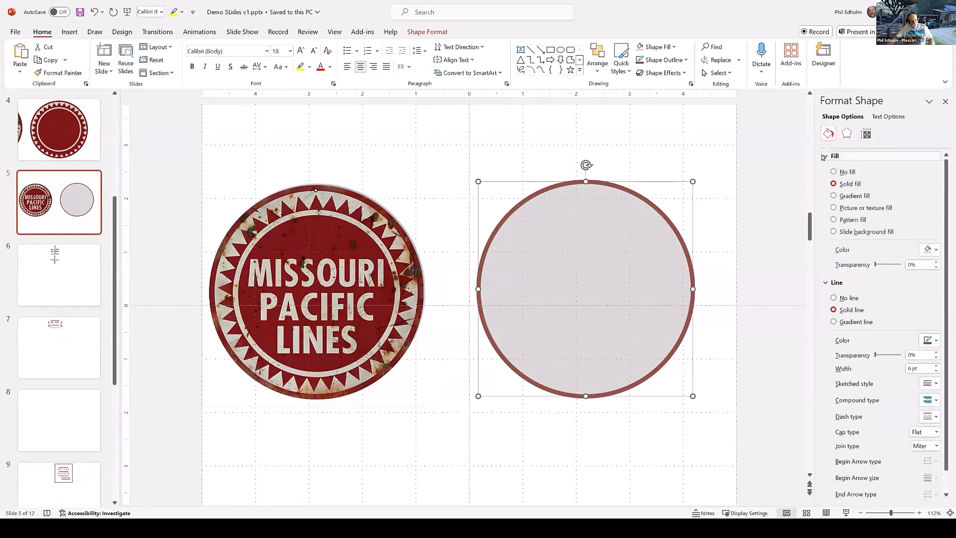
click(823, 157)
click(824, 157)
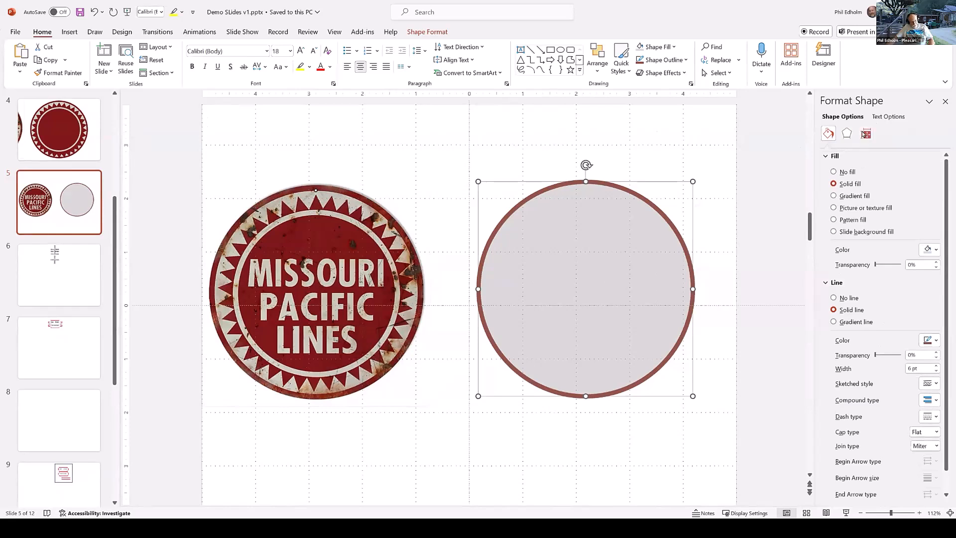
Step: Lock the circle's aspect ratio and enlarge it proportionally to about 4.2 inches across
click(868, 137)
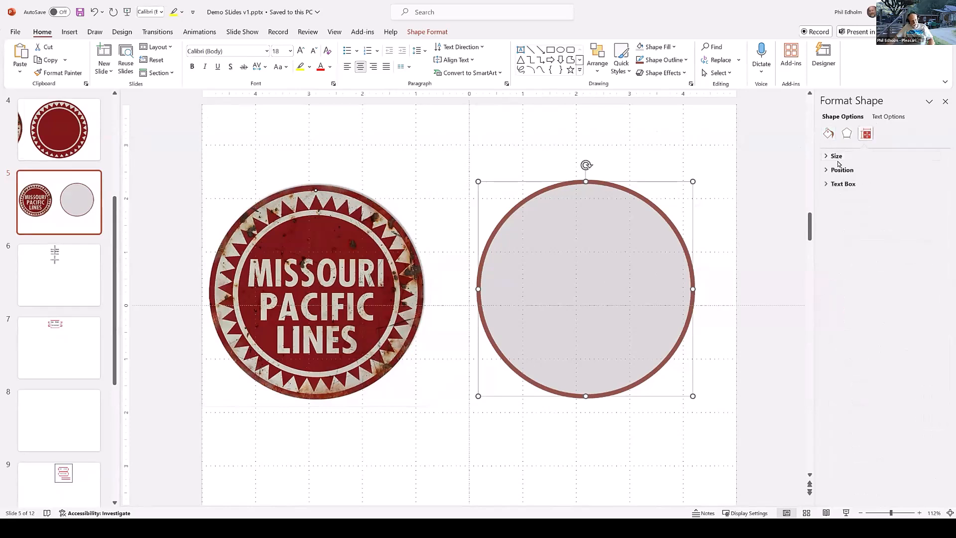
click(823, 158)
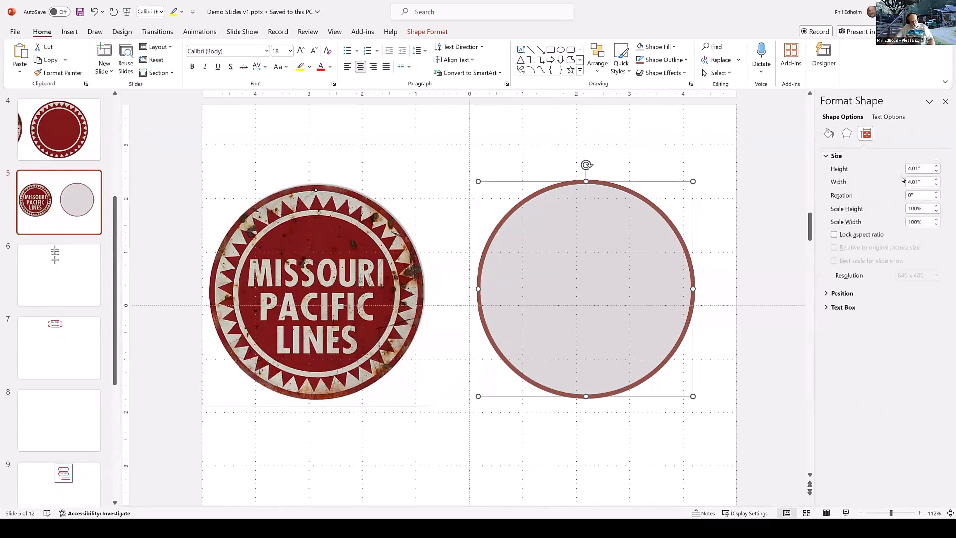
click(834, 235)
click(685, 382)
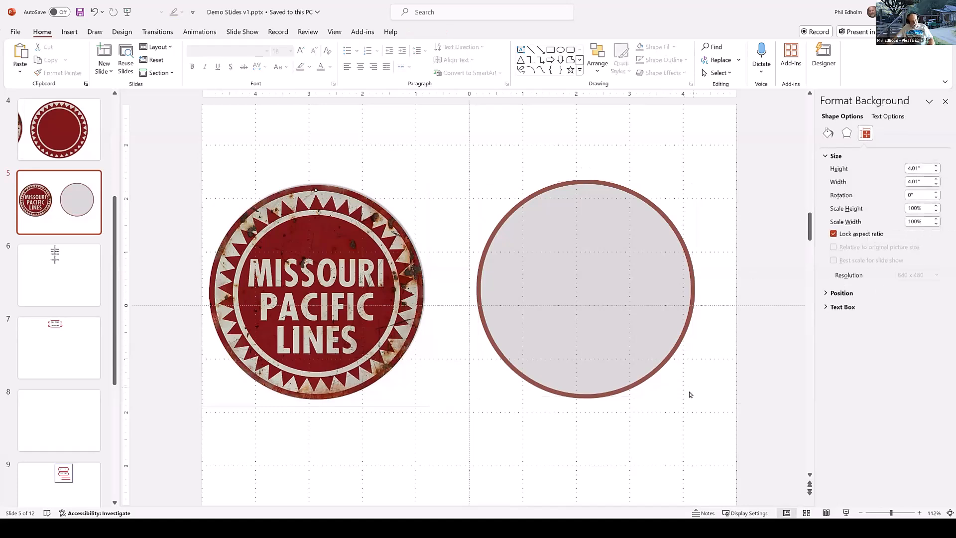
click(642, 359)
mouse_move(695, 397)
mouse_down()
mouse_move(739, 292)
mouse_move(695, 358)
mouse_move(636, 341)
mouse_move(698, 397)
mouse_up()
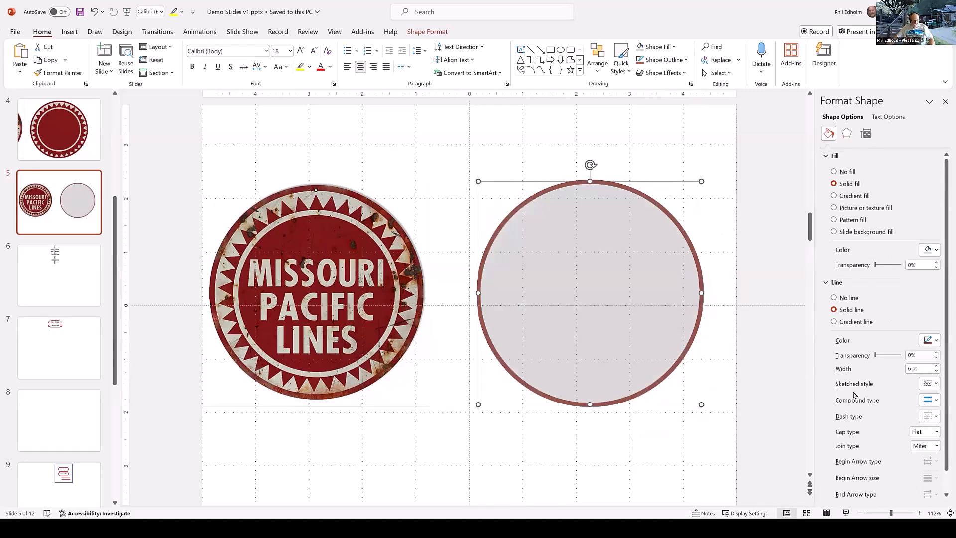
Step: Set the circle's outline width to 8 pt
scroll(855, 380, down, 1)
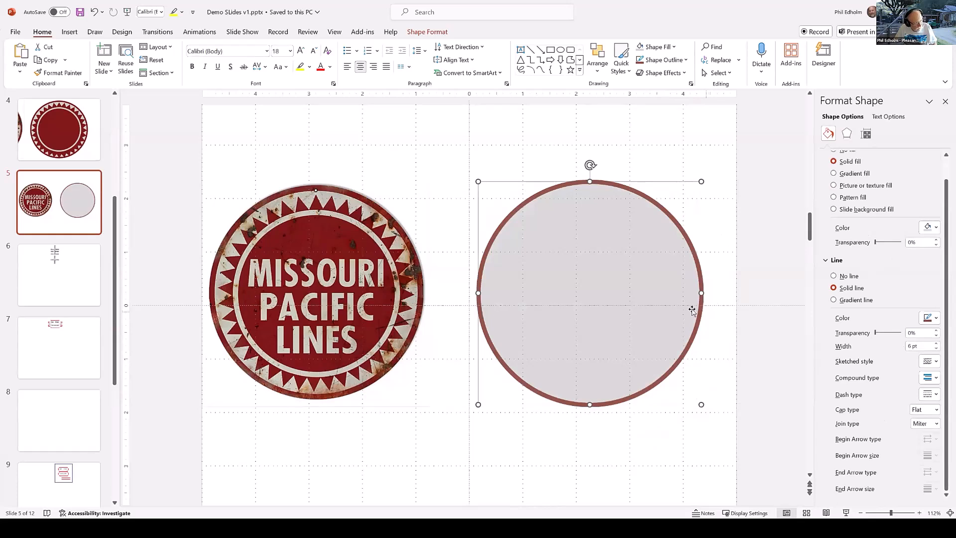
double_click(910, 346)
text(8)
key(Return)
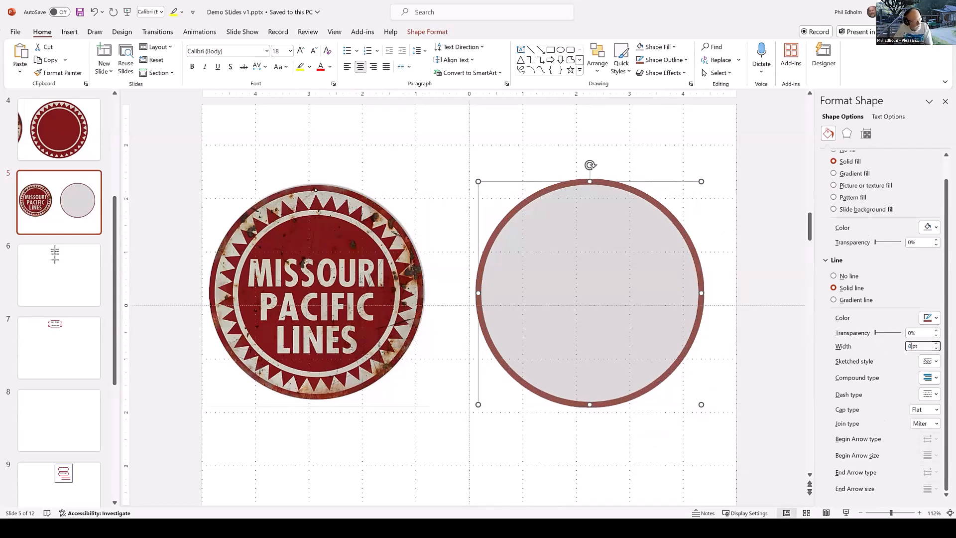
click(696, 412)
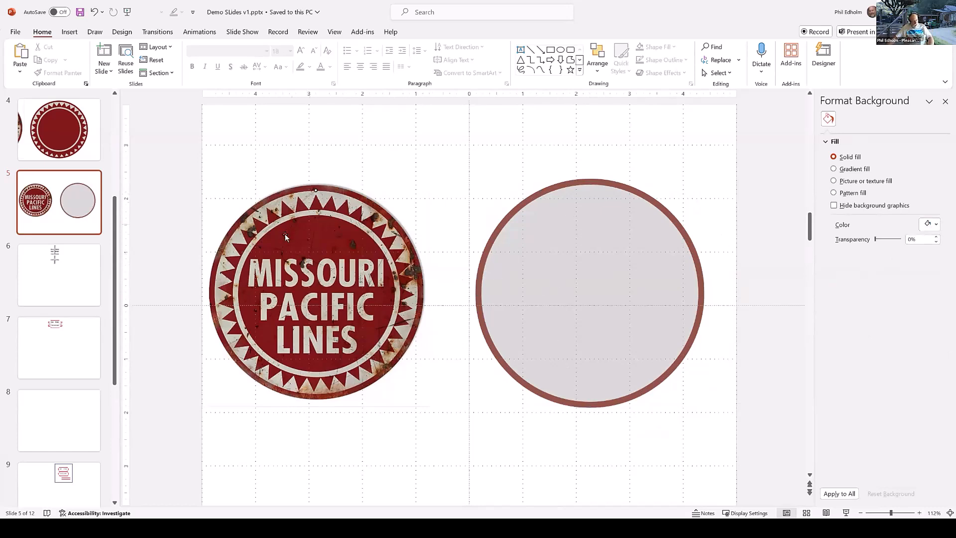
Step: Fit the circle over the sign picture at about 3.9 inches across, and move it back beside the sign
drag(568, 267, 294, 270)
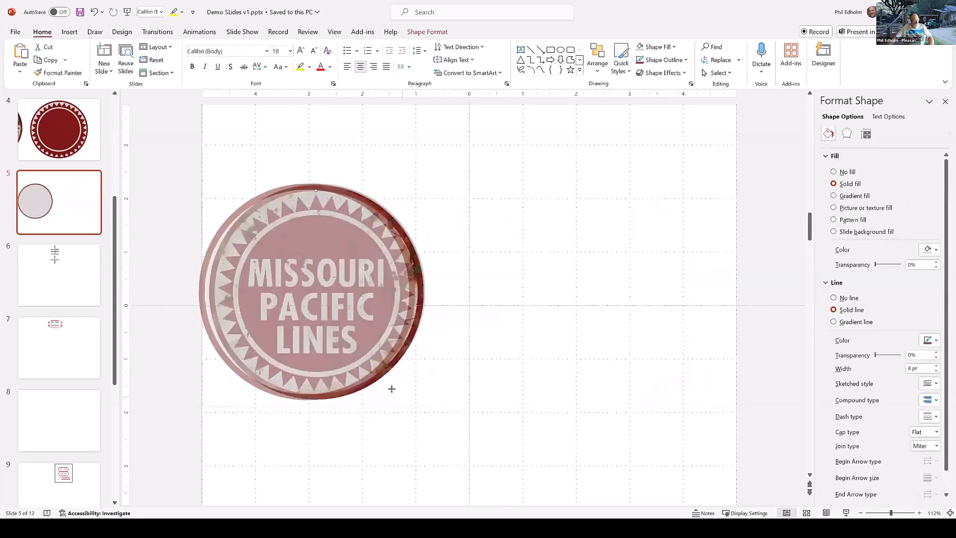
drag(392, 389, 396, 388)
drag(312, 324, 602, 325)
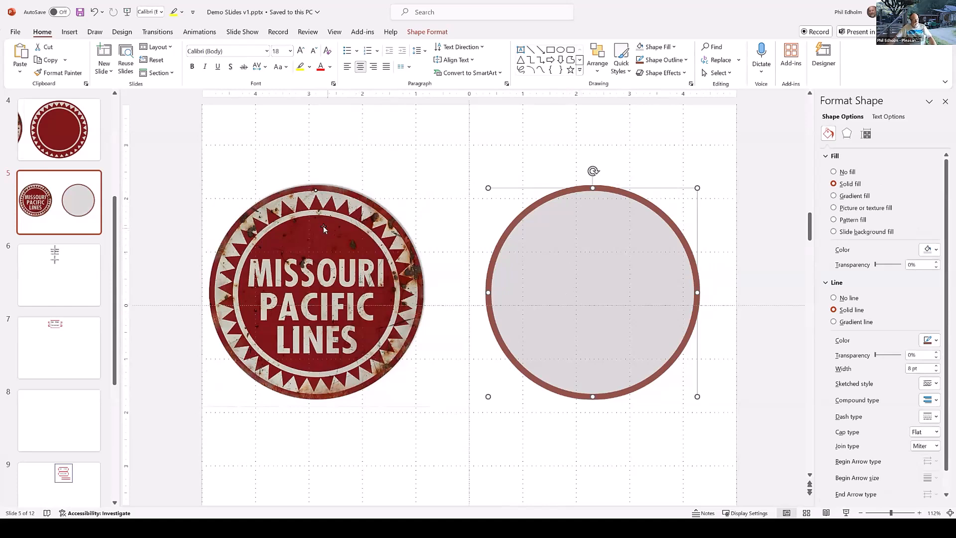
click(487, 147)
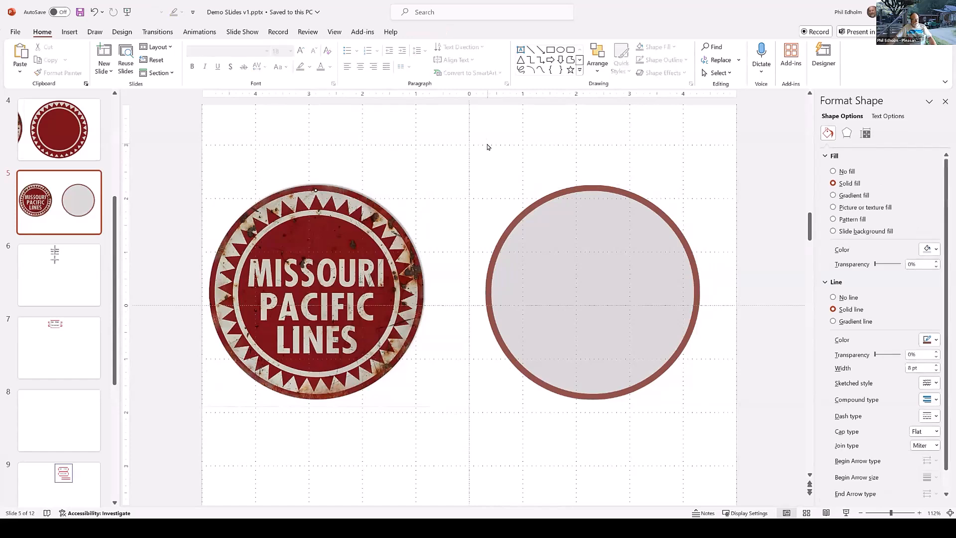
Step: Draw a 32-point star about 3.78 inches across over the grey circle
click(579, 70)
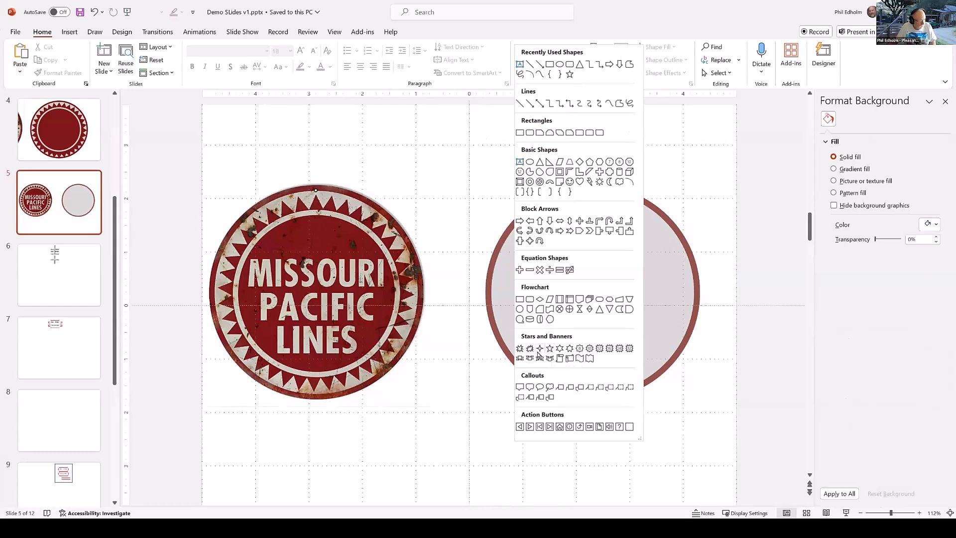
click(630, 348)
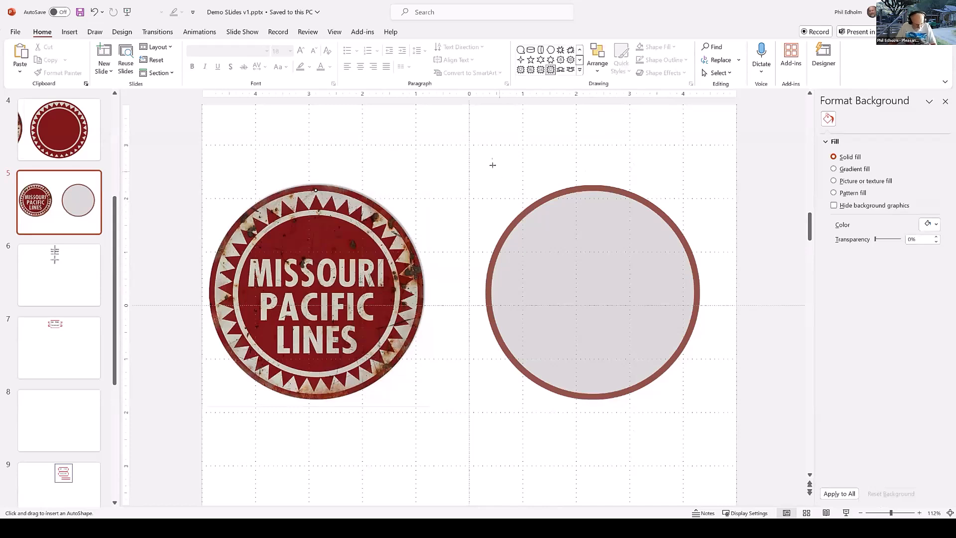
drag(501, 174, 701, 373)
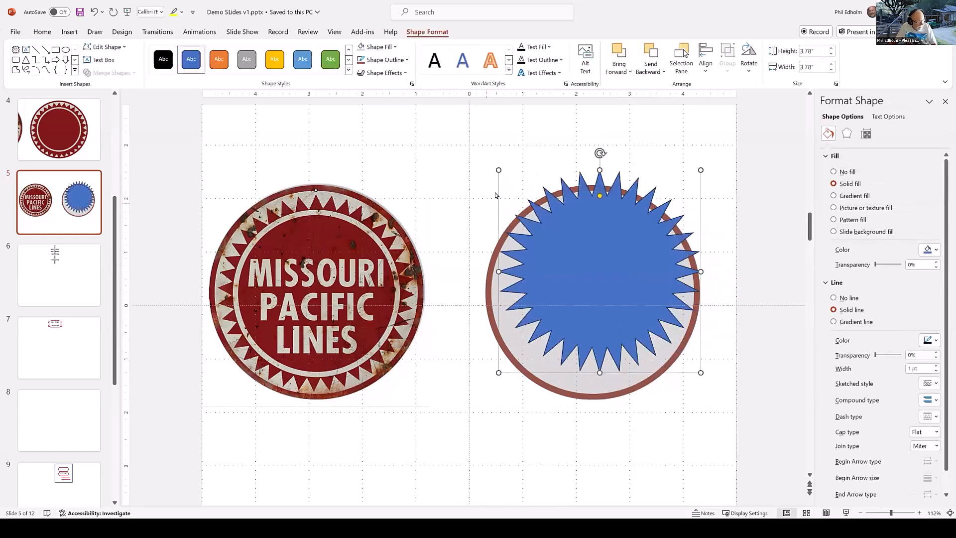
Step: Enlarge the star proportionally to about 4.75 inches across and keep its aspect ratio locked
drag(491, 165, 440, 114)
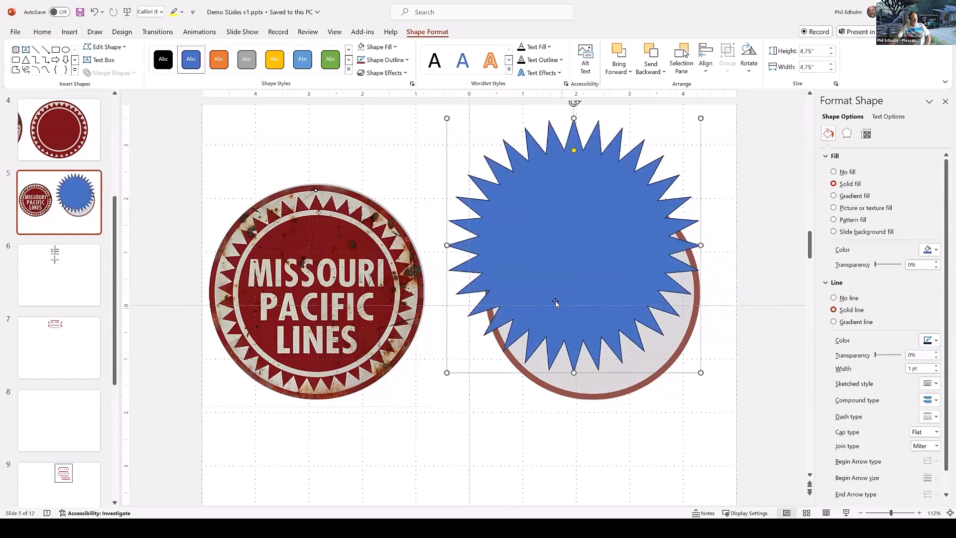
click(866, 134)
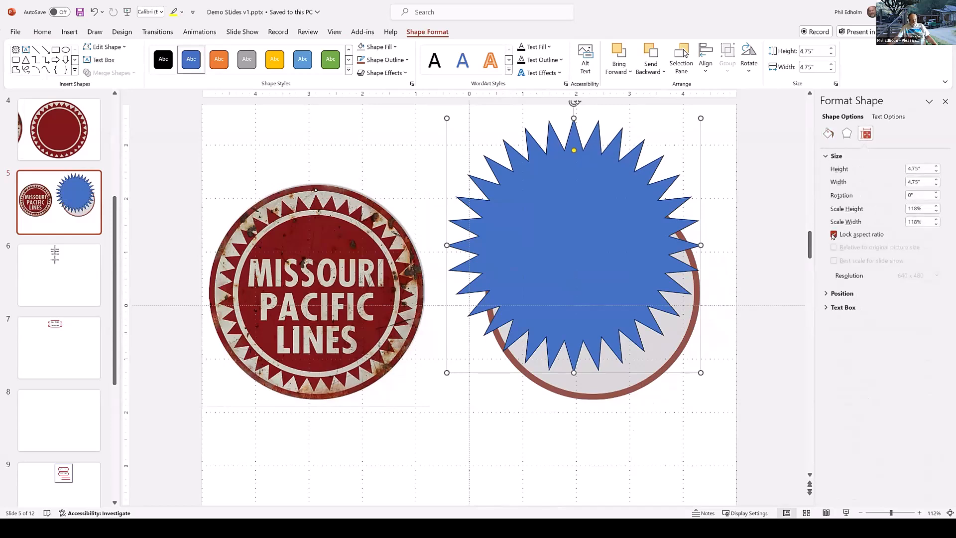
click(721, 183)
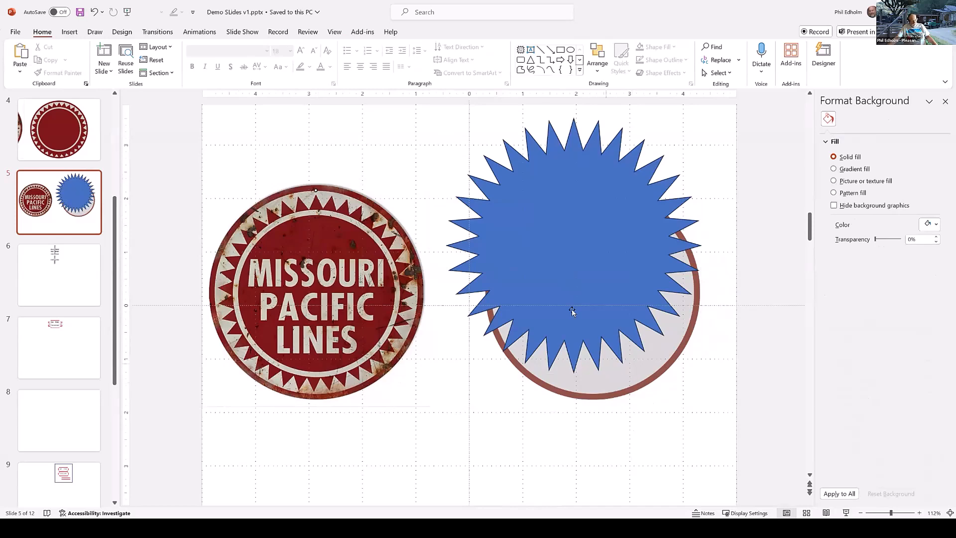
Step: Fill the star with the recently used reddish-brown outline colour and make its points much shallower
click(548, 237)
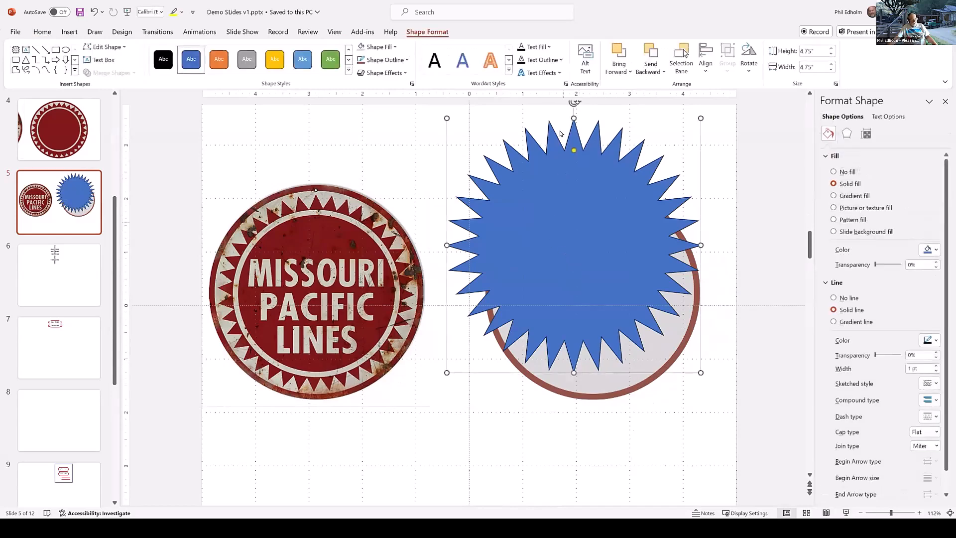
click(394, 47)
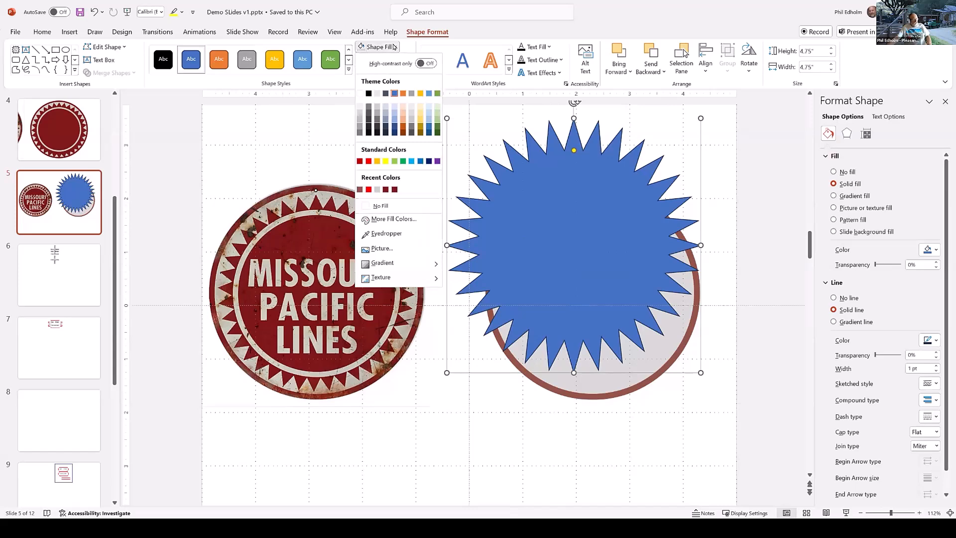
click(360, 191)
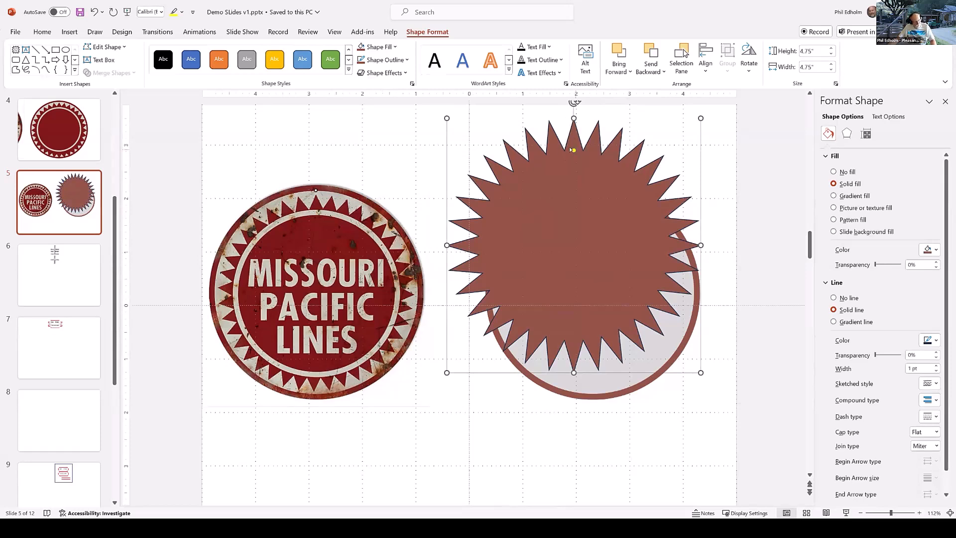
drag(572, 149, 582, 131)
click(402, 132)
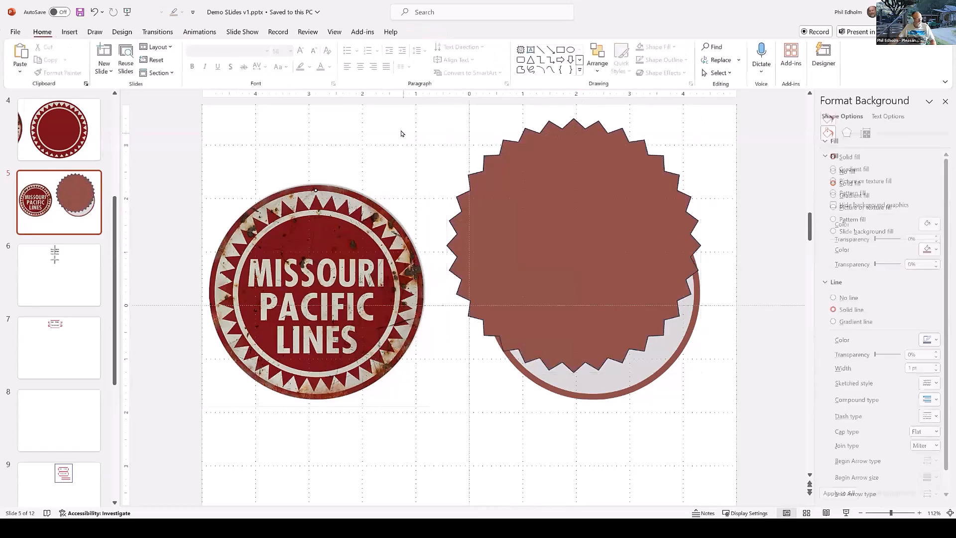
Step: Draw a bent block arrow about 2.95 inches wide and place it low on the slide between the sign and the star
click(580, 72)
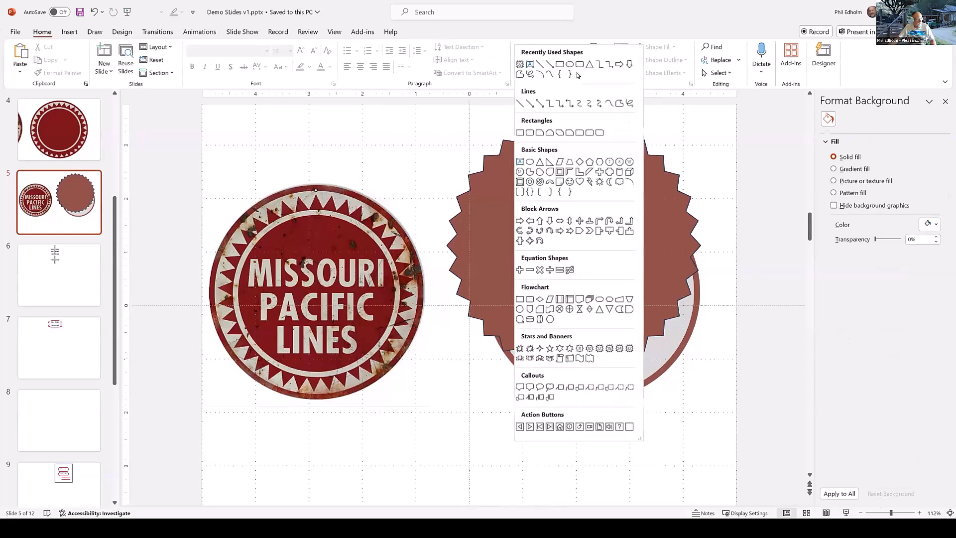
click(599, 222)
mouse_move(388, 170)
mouse_down()
mouse_move(473, 279)
mouse_move(547, 329)
mouse_up()
drag(466, 198, 446, 356)
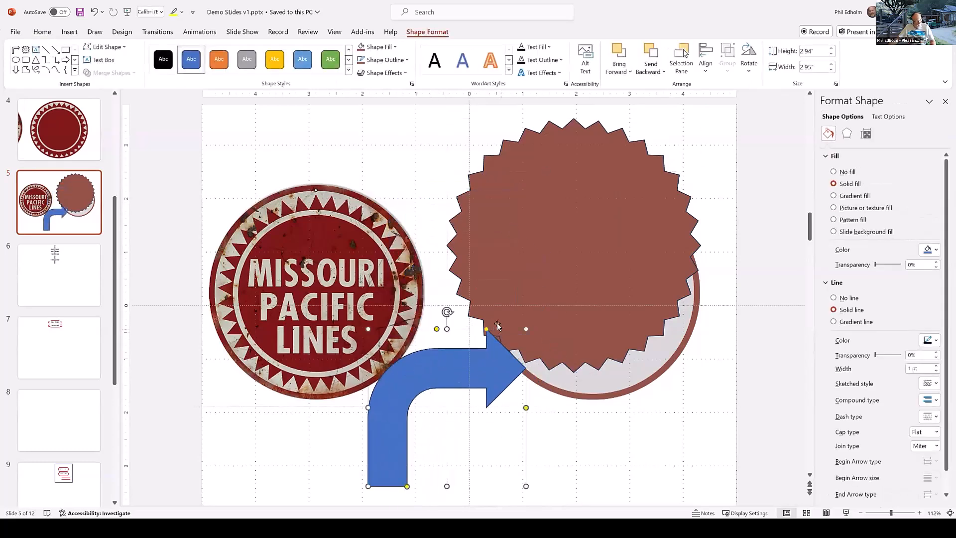
Step: Tighten the bent arrow's curve and lengthen its arrowhead
drag(436, 330, 417, 348)
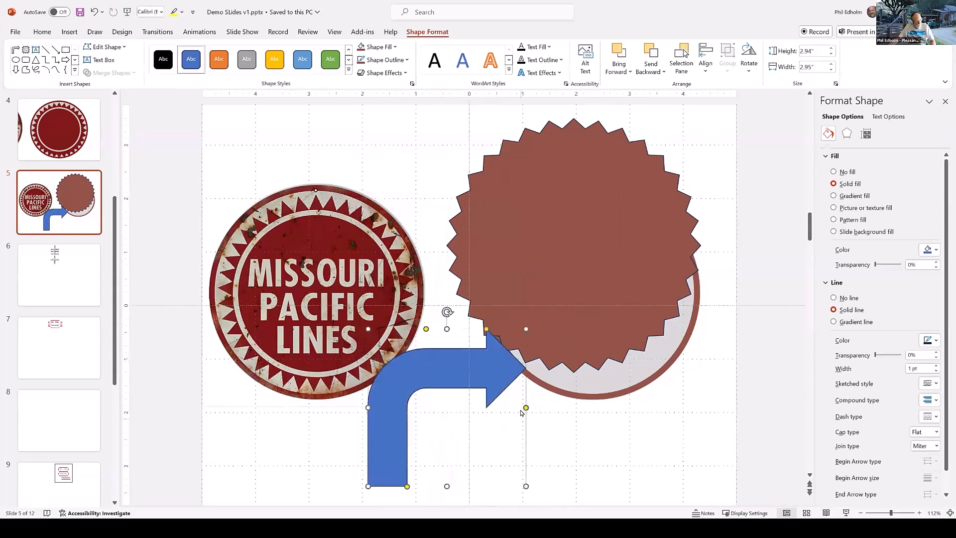
mouse_move(487, 330)
mouse_down()
mouse_move(449, 331)
mouse_move(468, 333)
mouse_up()
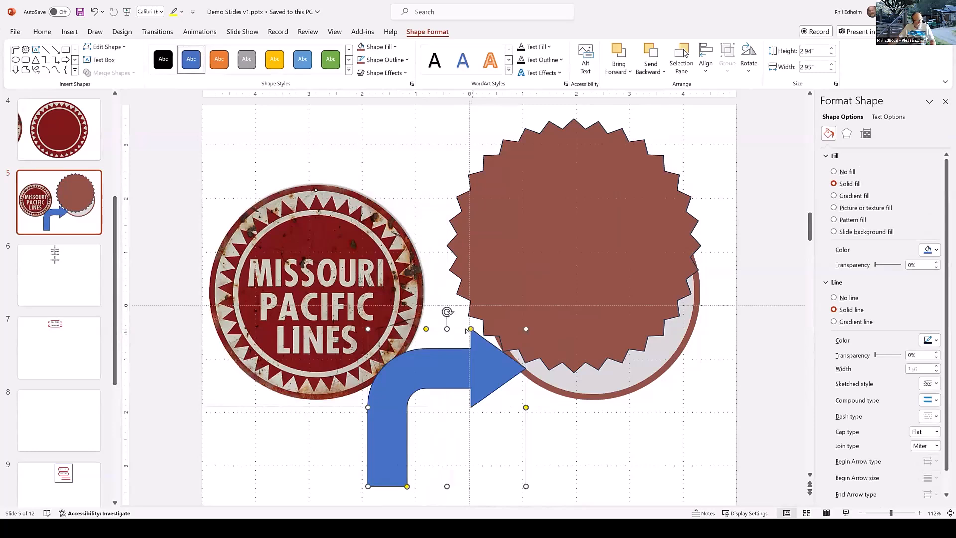
drag(466, 330, 455, 330)
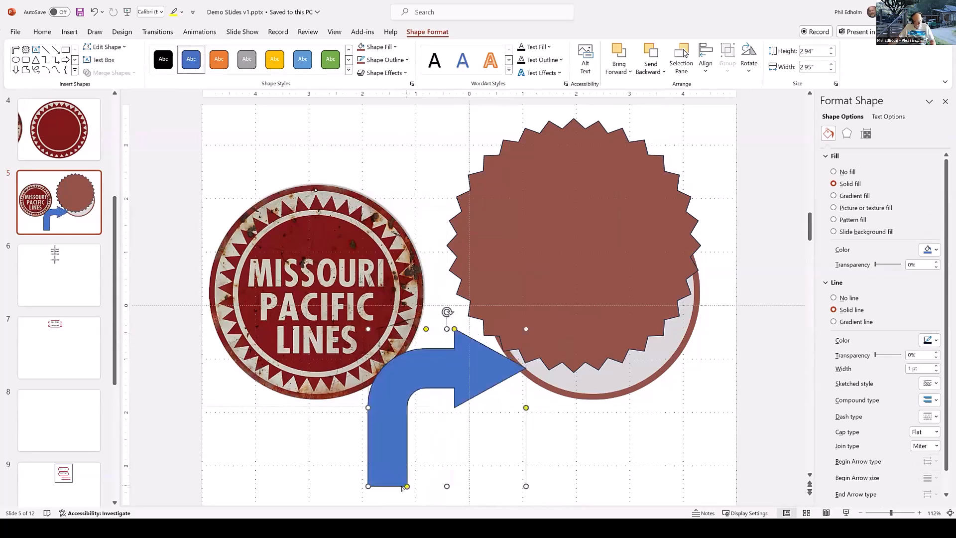
Step: Make the bent arrow's shaft thinner, shift the arrow slightly, and delete it from the slide
drag(407, 487, 392, 483)
mouse_move(432, 373)
mouse_down()
mouse_move(500, 387)
mouse_move(438, 376)
mouse_up()
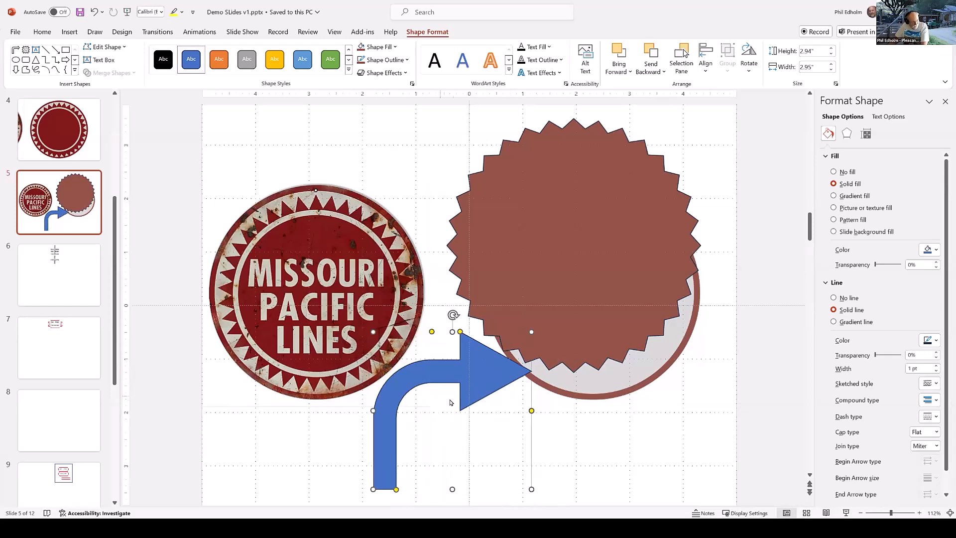
key(Delete)
Step: Deepen the reddish-brown star's points to resemble the original sign's teeth and move the star down over the circle
click(571, 219)
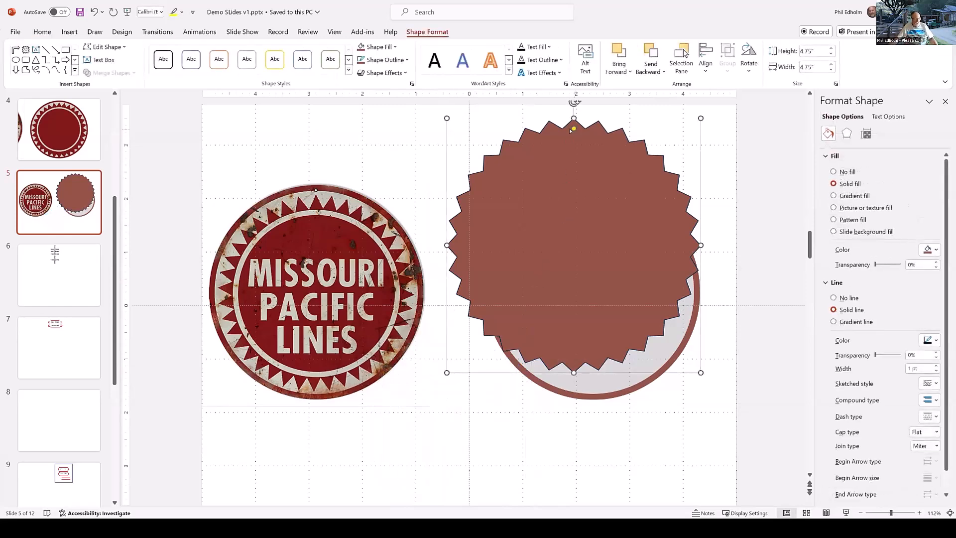
drag(570, 131, 314, 214)
drag(325, 246, 561, 247)
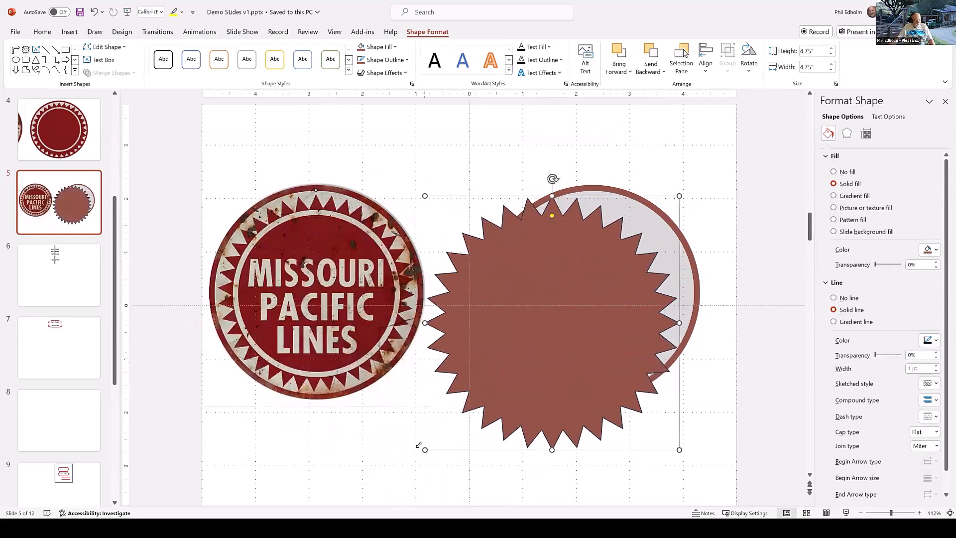
Step: Shrink the star proportionally to about 3.58 inches across and centre it inside the circle's ring
drag(420, 439, 490, 396)
drag(593, 307, 594, 307)
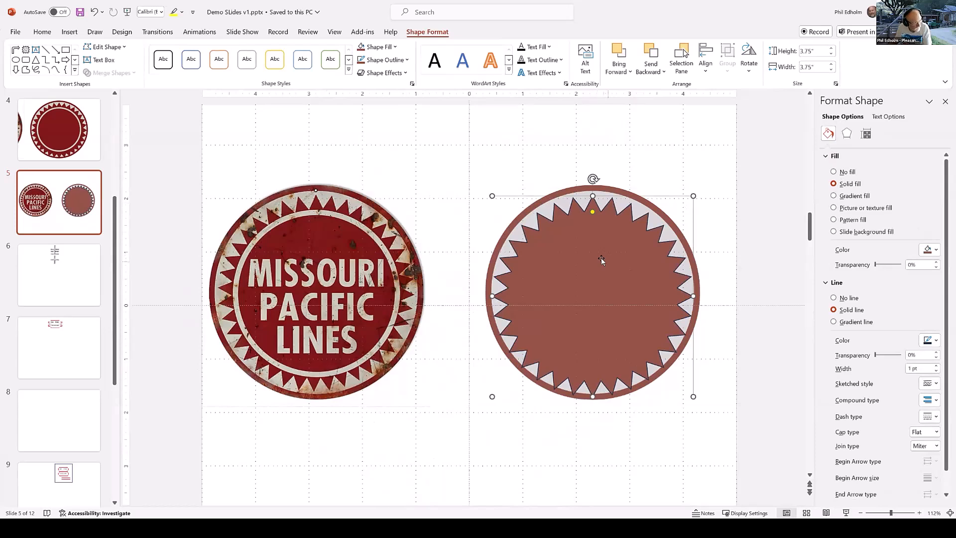
drag(601, 253, 600, 252)
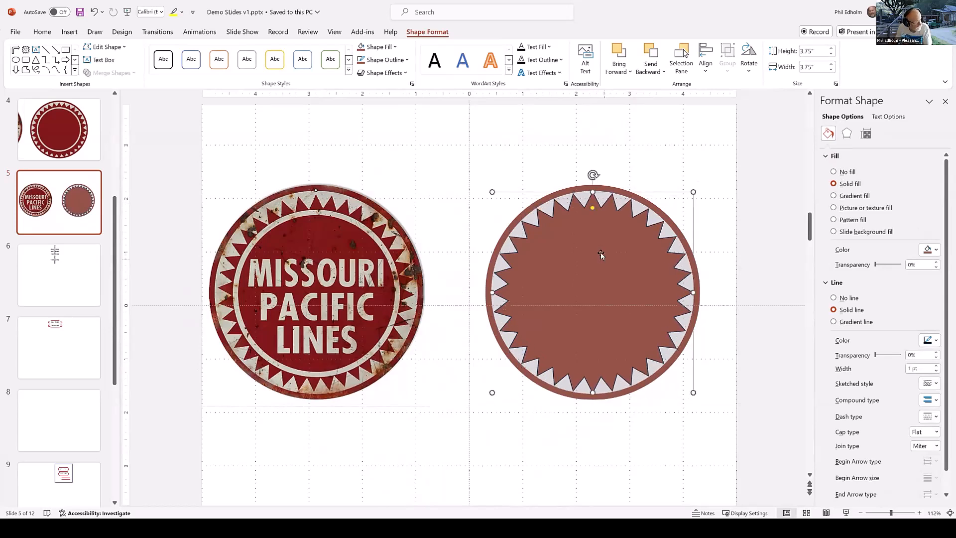
drag(491, 191, 497, 196)
drag(587, 261, 585, 260)
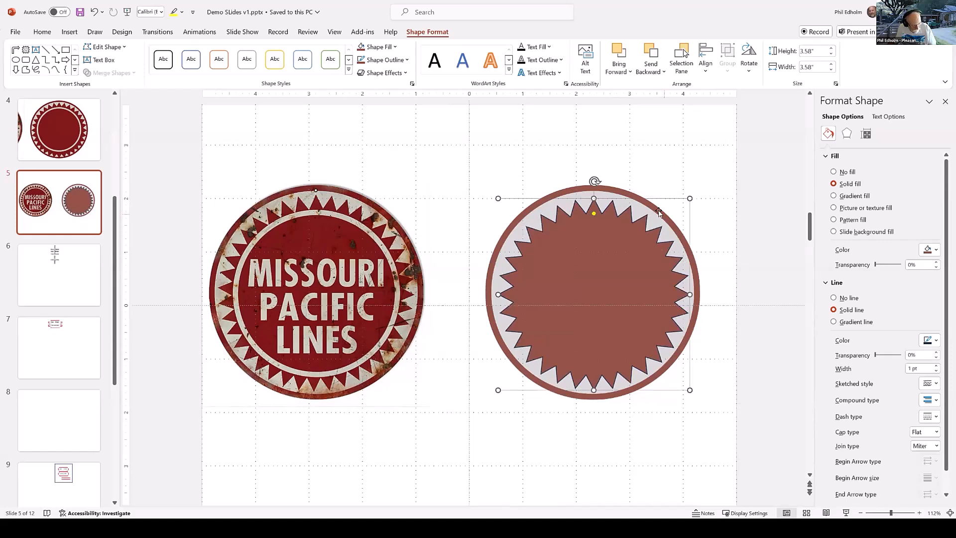
Step: Fine-tune the star's position with small nudges, comparing its bounds with the circle's to centre it
shift+click(617, 189)
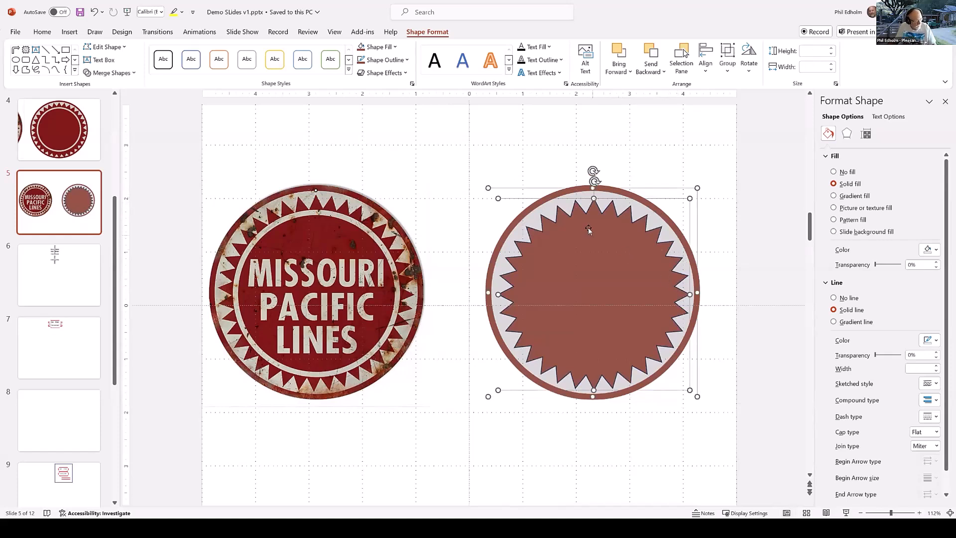
click(706, 284)
click(636, 285)
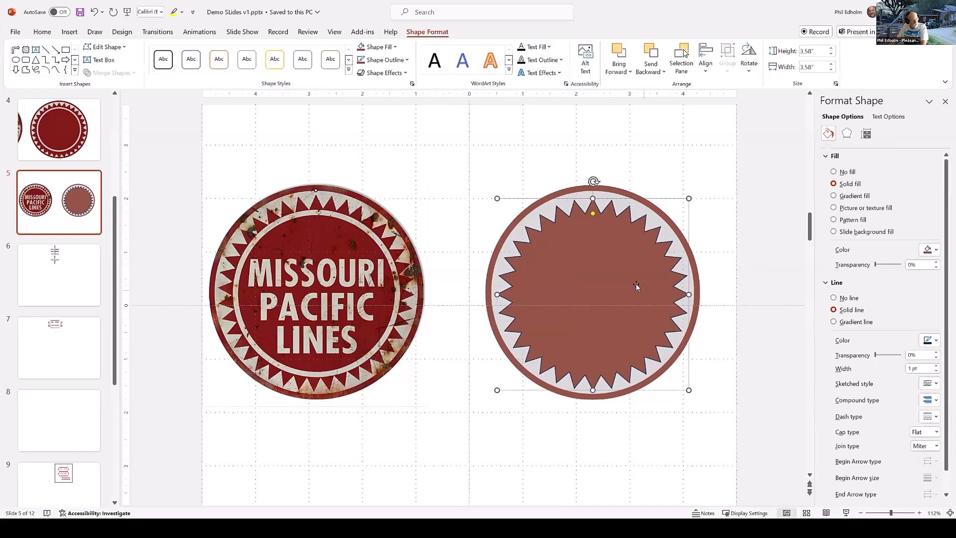
key(ctrl+Up)
key(ctrl+Up)
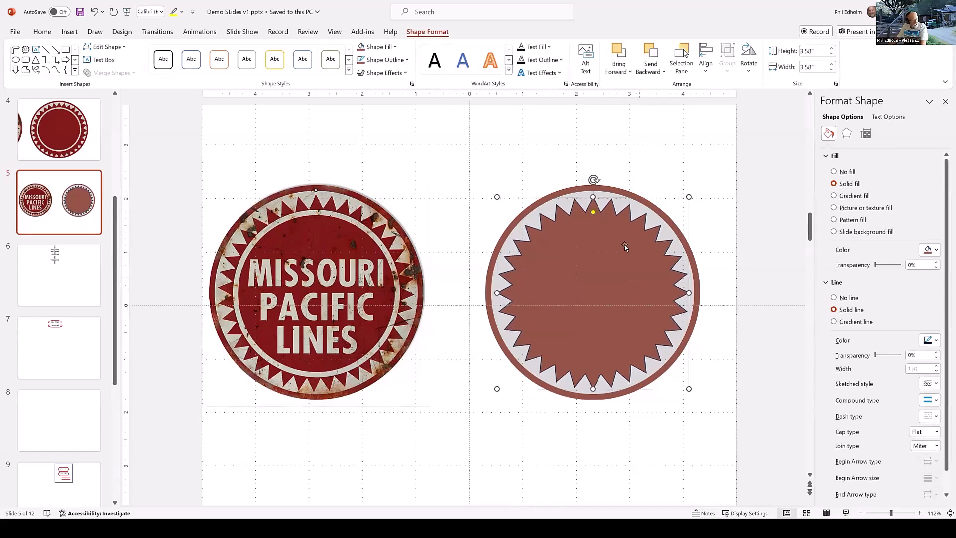
shift+click(636, 197)
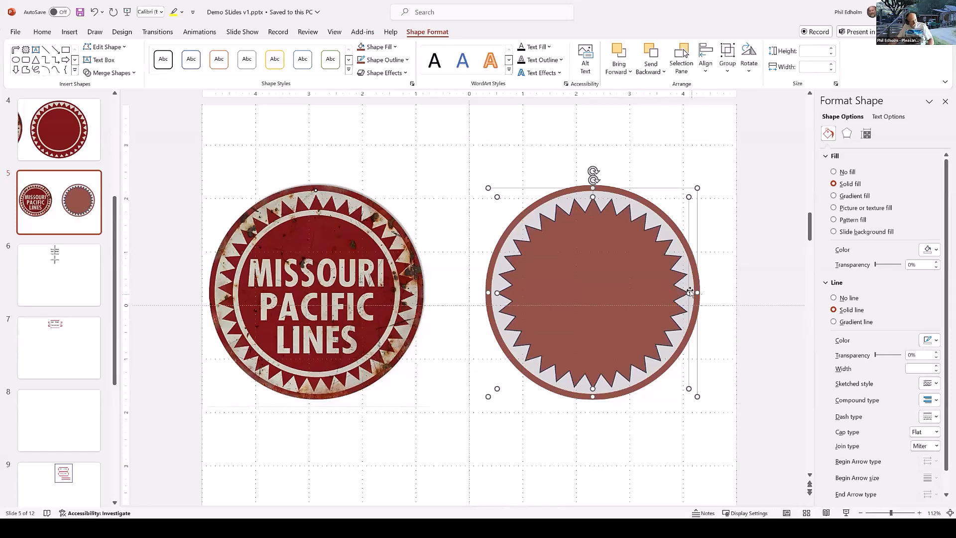
click(713, 293)
click(633, 299)
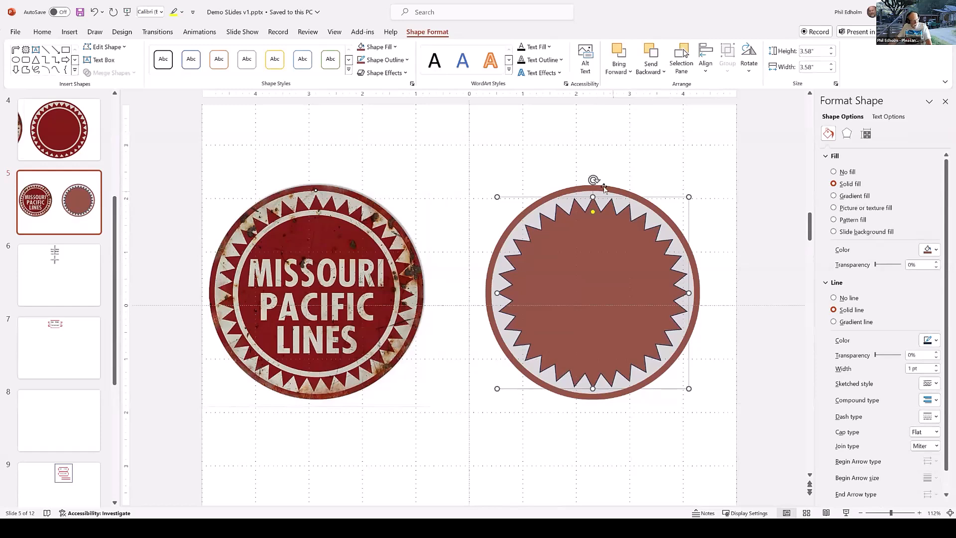
shift+click(604, 188)
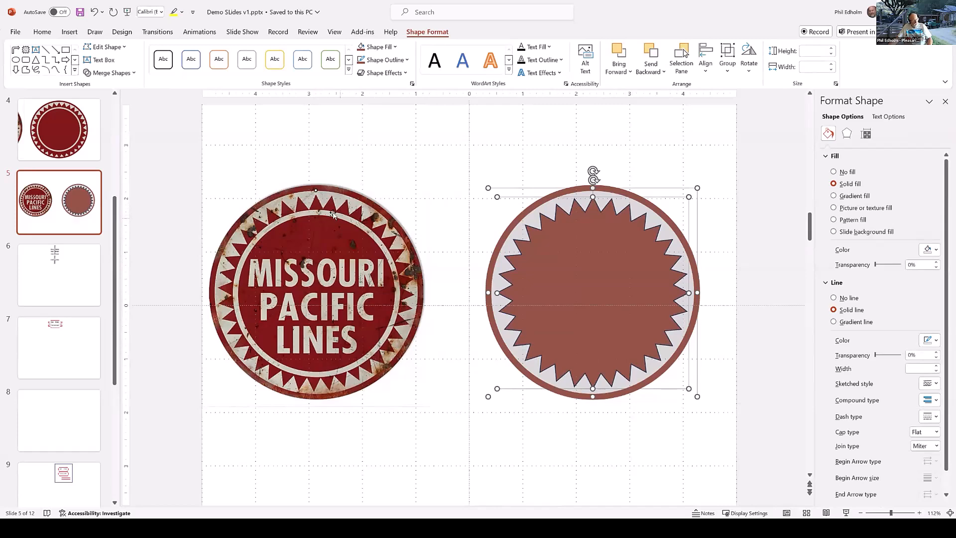
click(425, 131)
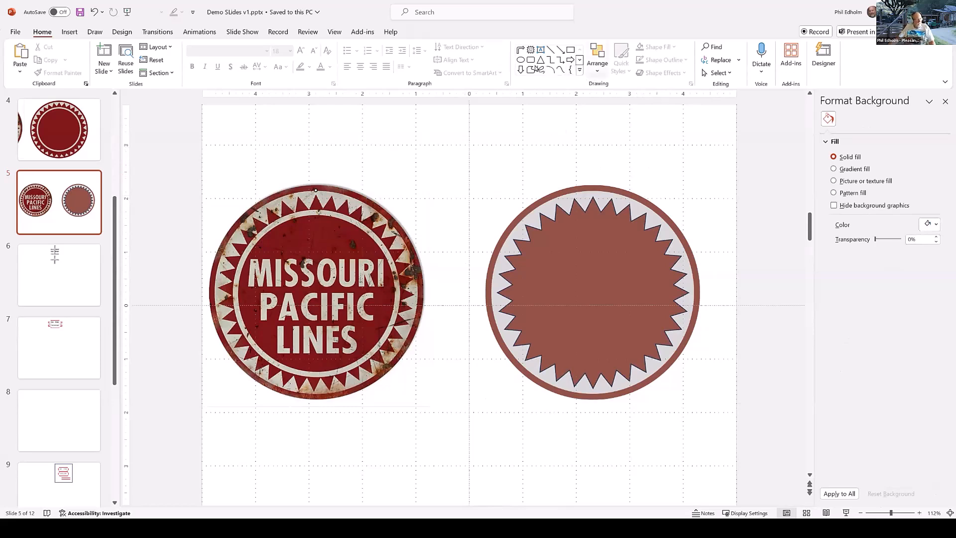
Step: Draw a circle about 3.07 inches across over the emblem and lock its aspect ratio
click(521, 60)
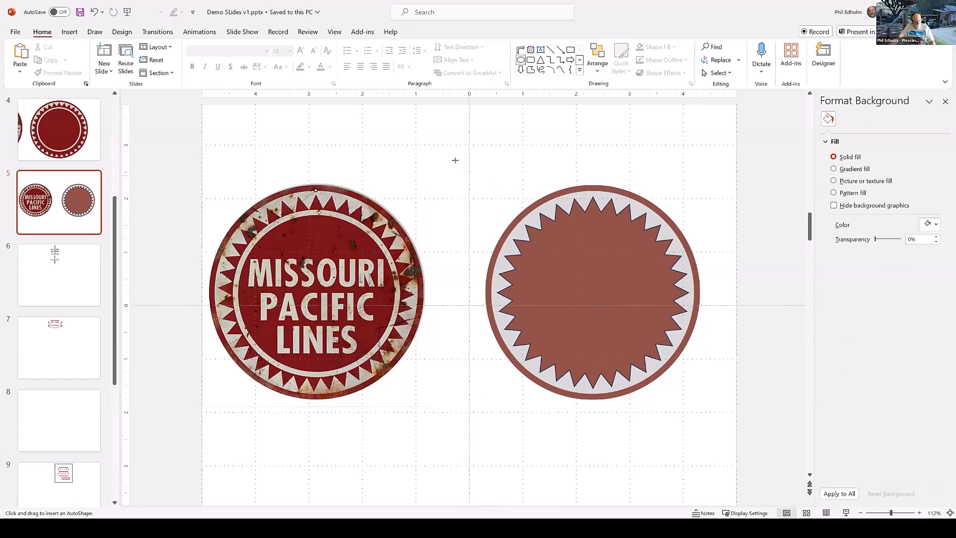
drag(455, 159, 628, 332)
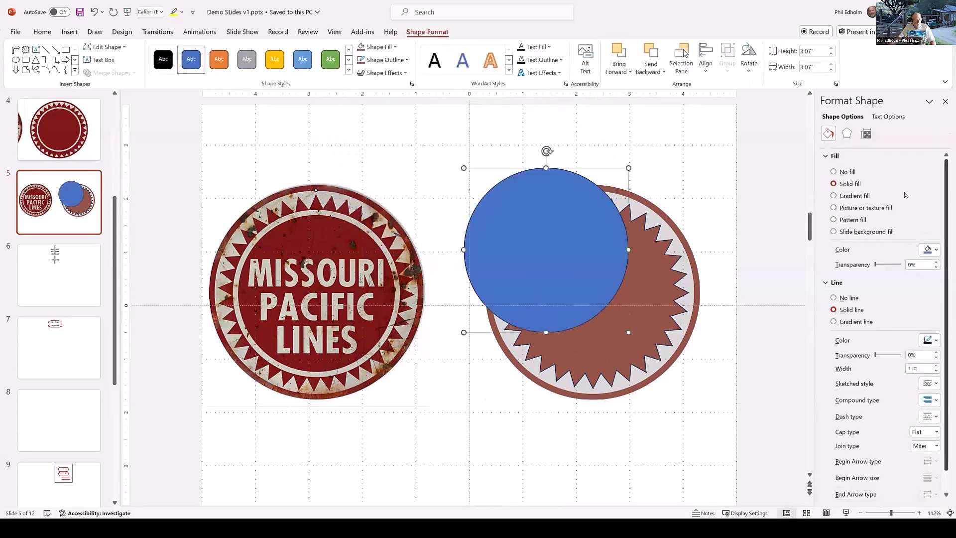
click(867, 134)
click(834, 234)
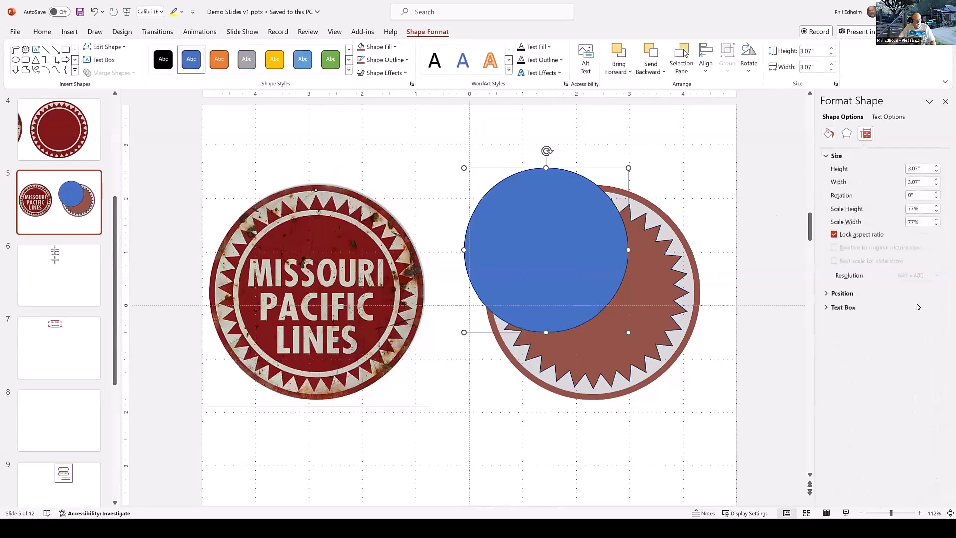
click(722, 195)
click(554, 219)
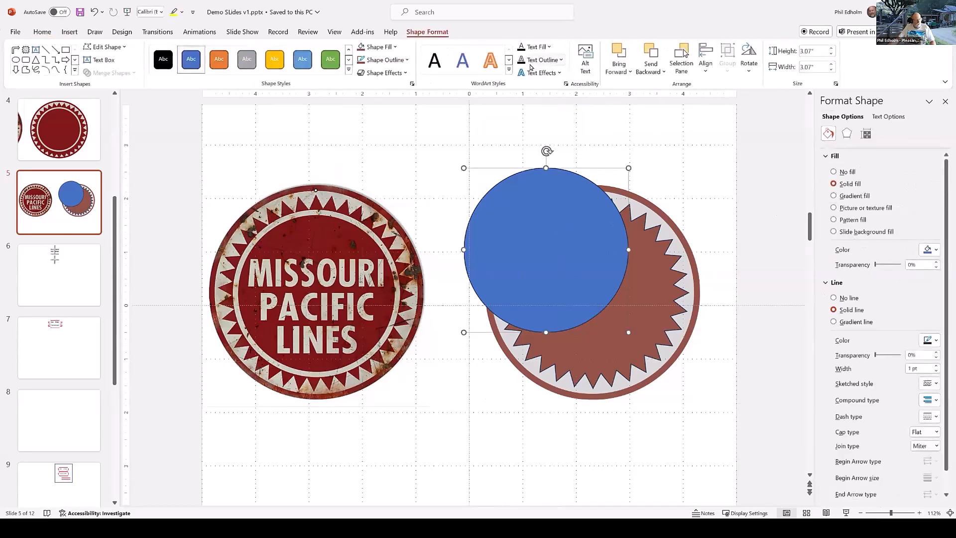
Step: Give the new circle a light grey outline 8 pt wide and centre it over the star
click(402, 61)
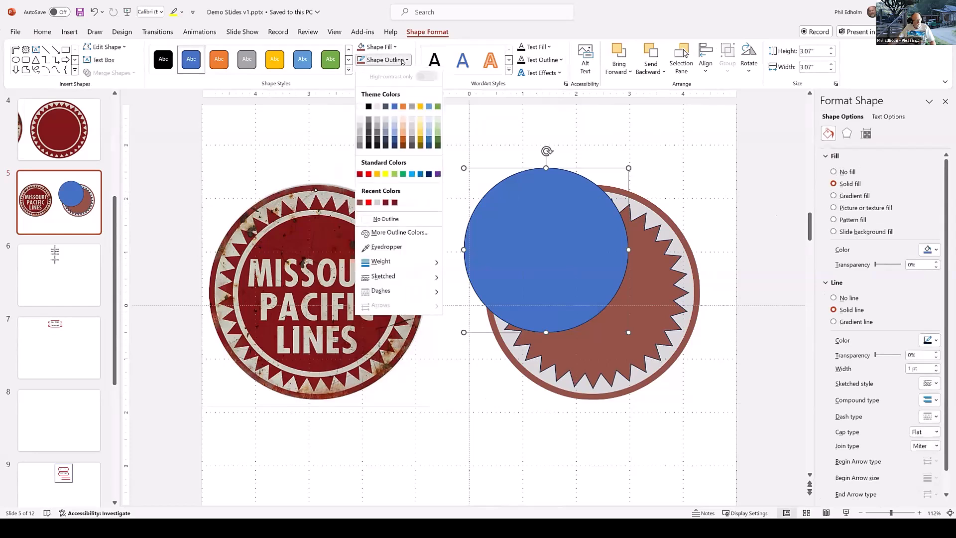
click(360, 131)
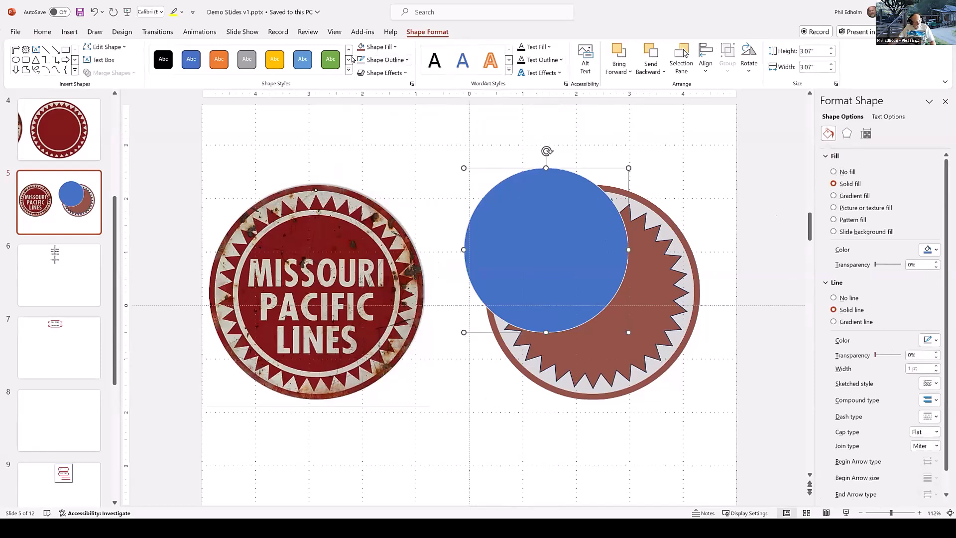
click(910, 369)
text(8)
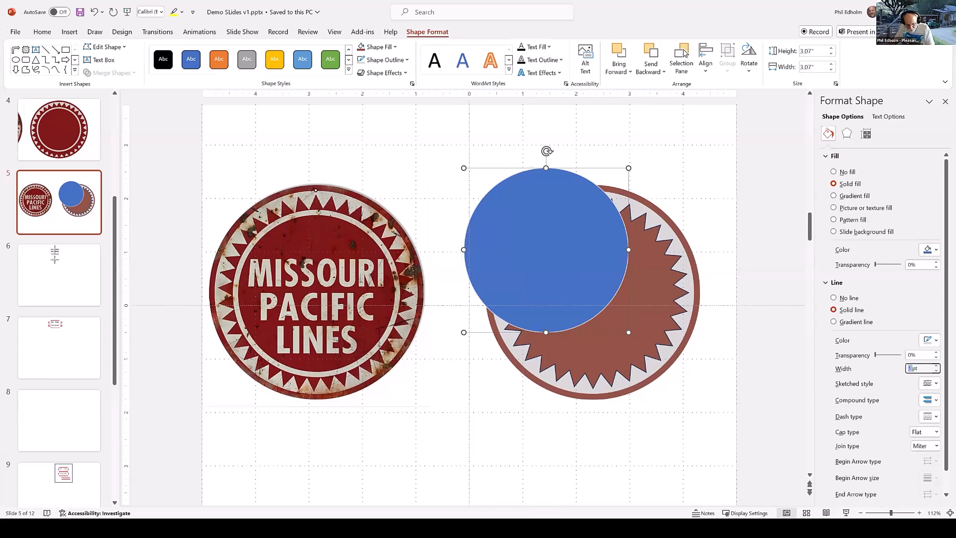
key(Return)
click(562, 259)
drag(548, 222, 595, 268)
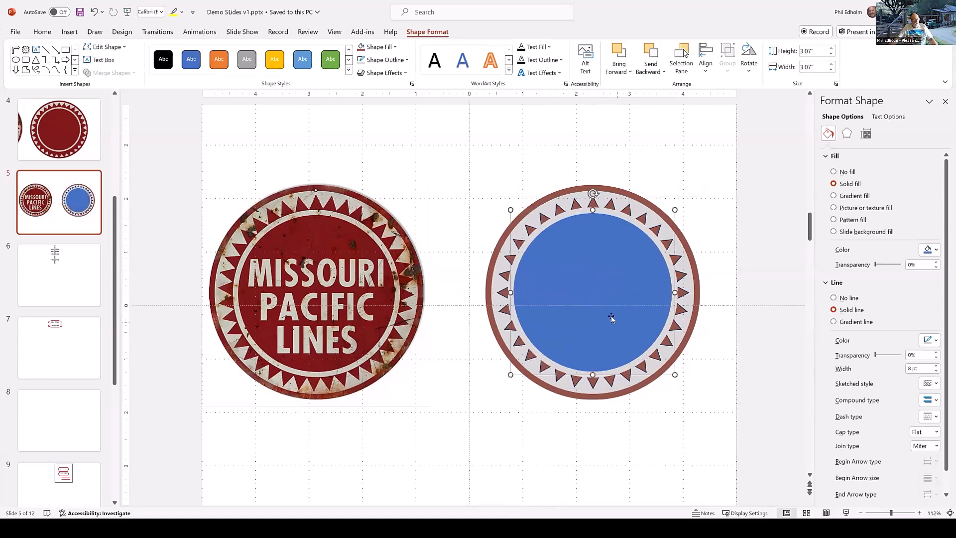
Step: Try the recently used reddish-brown as the inner circle's fill, and set it to no fill instead
click(392, 51)
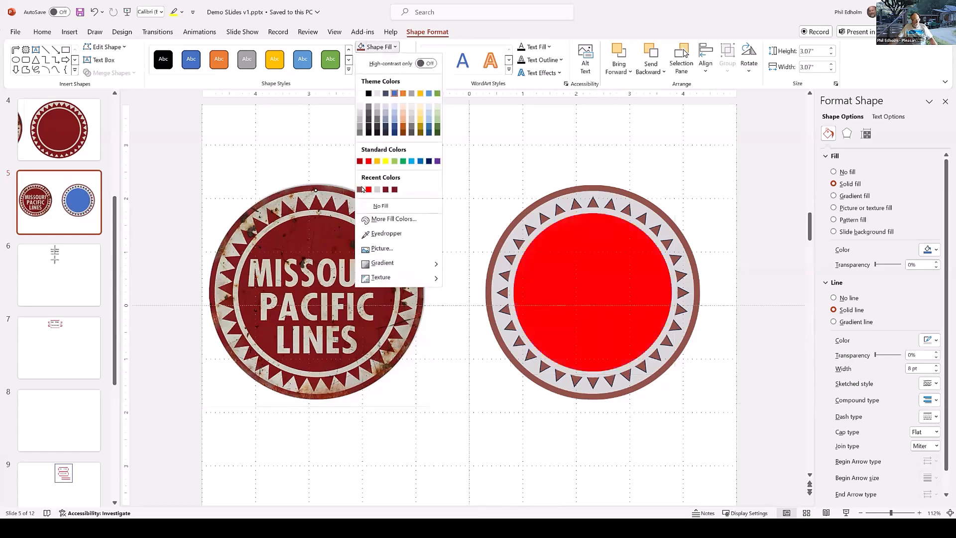
click(360, 190)
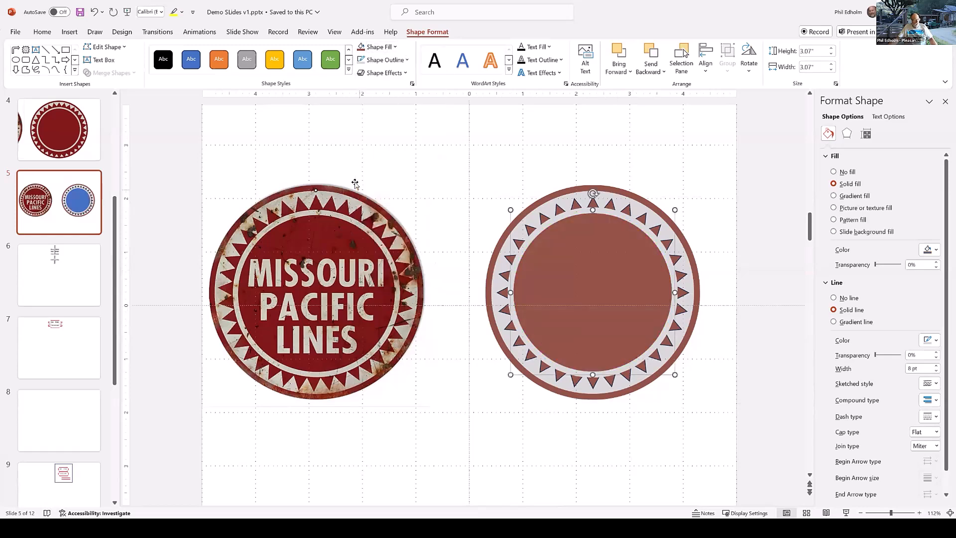
click(395, 48)
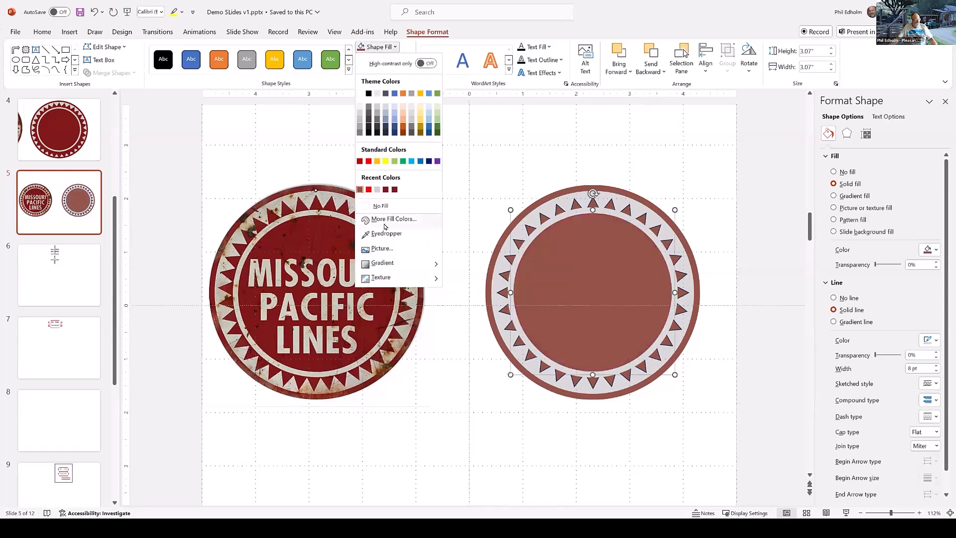
click(381, 206)
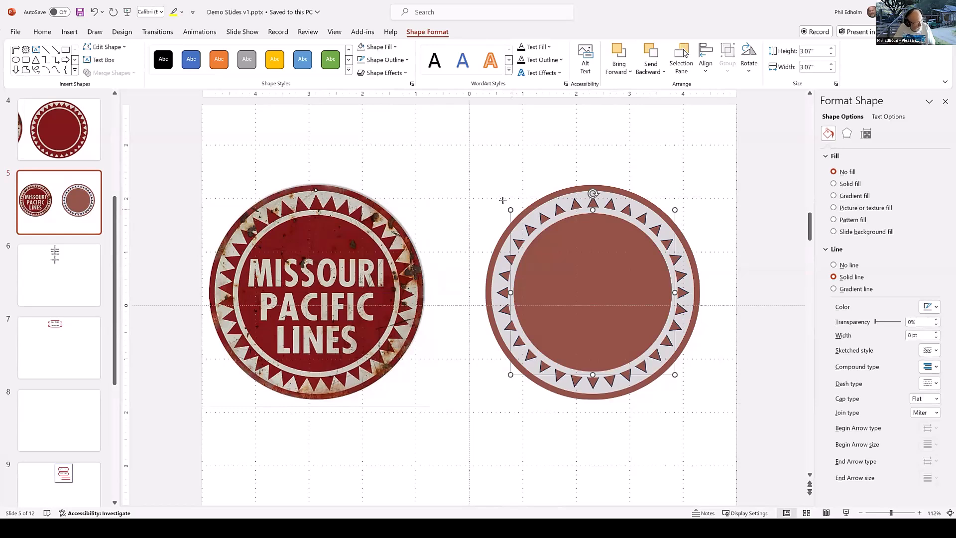
Step: Reduce the inner ring to about 2.98 inches across and nudge it left until it is centred in the emblem
drag(510, 209, 510, 208)
drag(620, 300, 618, 295)
key(Left)
key(Left)
key(Left)
key(Left)
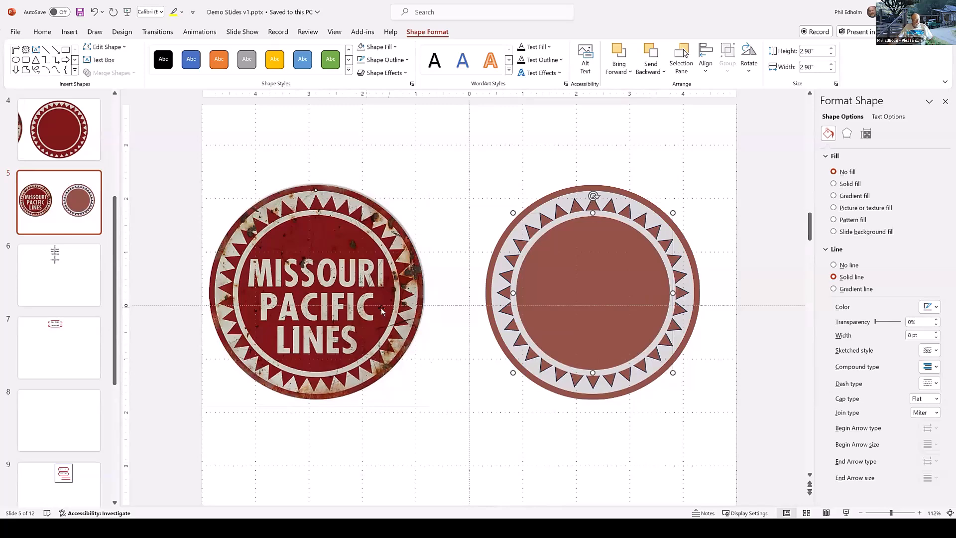
click(401, 137)
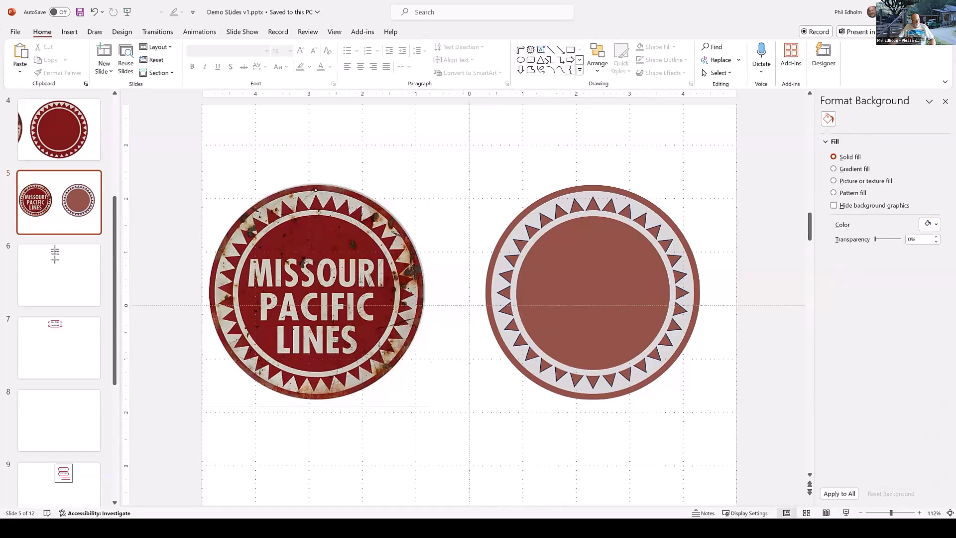
Step: Place a text box in the blank area above and between the two emblems
click(540, 50)
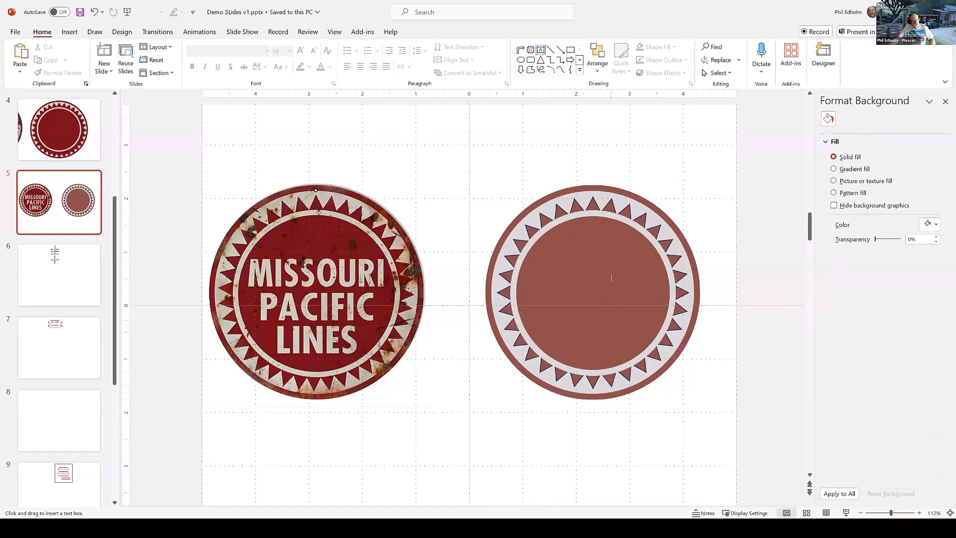
click(436, 149)
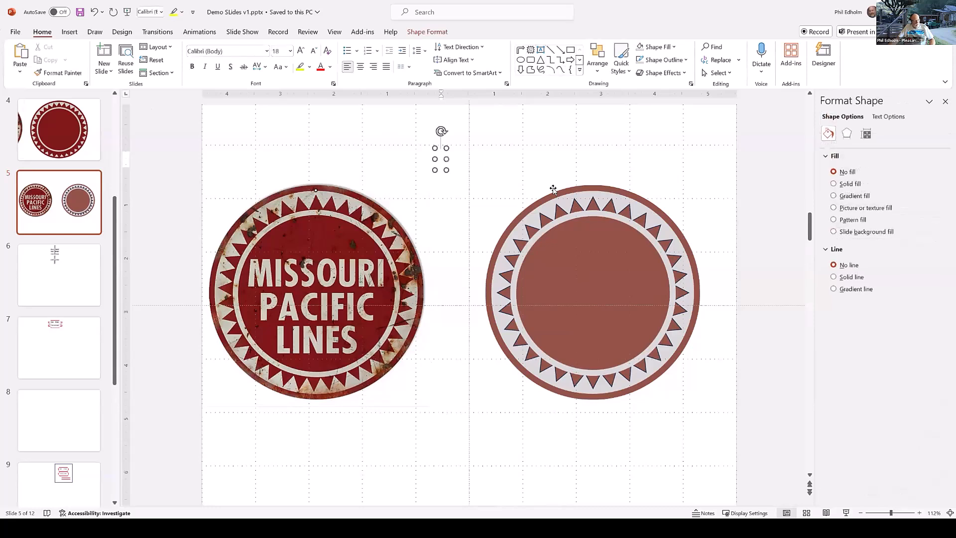
text(knsas)
key(Return)
text(pacif)
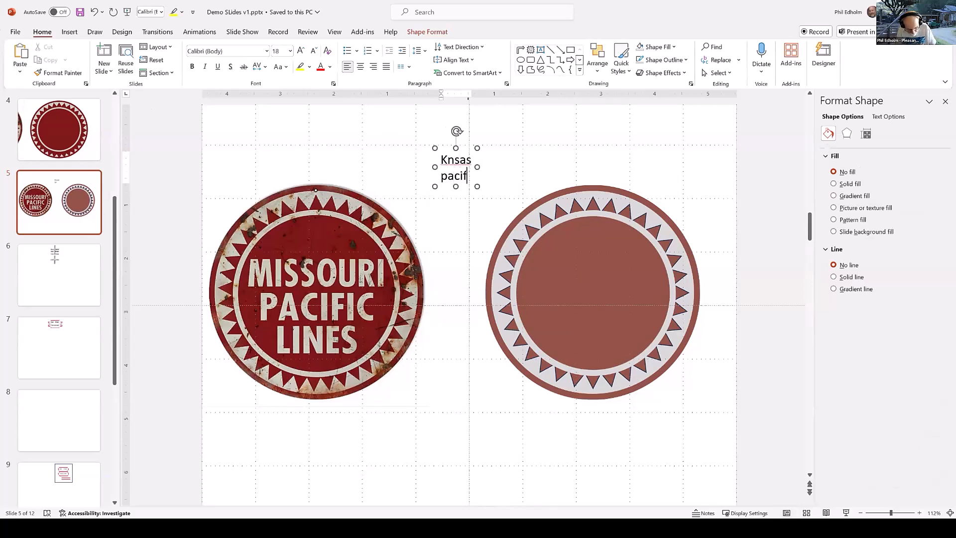
key(BackSpace)
key(BackSpace)
key(BackSpace)
key(BackSpace)
key(BackSpace)
key(BackSpace)
key(BackSpace)
key(BackSpace)
key(BackSpace)
key(BackSpace)
key(BackSpace)
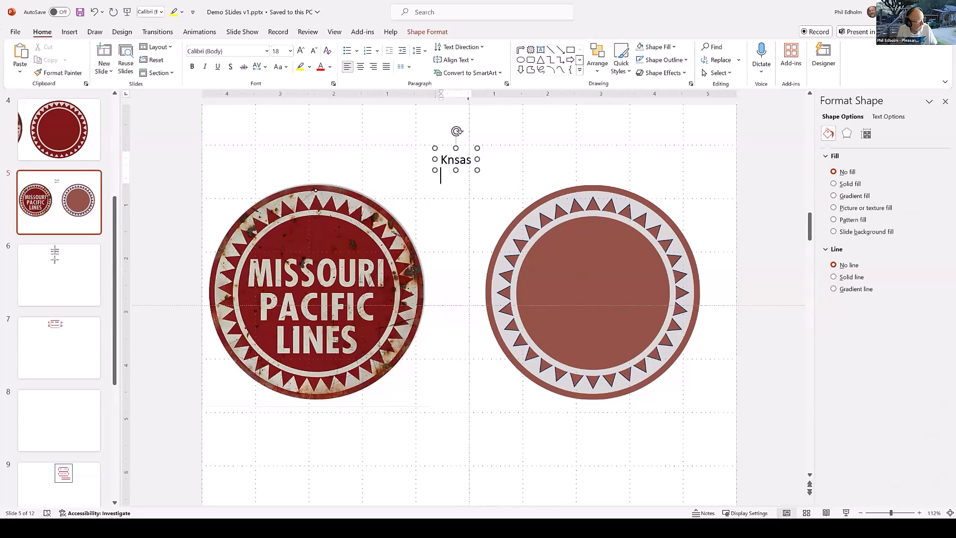
Step: Enter "KAMSA" and "PACIFIC LINES" in capitals on two lines of the text box
text(K)
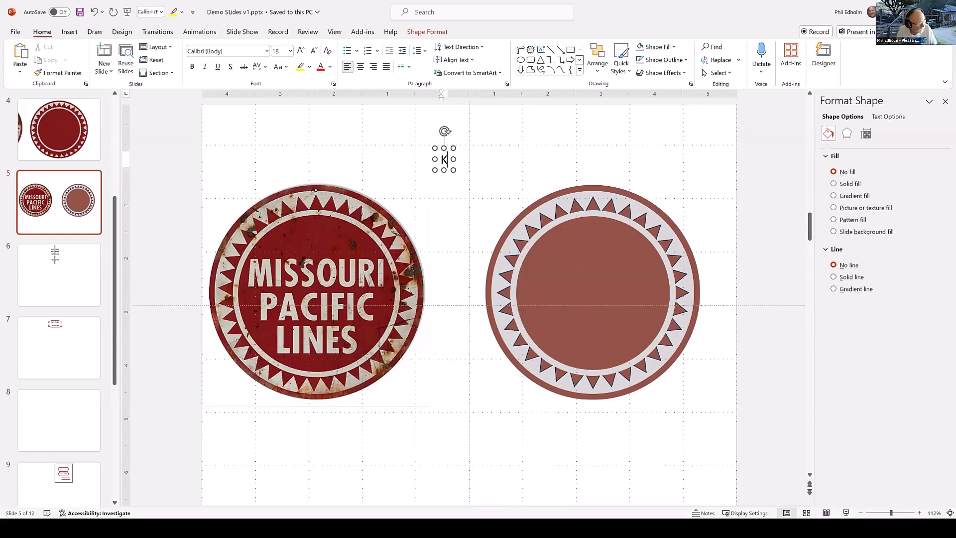
text(AMSA)
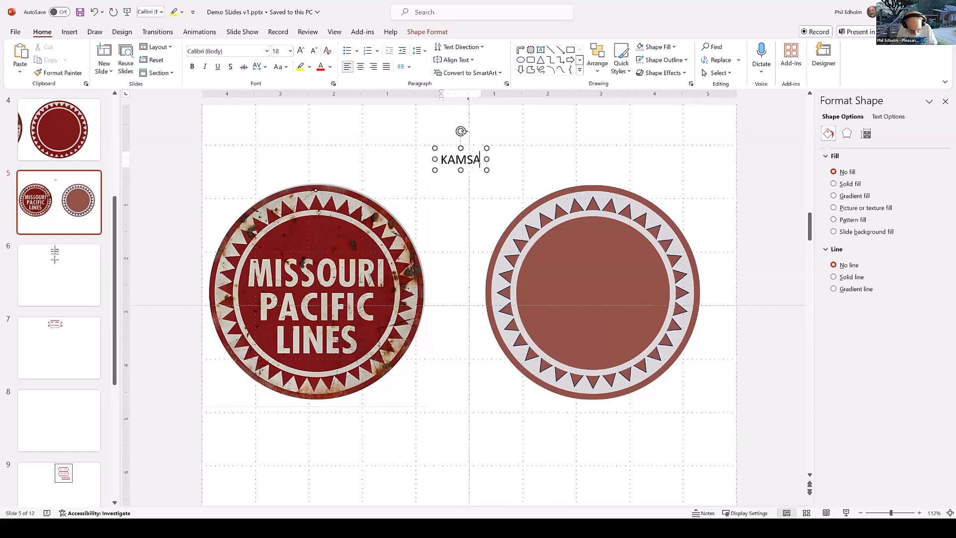
key(Return)
text(PAC)
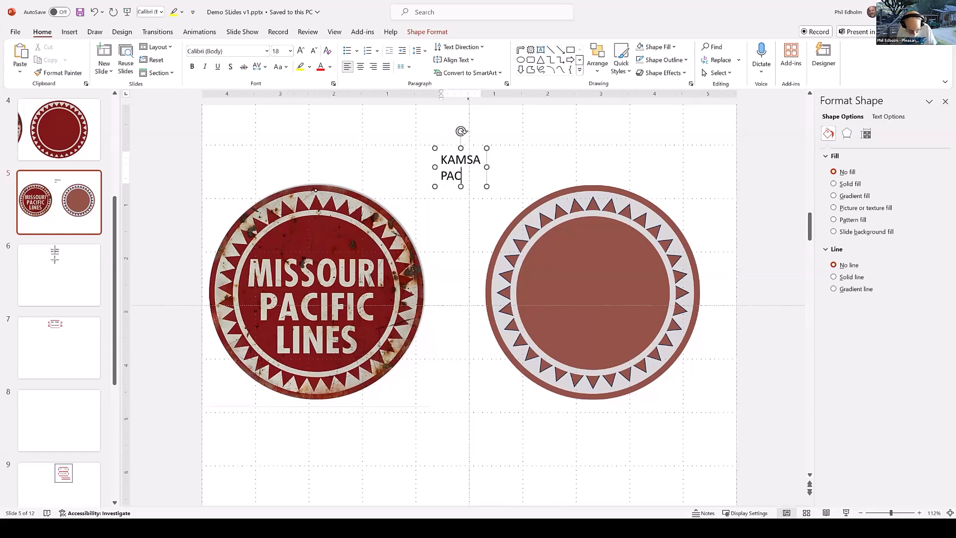
text(IFIC LINES)
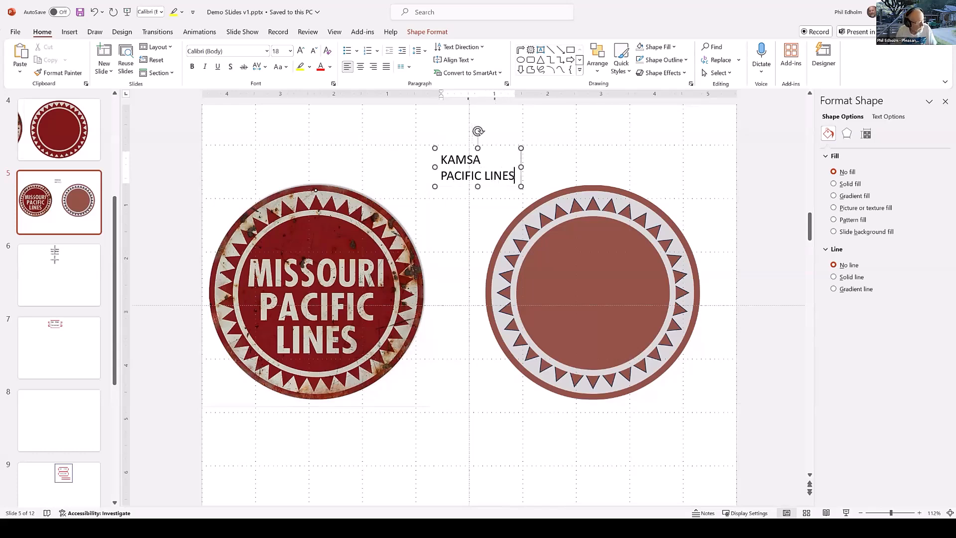
Step: Correct the first line of the text box to "KANSAS" and put "LINES" on its own third line
drag(441, 159, 481, 157)
key(BackSpace)
text(KANSAS)
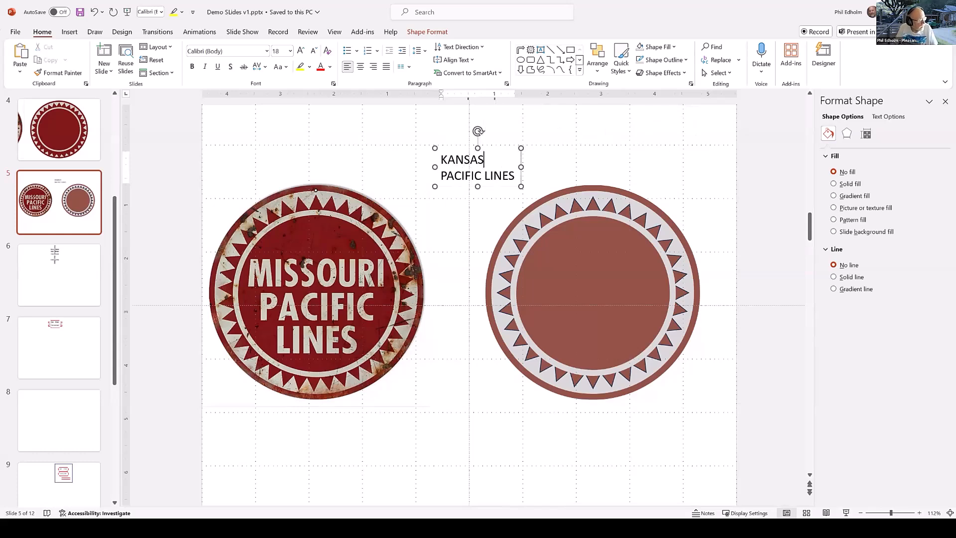
click(486, 175)
key(BackSpace)
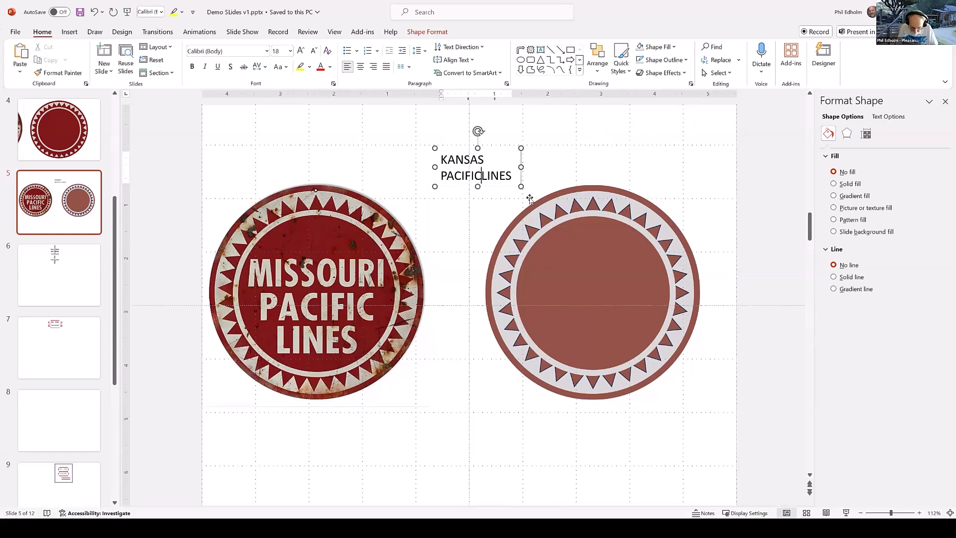
key(Return)
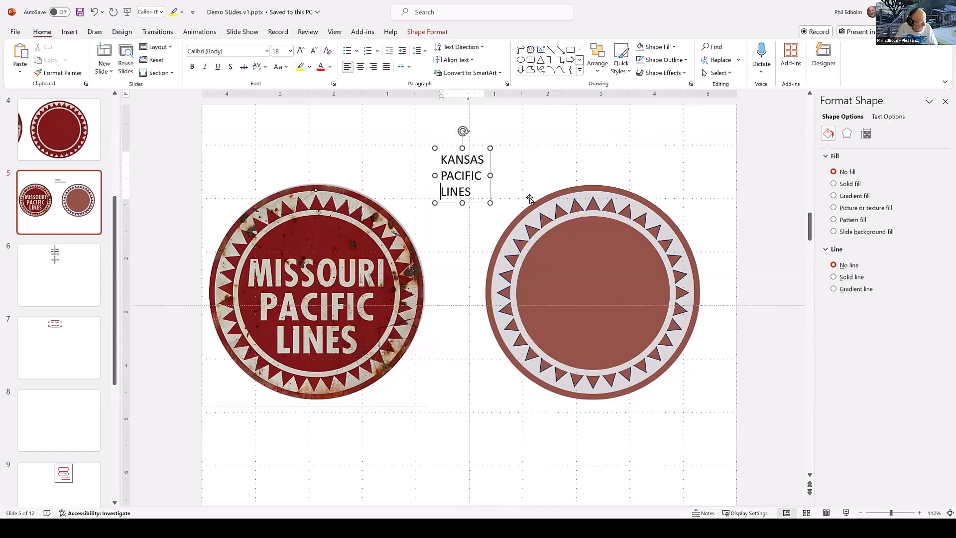
Step: Centre the three lines of text, enlarge them to 32 points, and move the box just below the original emblem
click(484, 181)
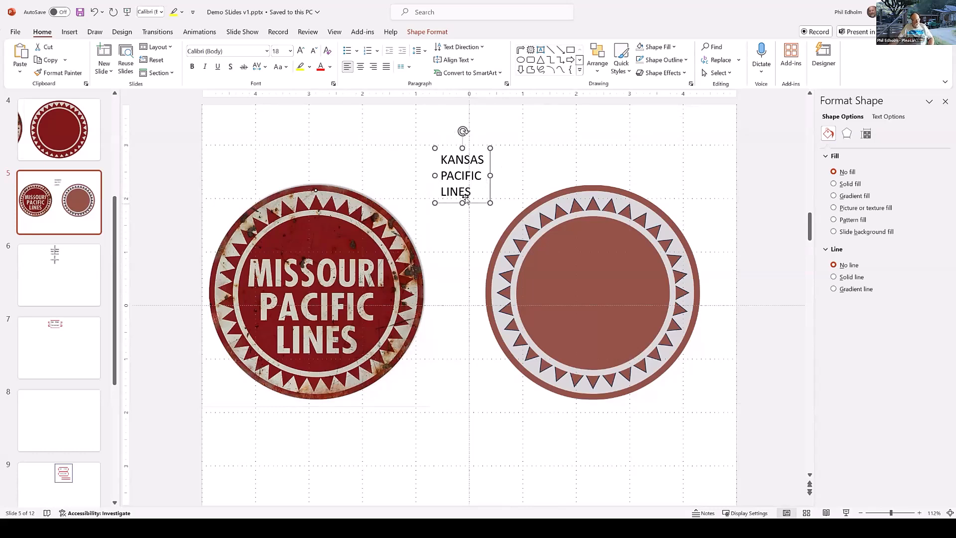
click(361, 67)
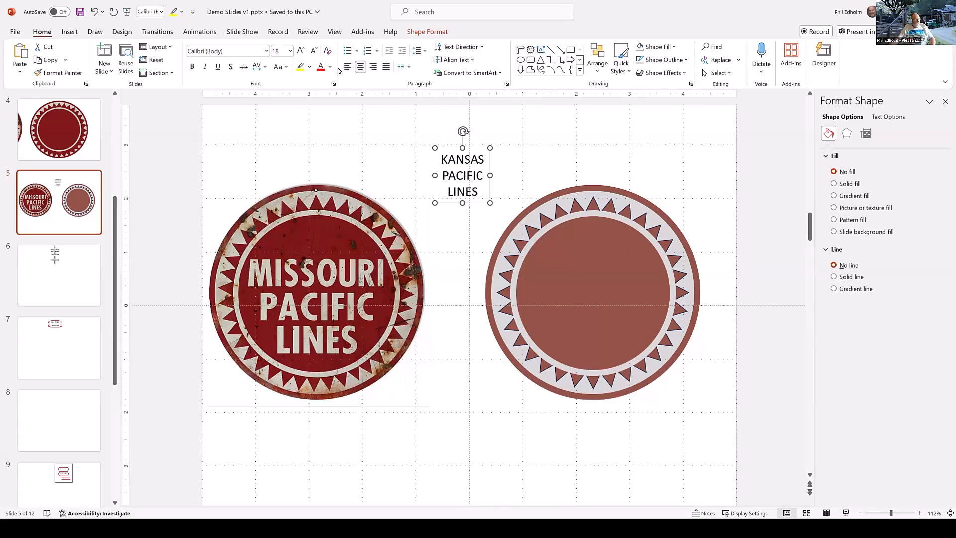
click(300, 51)
click(300, 51)
click(301, 51)
click(301, 52)
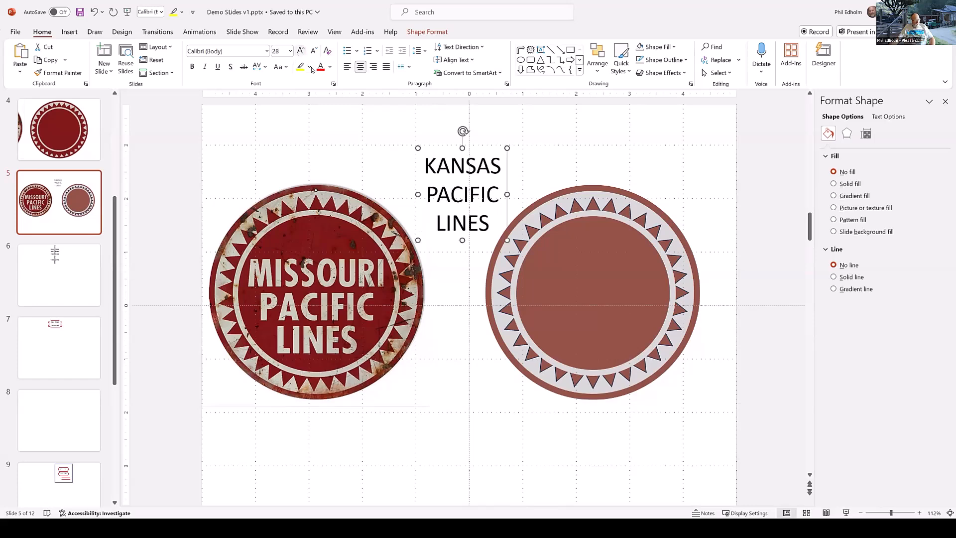
drag(419, 167, 353, 367)
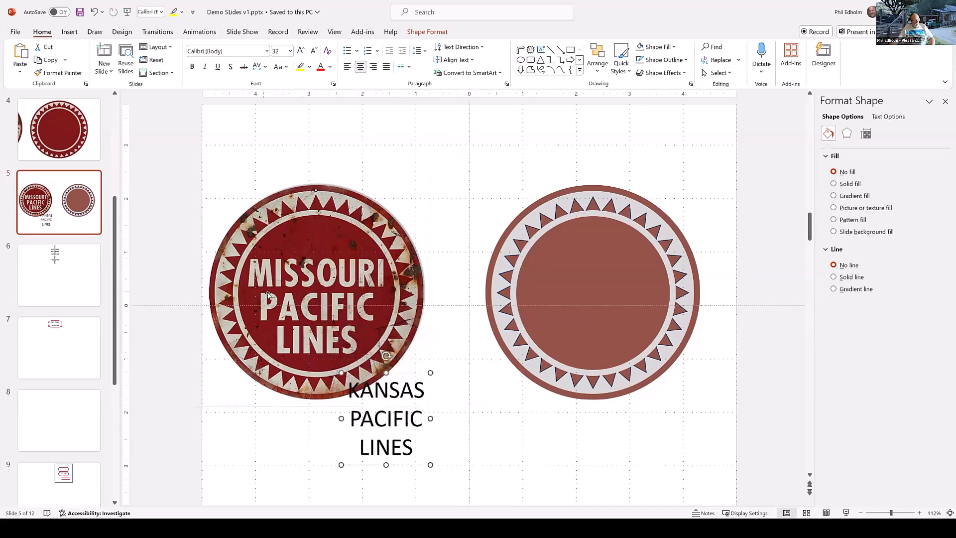
drag(371, 355, 328, 386)
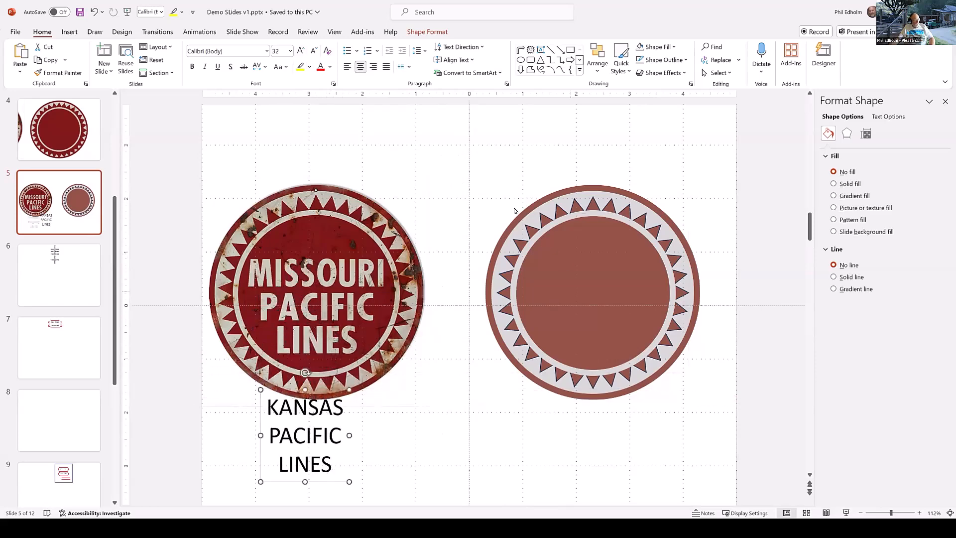
Step: Try Bahnschrift Condensed and Barlow Condensed Black as the font of the KANSAS PACIFIC LINES lettering
click(265, 52)
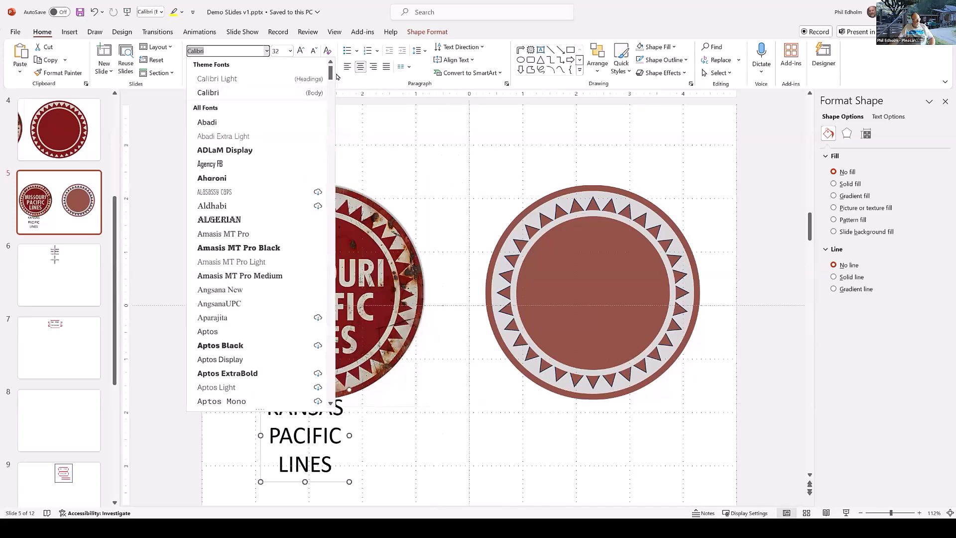
scroll(332, 92, down, 3)
scroll(331, 92, down, 6)
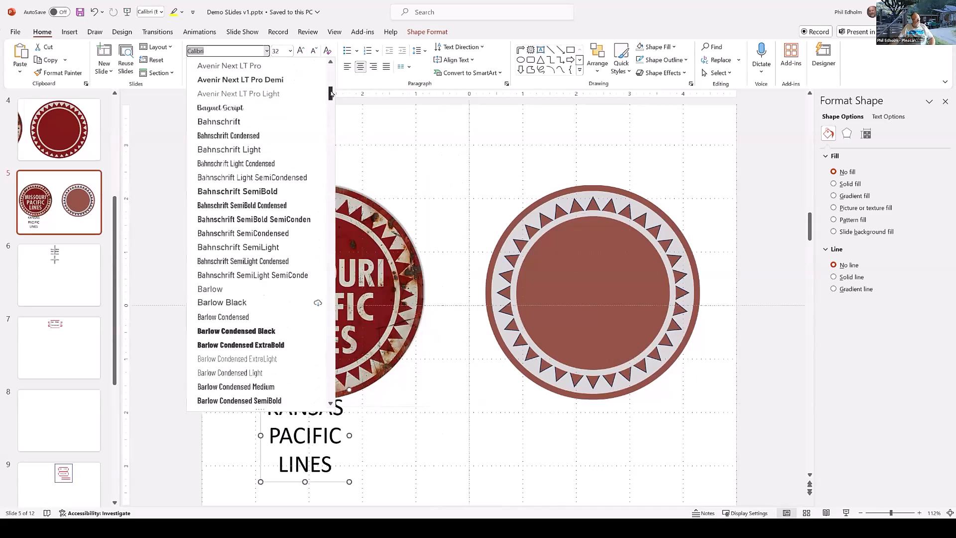
scroll(331, 92, up, 2)
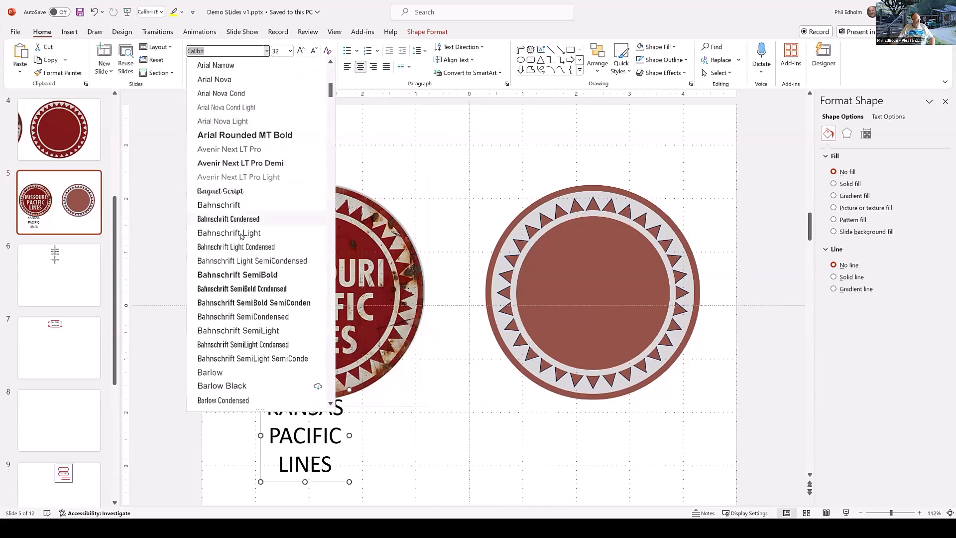
click(257, 218)
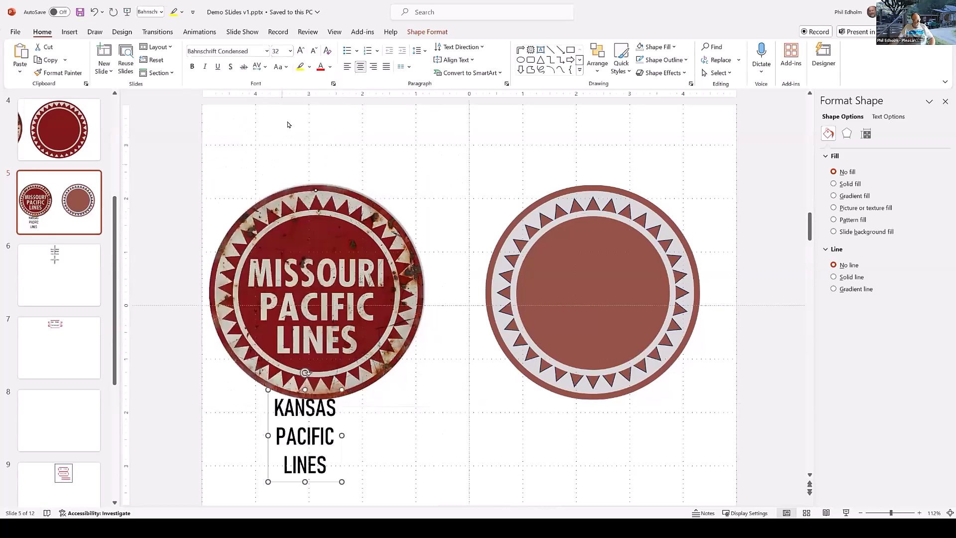
click(267, 50)
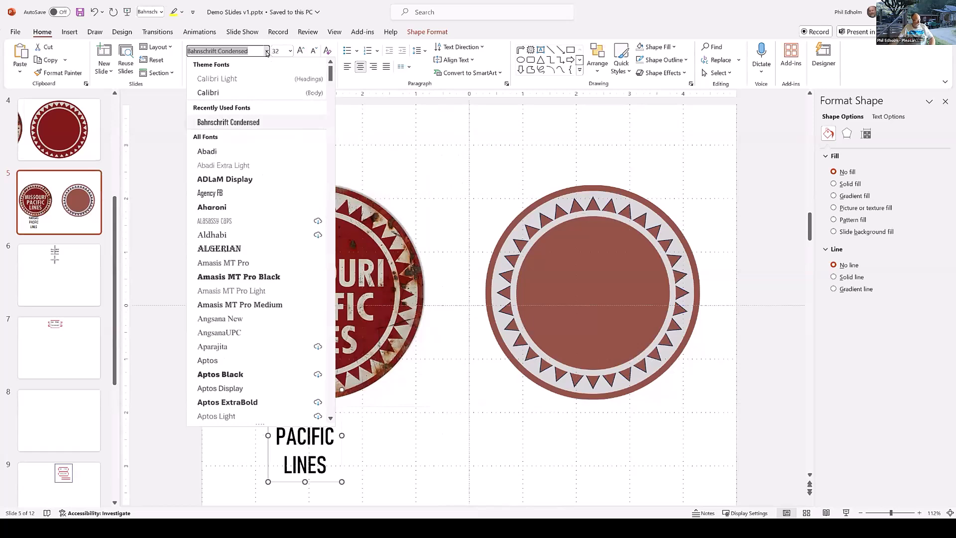
drag(330, 75, 329, 100)
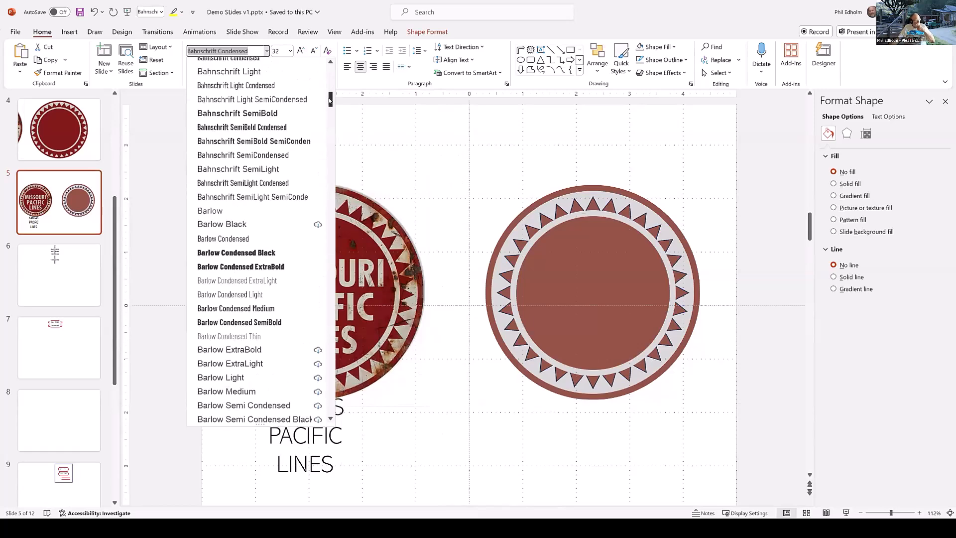
click(244, 252)
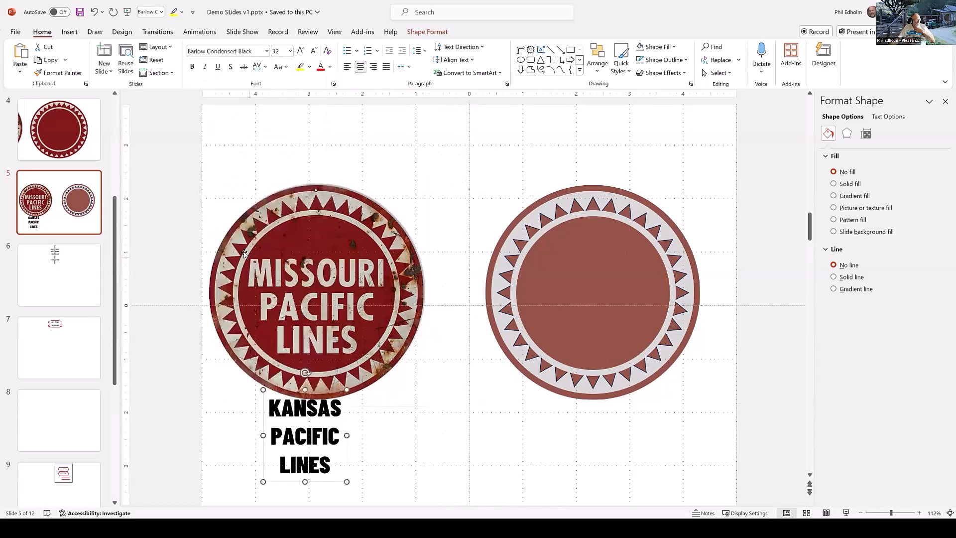
Step: Set the KANSAS PACIFIC LINES lettering to Barlow Condensed ExtraBold at 40 points
click(266, 52)
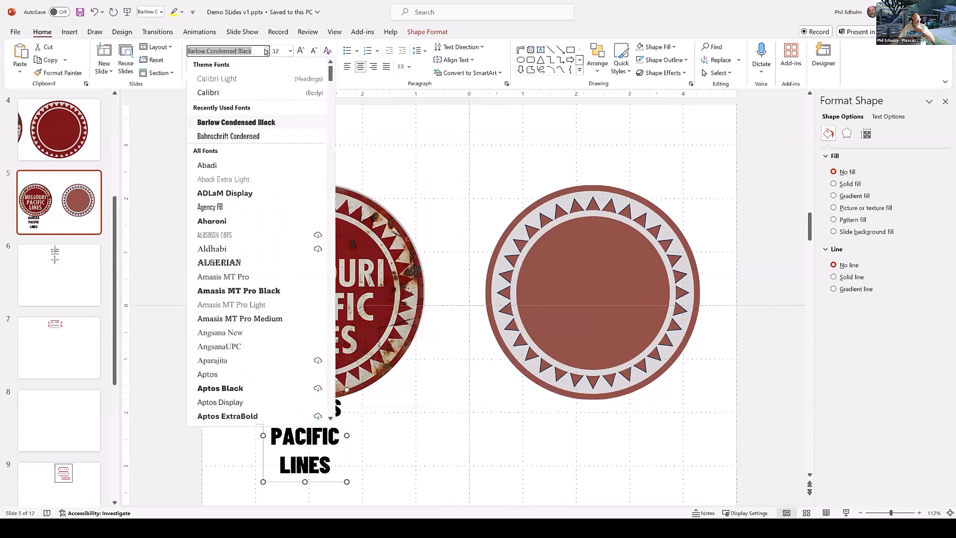
drag(331, 73, 329, 106)
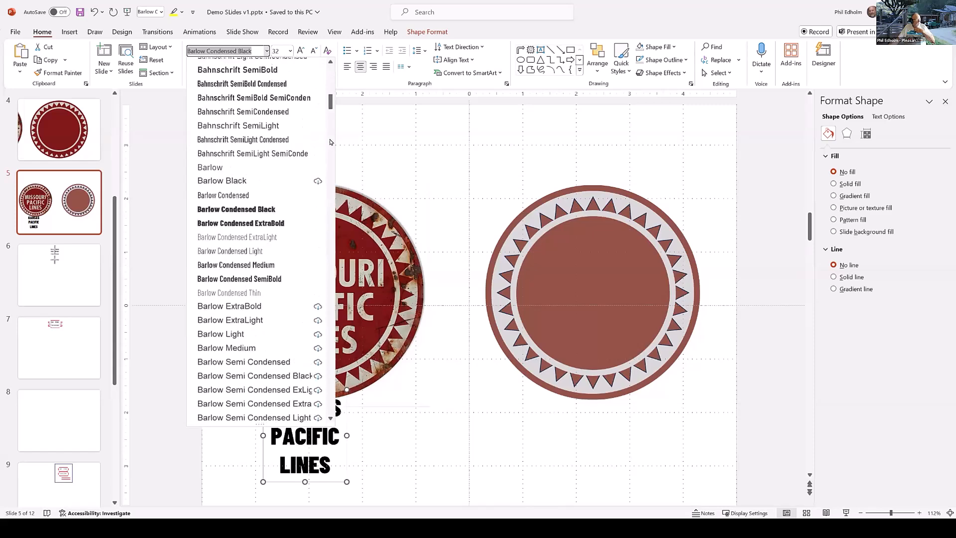
click(241, 223)
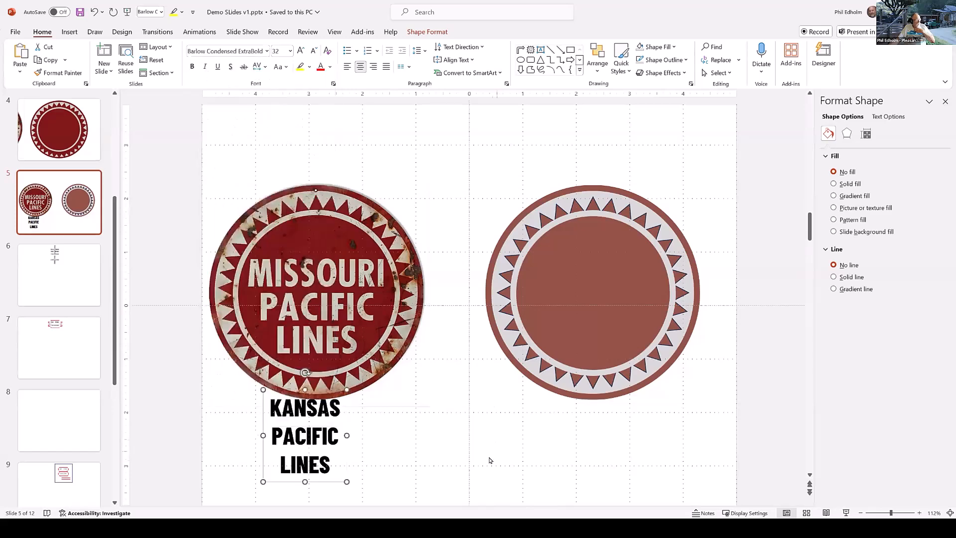
click(300, 51)
click(300, 50)
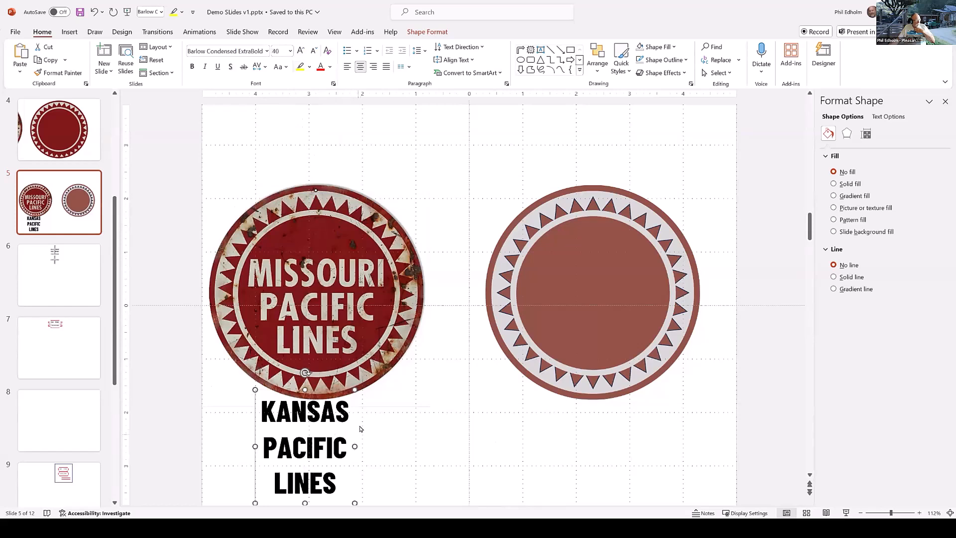
Step: Match the lettering against the original emblem's wording at 48 points and centre it inside the recreated emblem's inner circle
drag(352, 424, 348, 222)
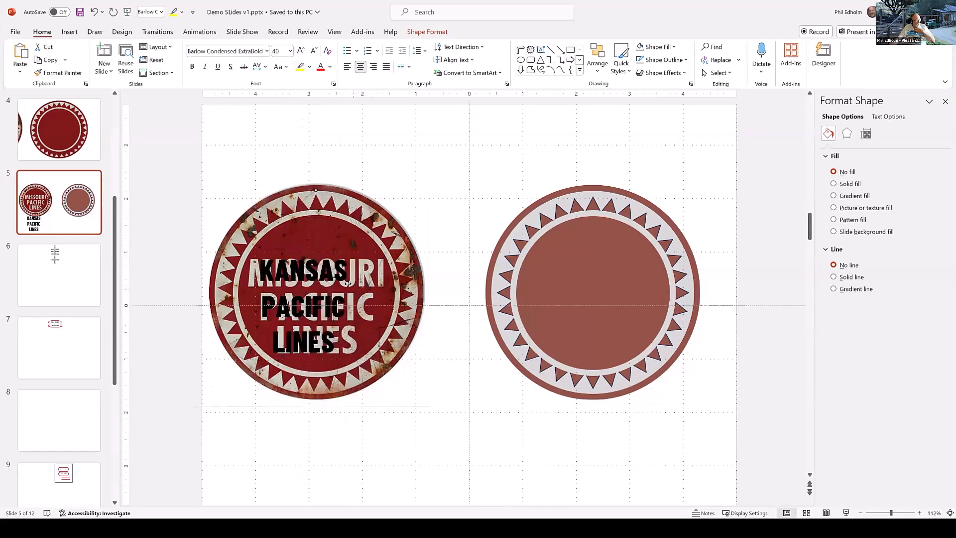
click(314, 51)
click(300, 51)
click(300, 51)
click(300, 51)
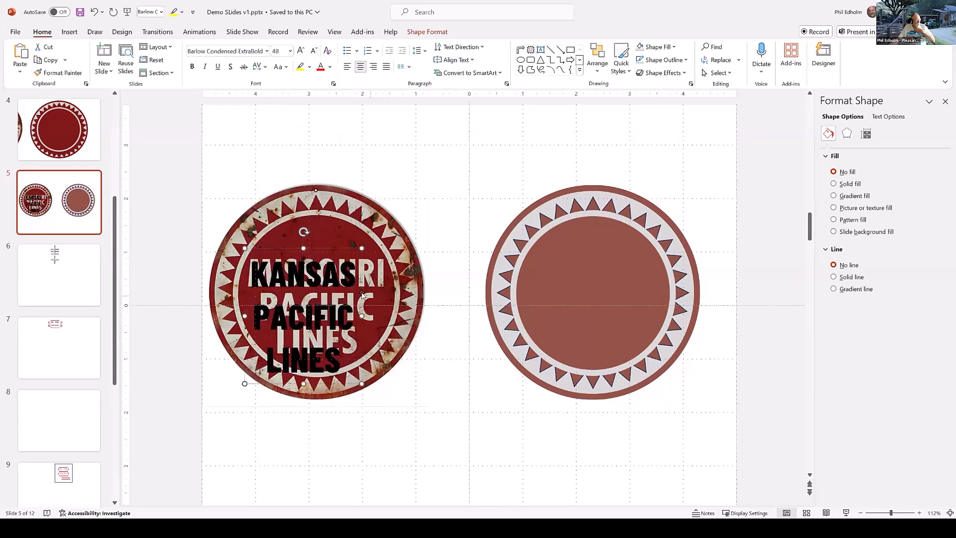
drag(334, 246, 625, 227)
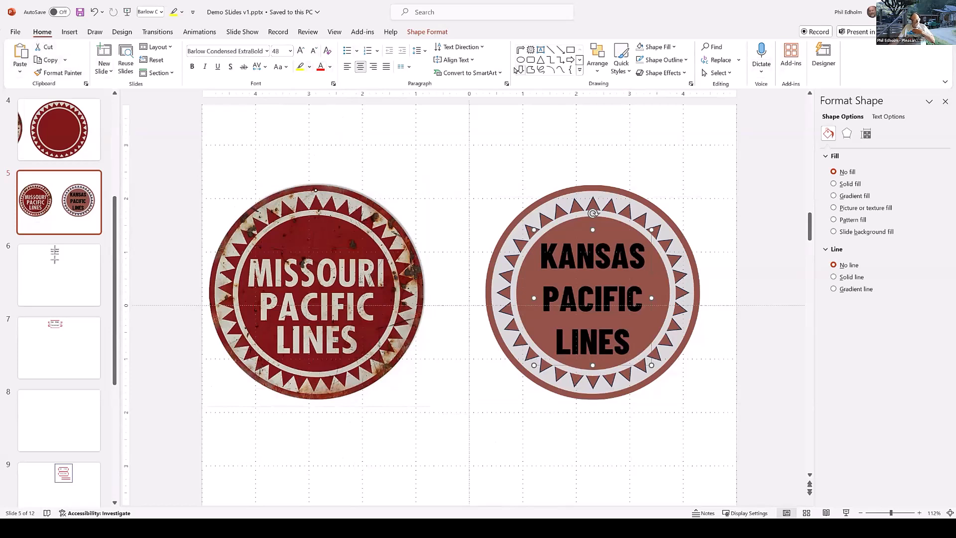
Step: Fill the KANSAS PACIFIC LINES lettering with a light grey from the theme colours
click(330, 67)
click(330, 68)
click(440, 36)
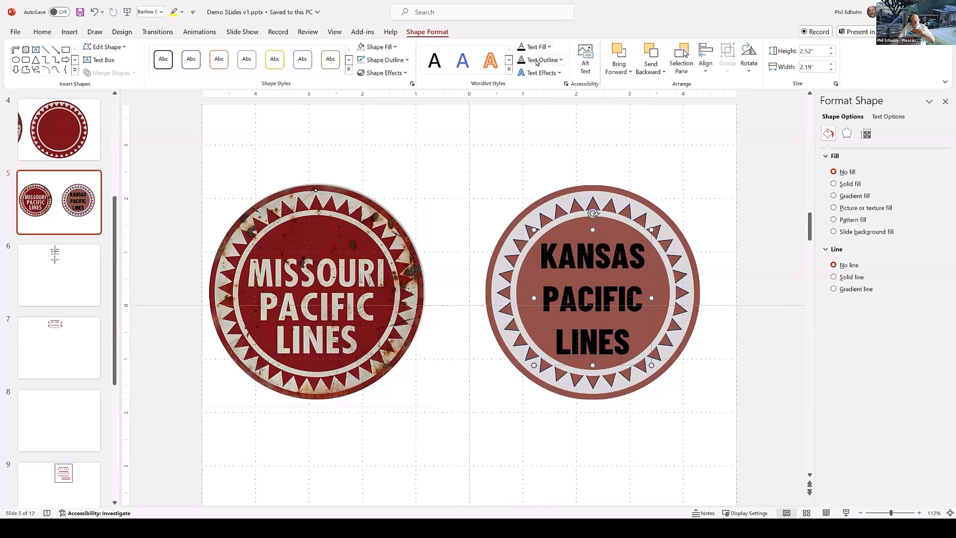
click(548, 48)
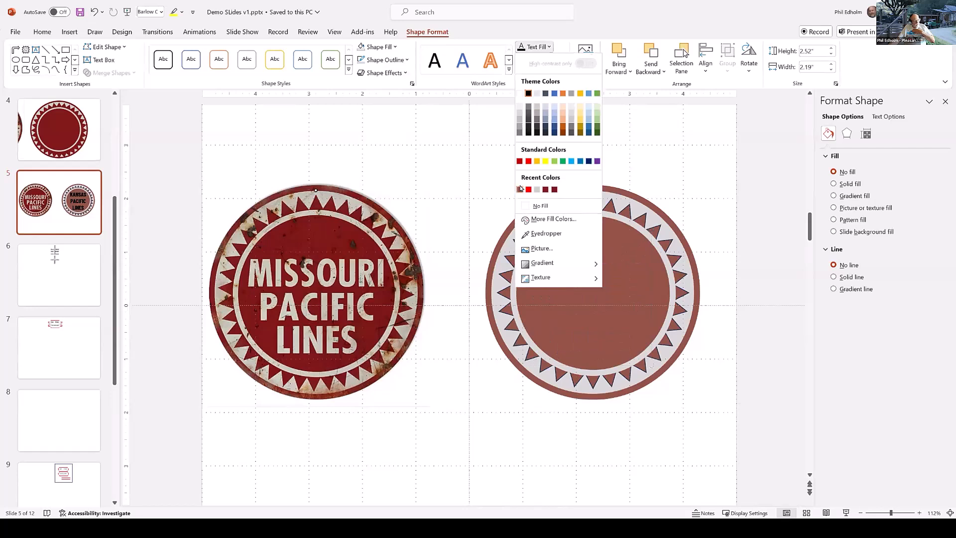
click(521, 113)
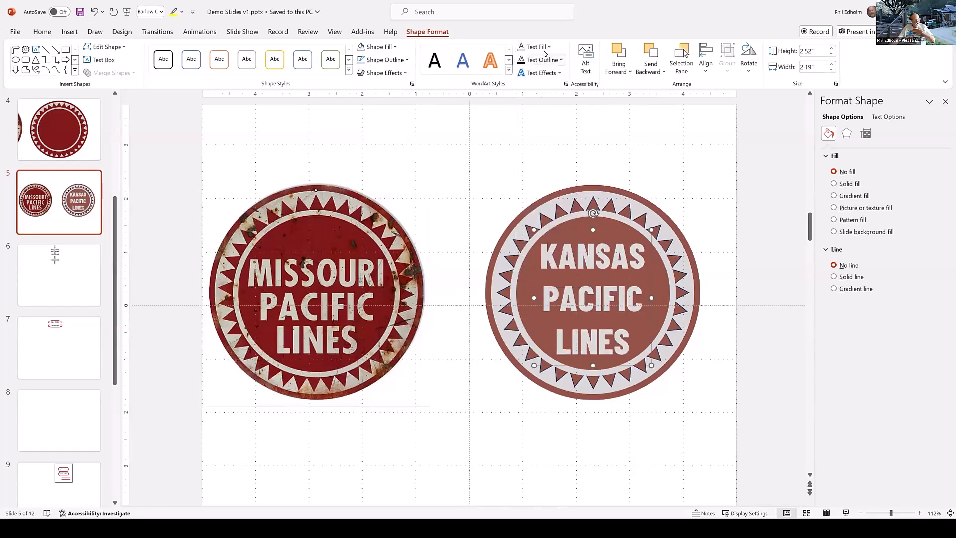
Step: Try a black outline on the lettering, set it to no outline instead, and deselect the text box
click(561, 60)
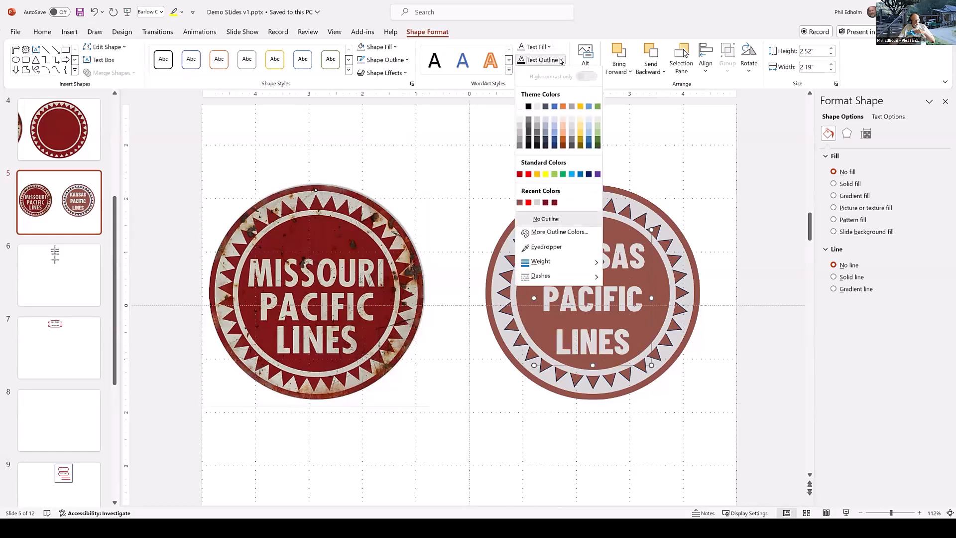
click(528, 106)
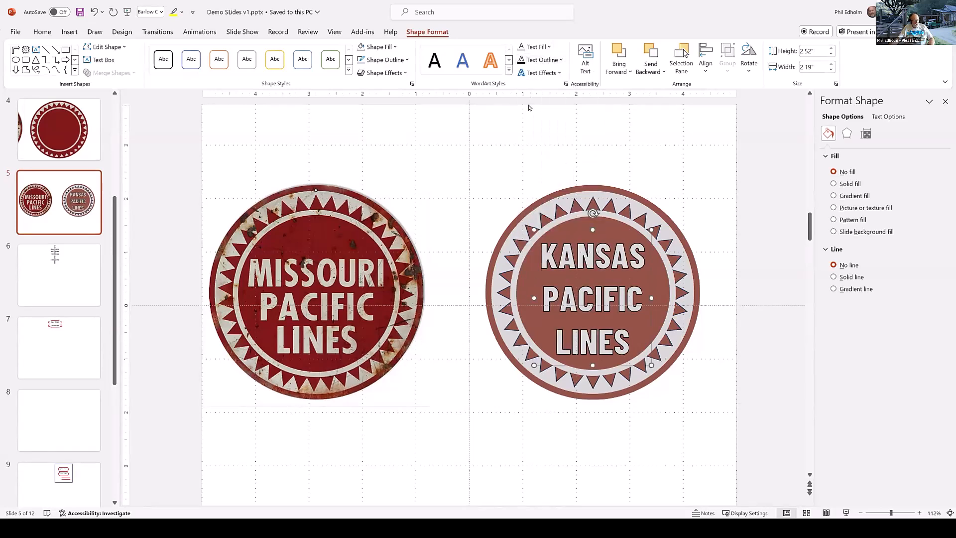
click(561, 60)
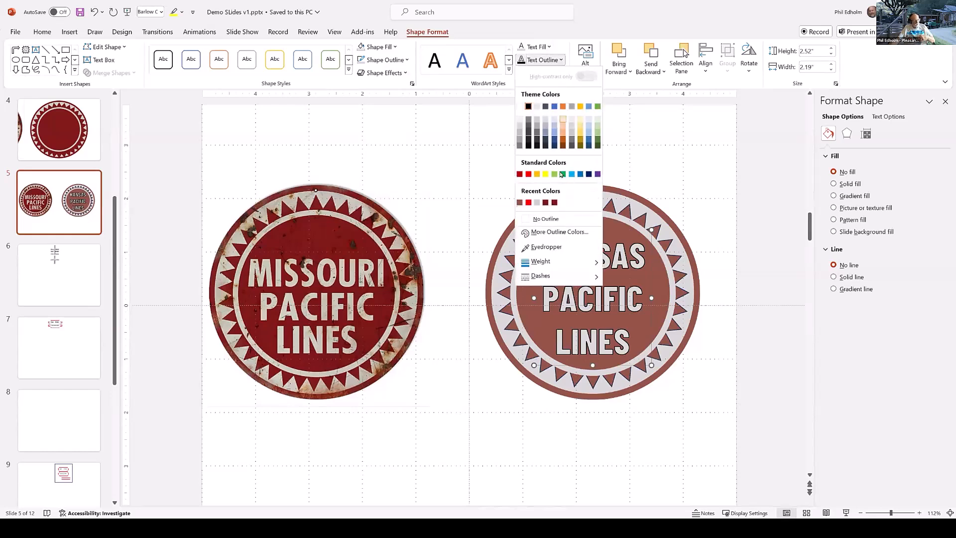
click(552, 219)
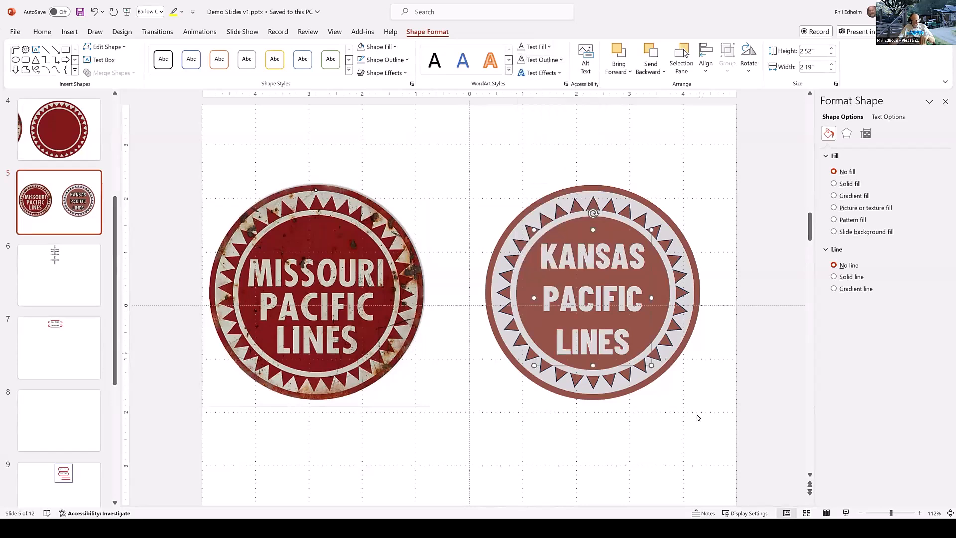
click(649, 428)
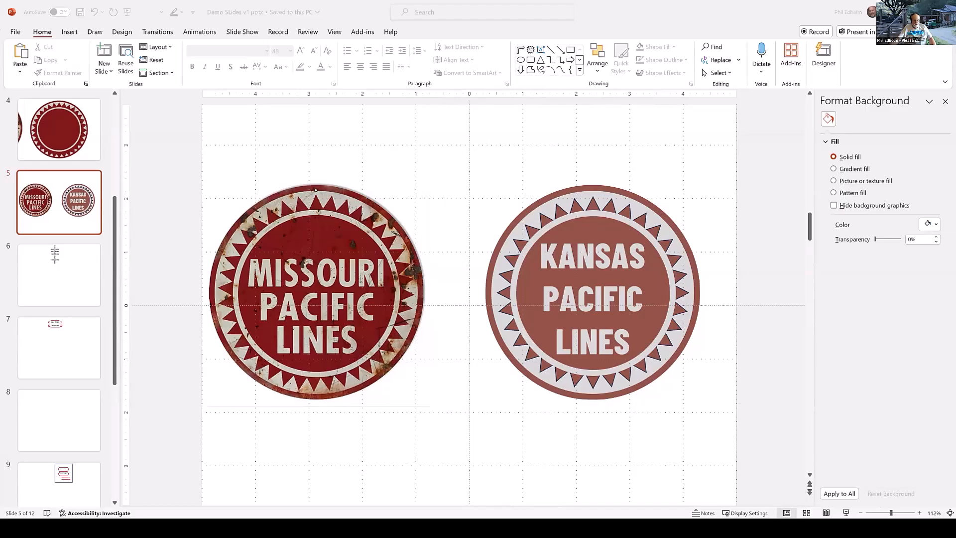
Step: Switch to the running slide show and advance to the slide about finding art on the internet
key(alt+Tab)
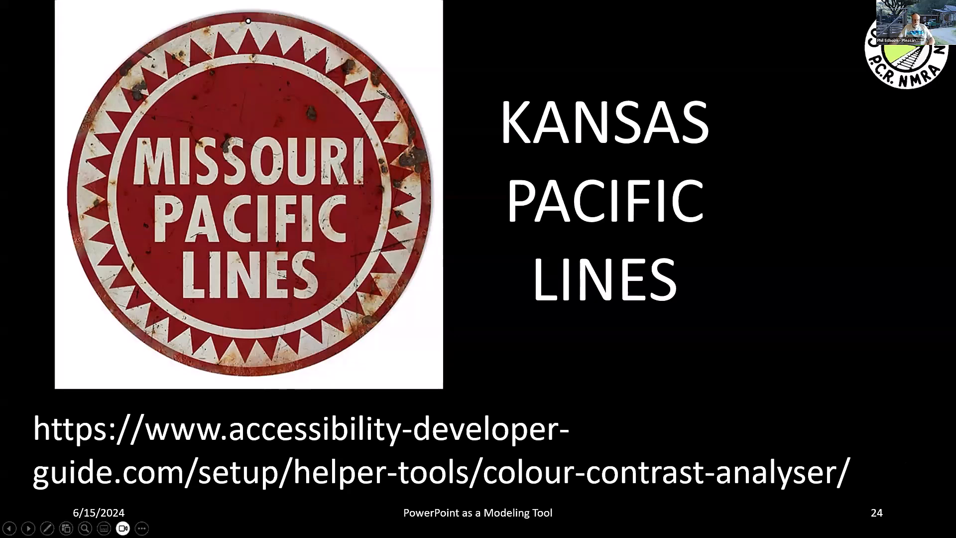
key(Right)
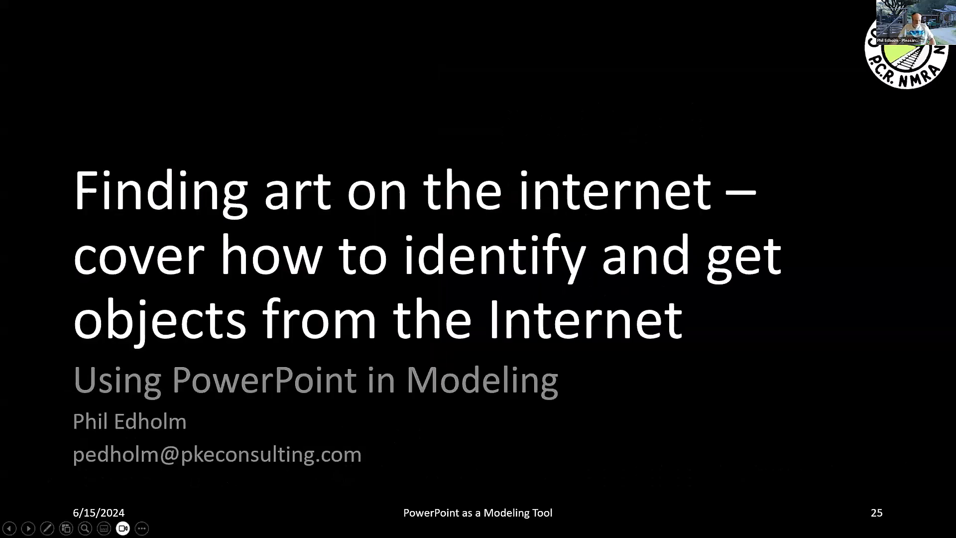
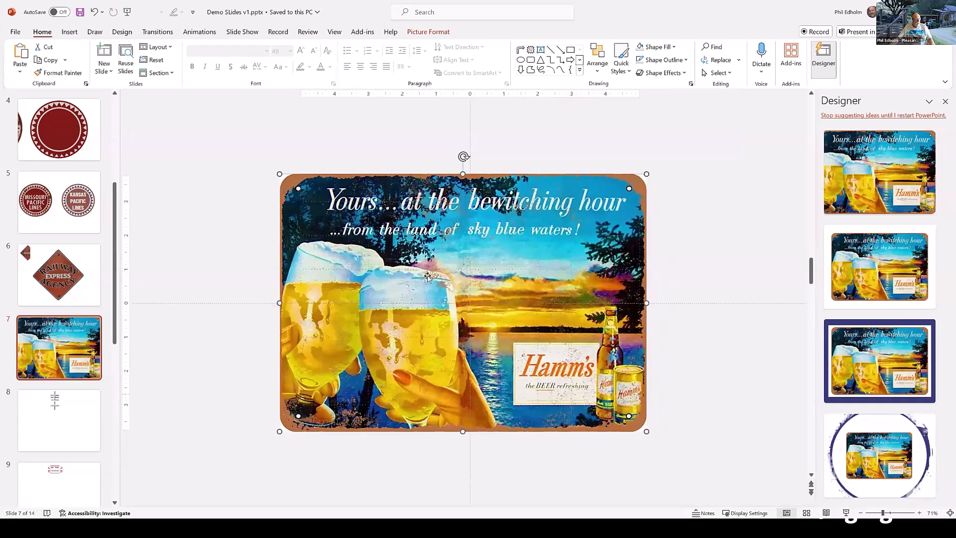
Step: Export only the current Hamm's beer sign slide as a PNG image named "Beer ad" in the OneDrive folder
click(15, 32)
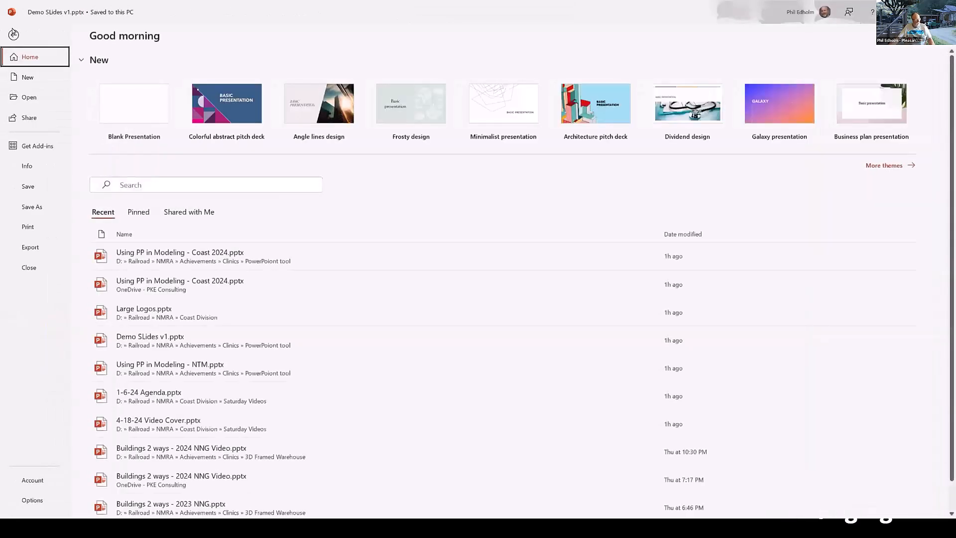
click(27, 205)
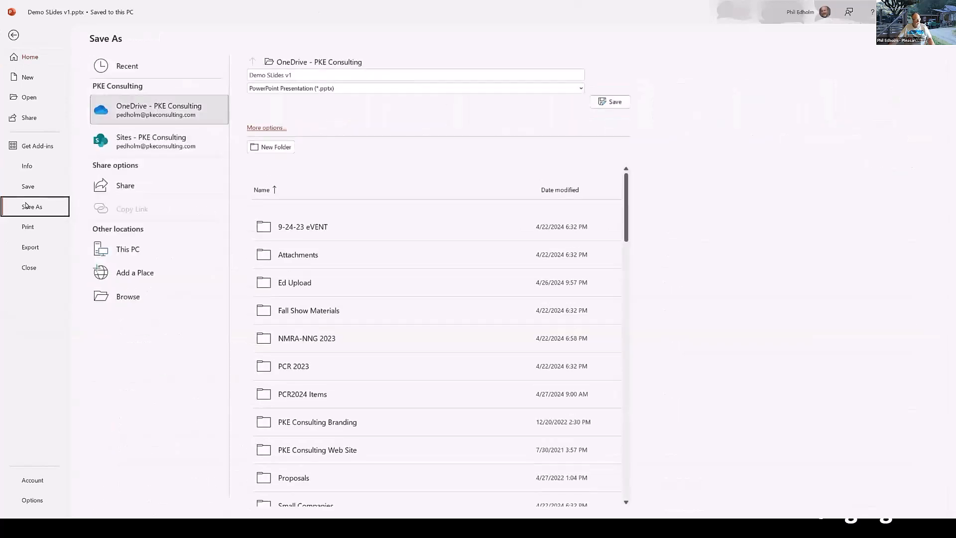
click(369, 90)
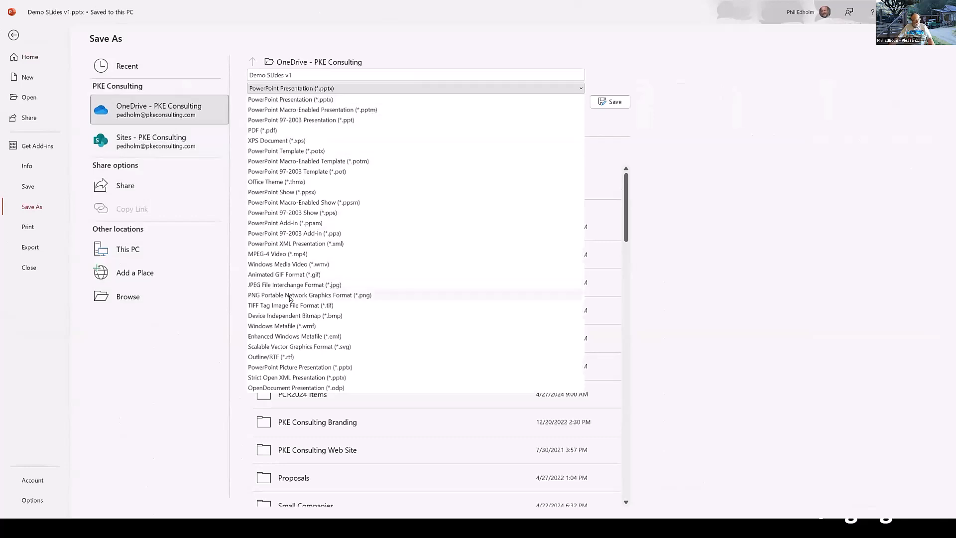
click(291, 296)
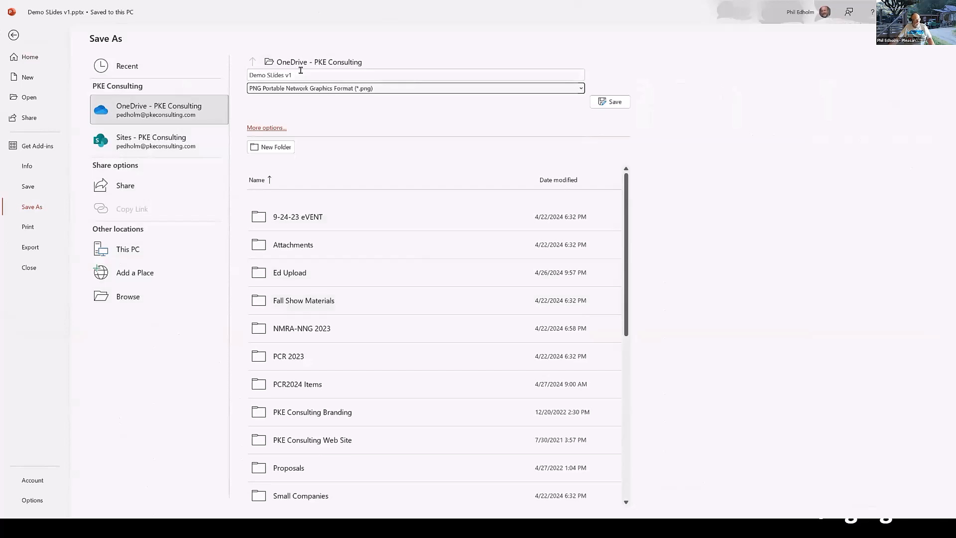
click(249, 74)
text(Be)
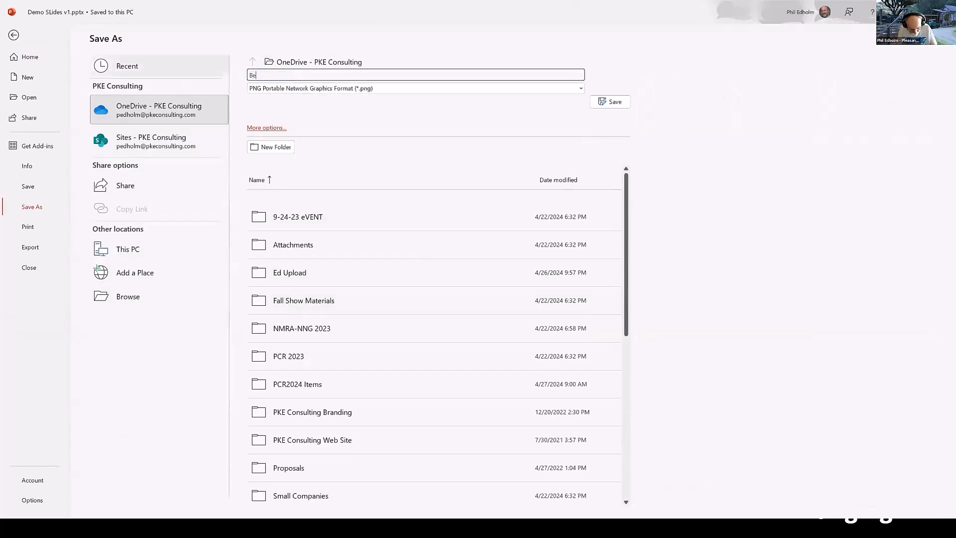
text(er ad)
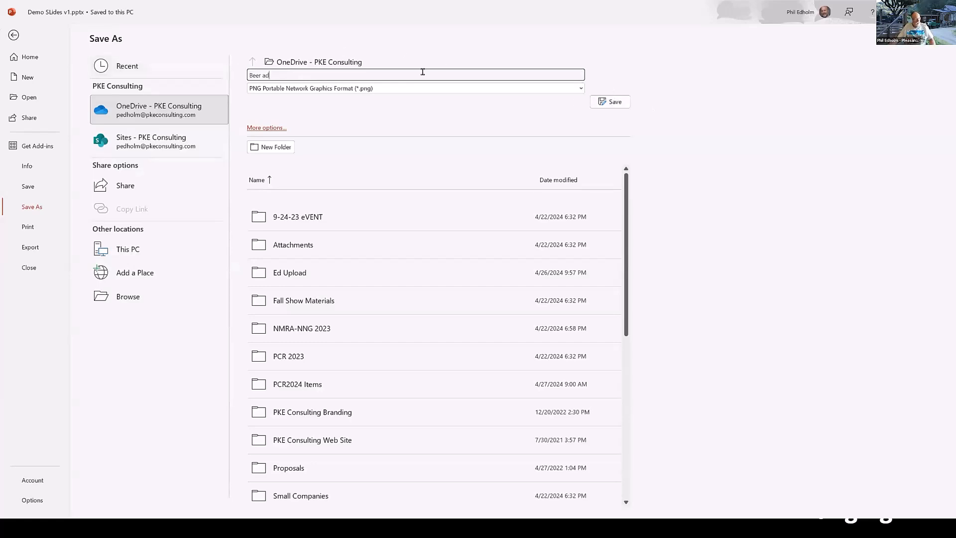
click(623, 100)
click(610, 102)
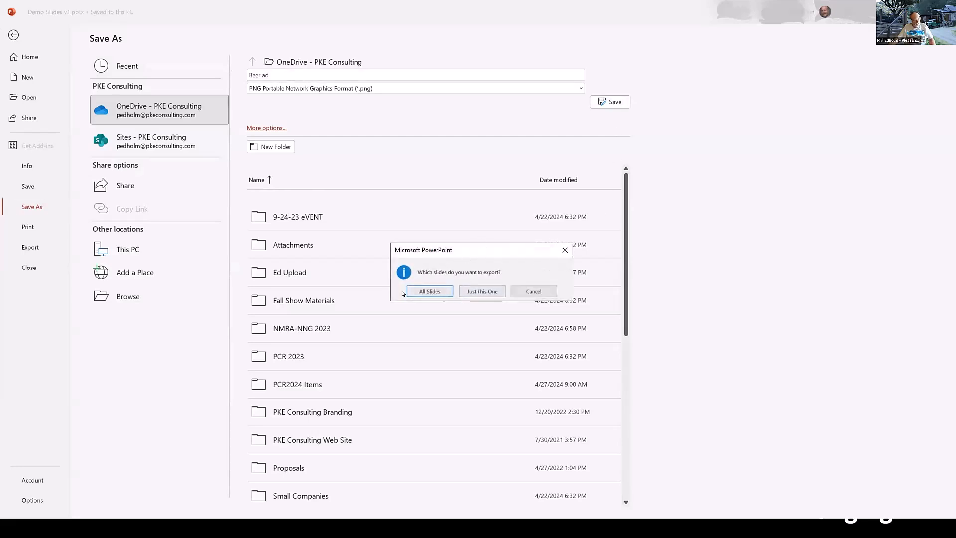
click(489, 292)
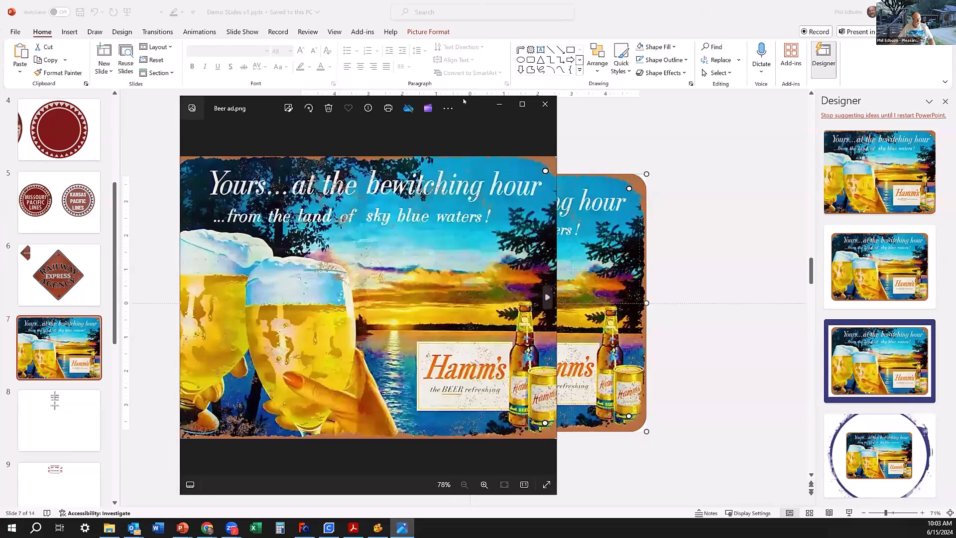
Step: Compare the exported Beer ad.png with the picture on the slide, and close the image viewer
drag(467, 99, 557, 41)
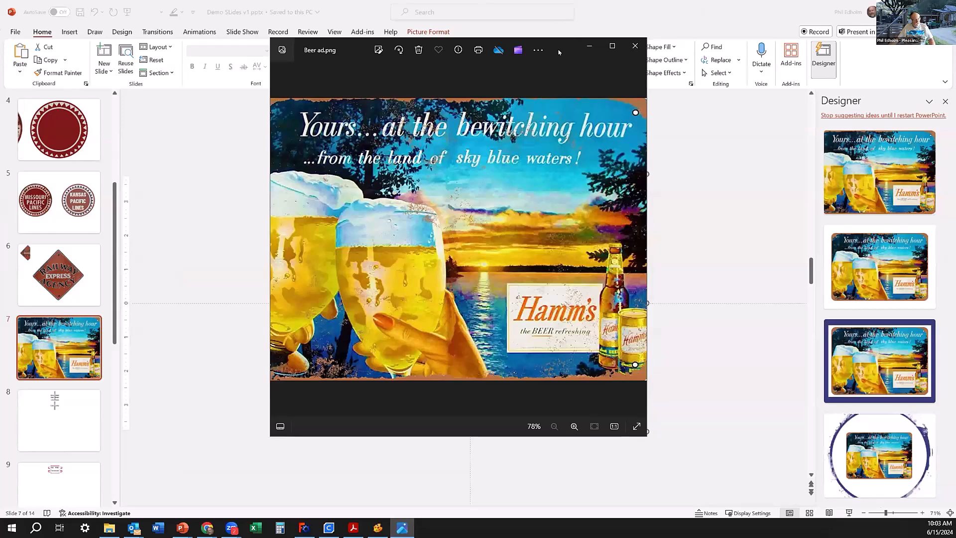
drag(559, 53, 478, 127)
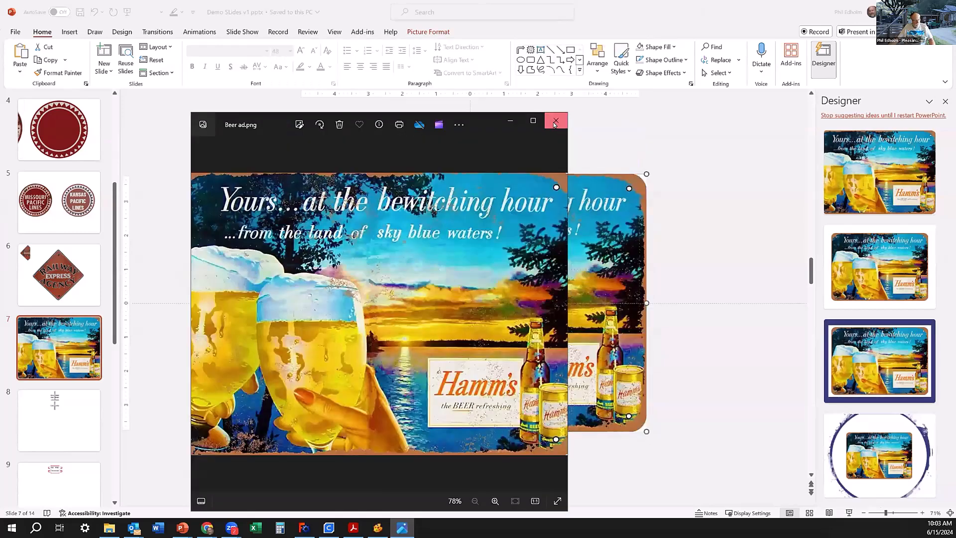
click(555, 121)
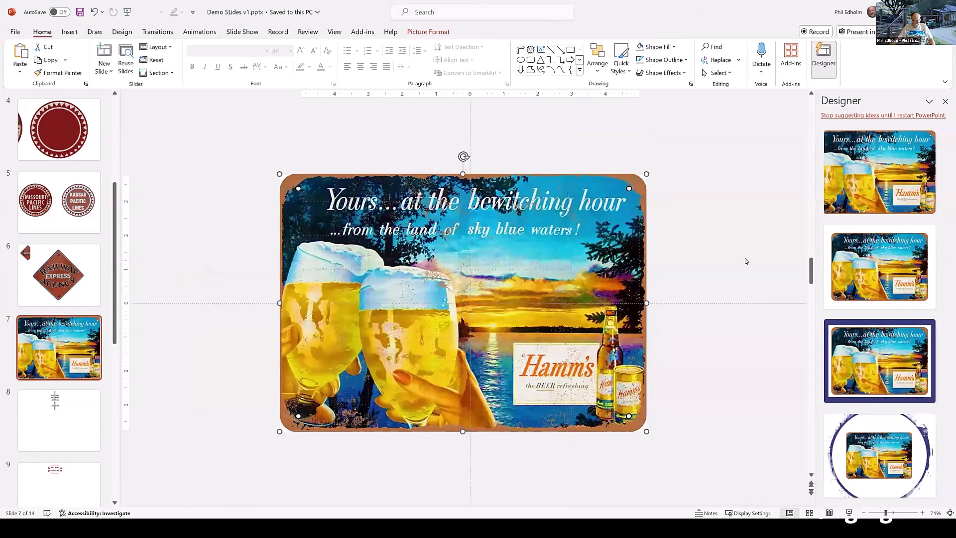
Step: Move the Hamm's picture partly off the slide and draw a 10 by 7.5 inch rectangle covering the whole slide
drag(560, 218, 404, 293)
click(545, 186)
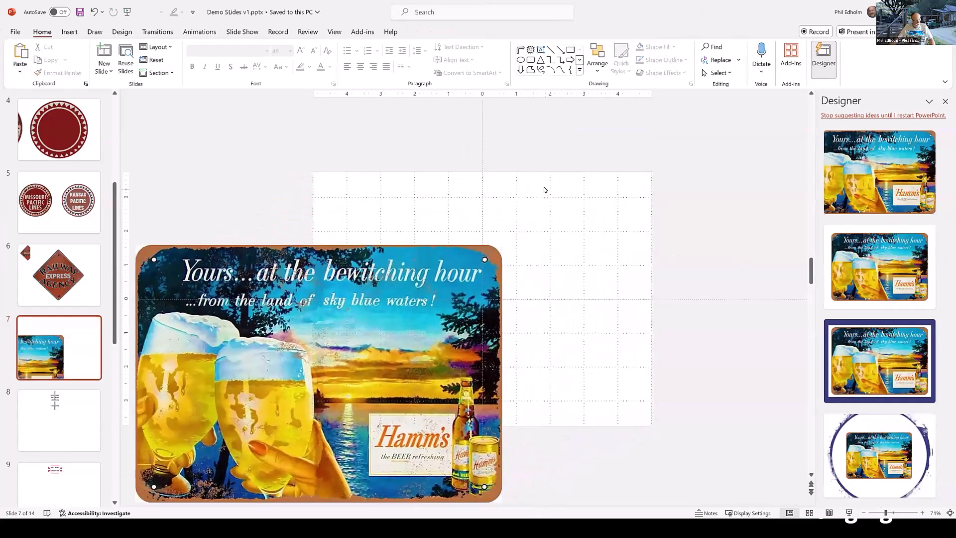
click(571, 50)
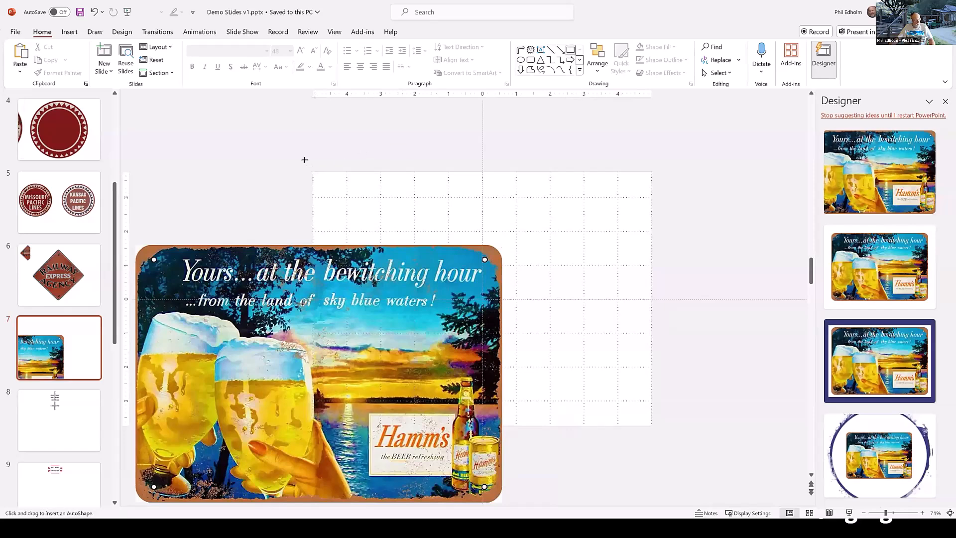
drag(315, 172, 645, 414)
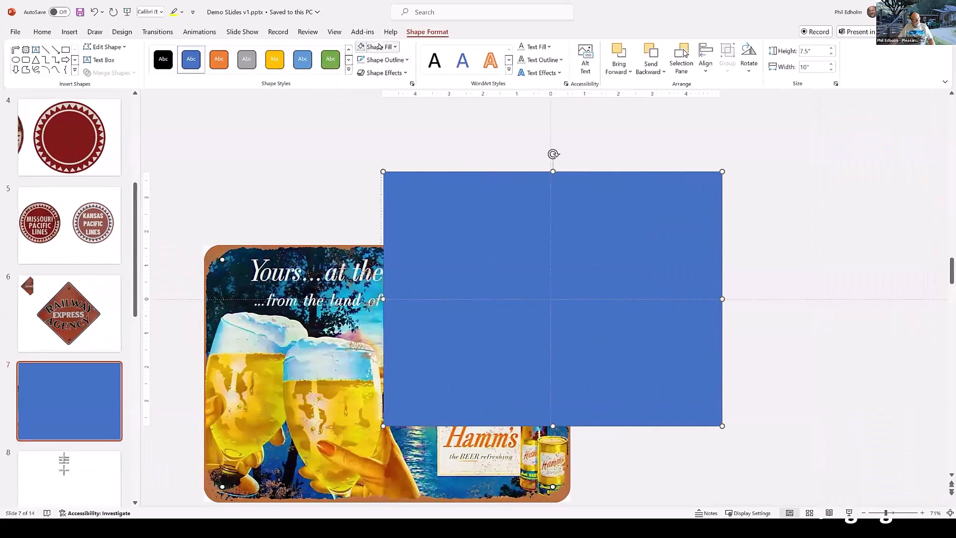
Step: Give the slide-sized rectangle no fill and a red outline from the standard colours
click(380, 47)
click(377, 206)
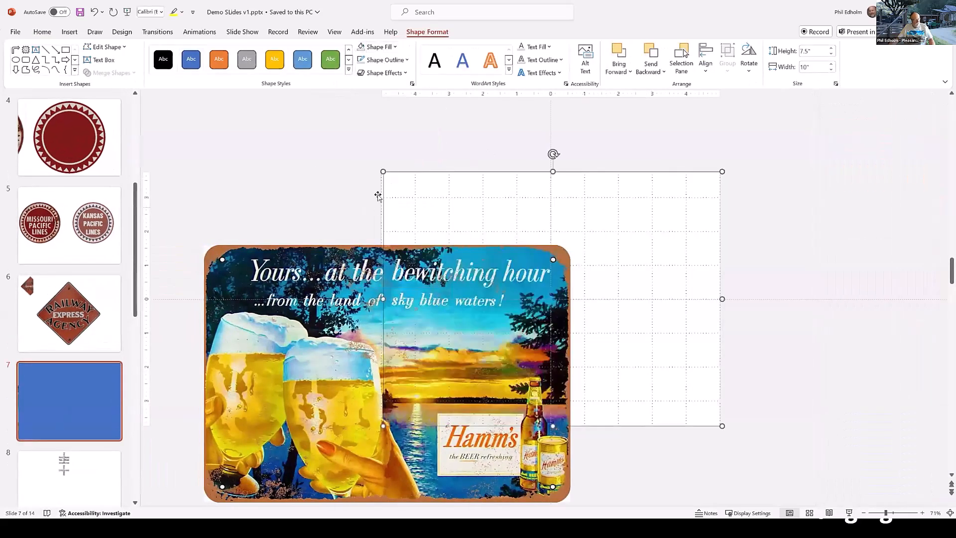
click(379, 59)
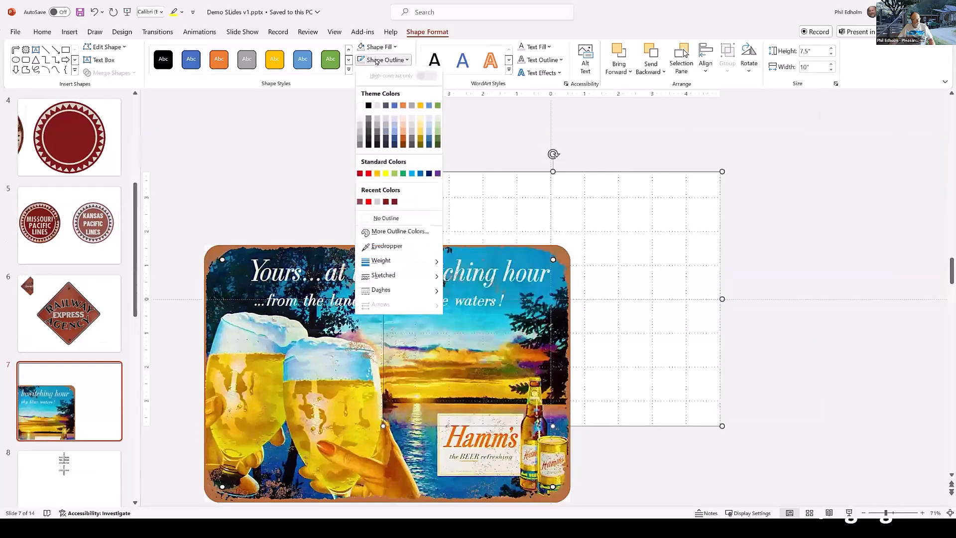
click(369, 174)
Step: Shift the Hamm's picture off the slide to check the red frame, place it back over the slide and send it to the back
drag(379, 245, 264, 390)
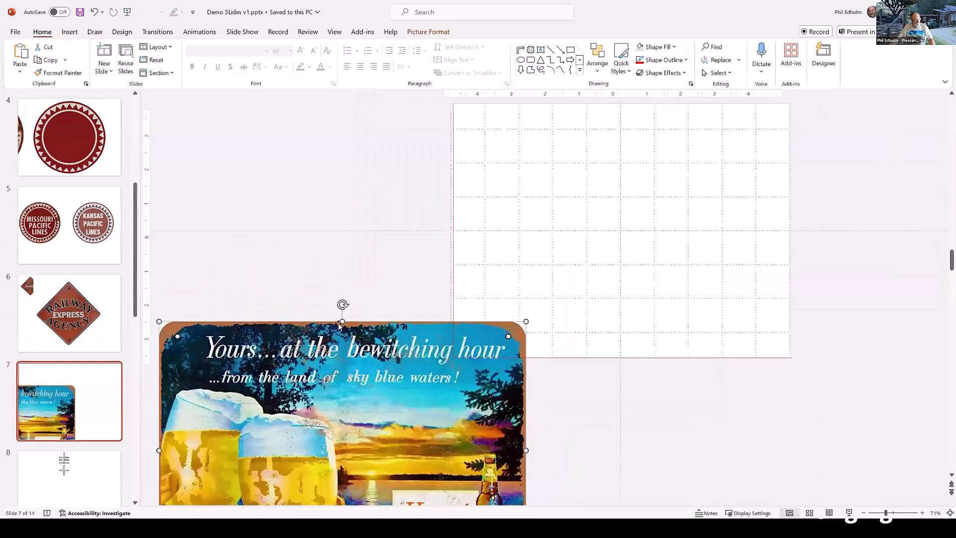
click(447, 230)
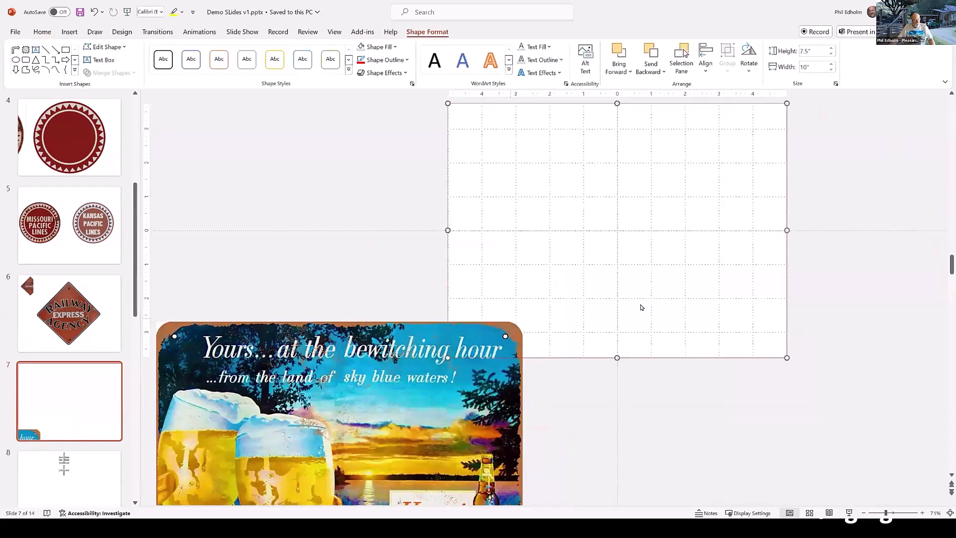
drag(374, 420, 653, 198)
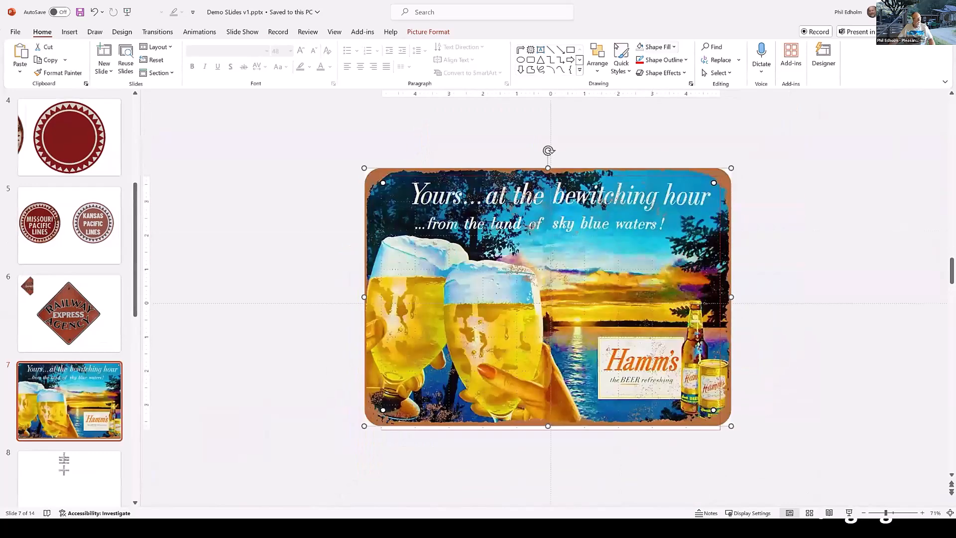
click(600, 75)
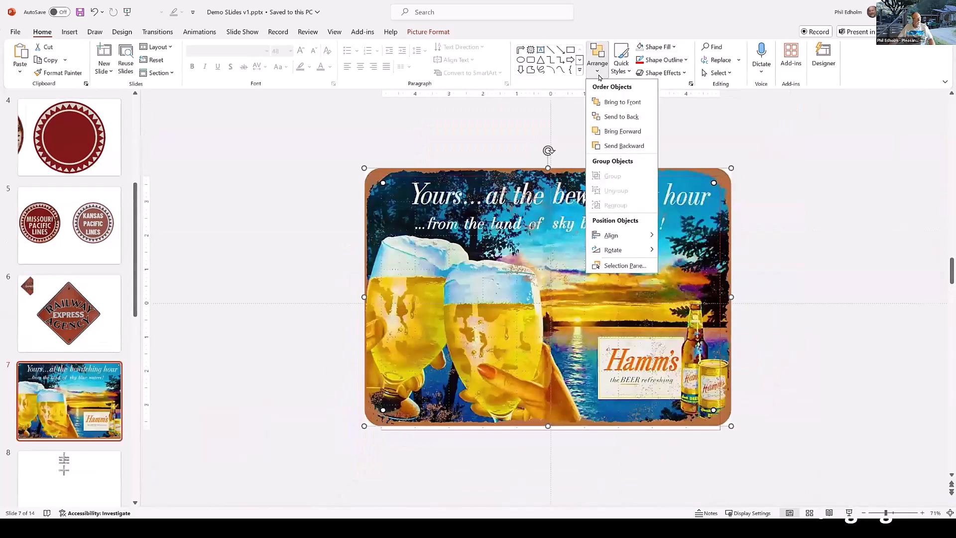
click(610, 118)
Step: Move the Hamm's picture aside, set the red rectangle's outline weight to 4½ pt, and deselect it
drag(500, 192, 440, 266)
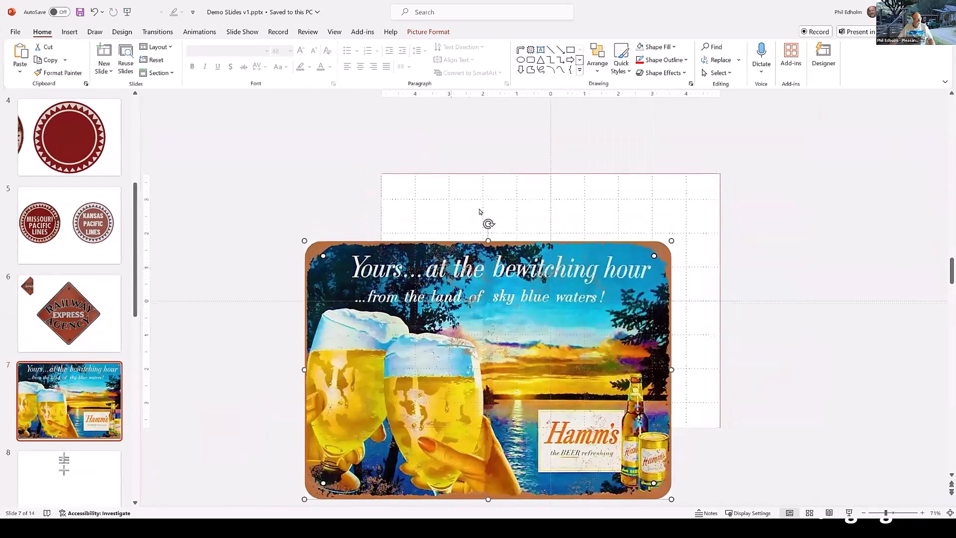
click(490, 170)
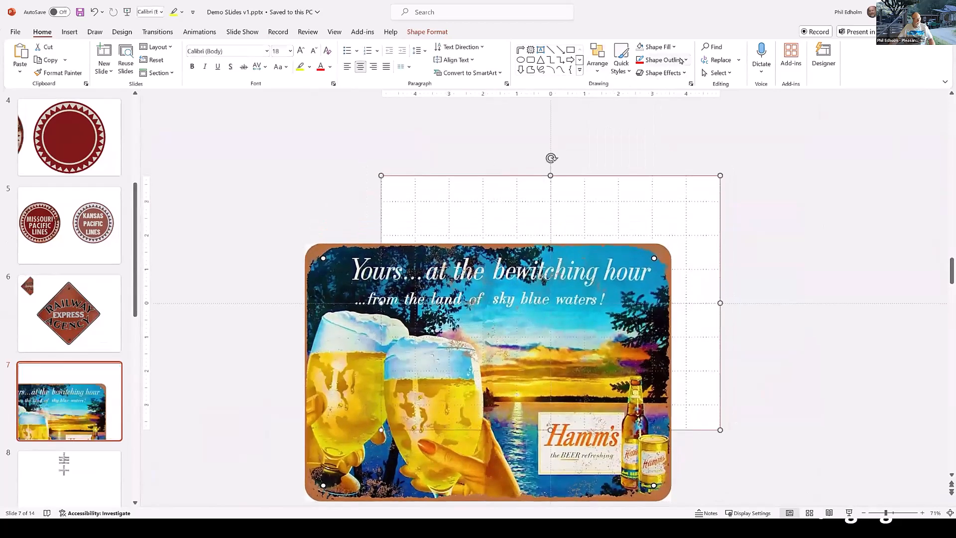
click(683, 62)
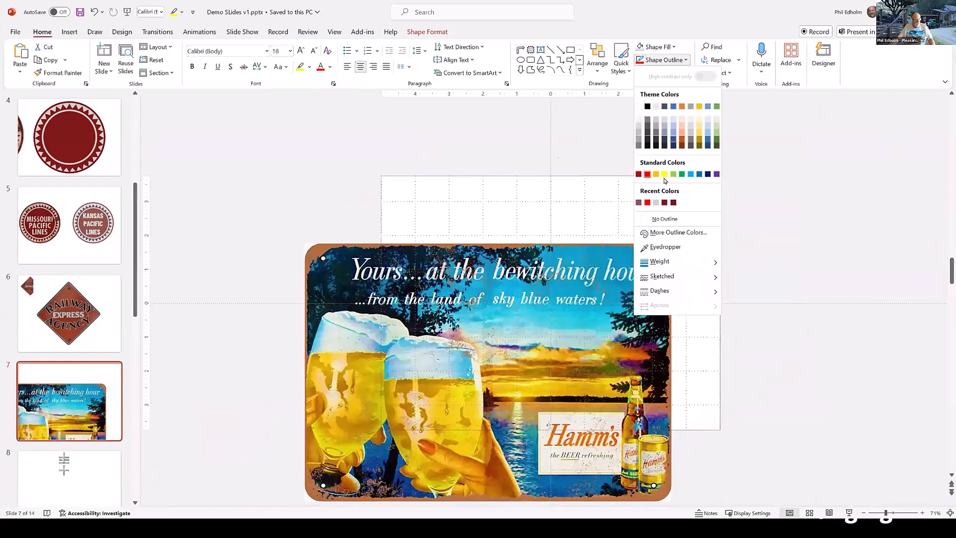
mouse_move(658, 260)
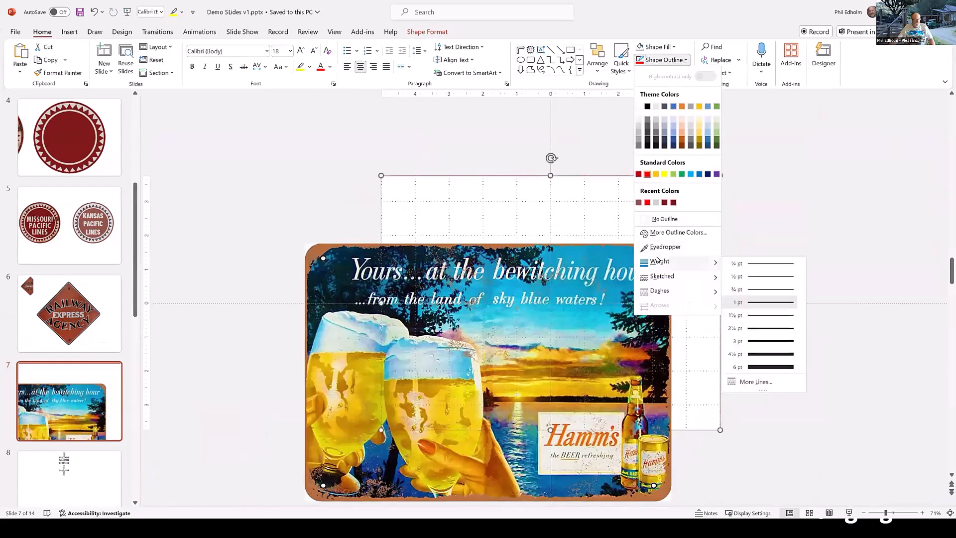
click(757, 355)
click(815, 330)
Step: Reposition the Hamm's picture over the slide and enlarge it so its brown border extends past the red frame on all sides
drag(588, 339, 626, 264)
drag(709, 420, 740, 438)
click(817, 445)
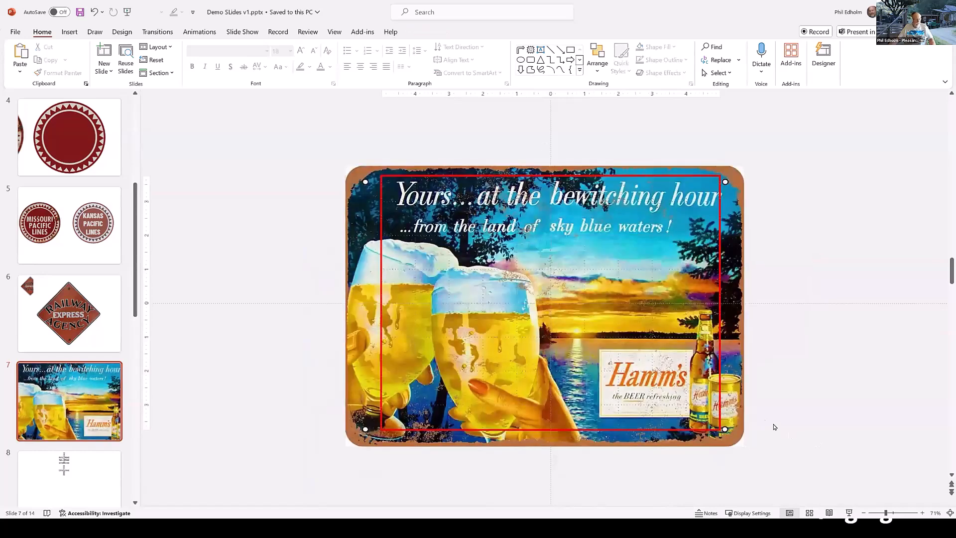
Step: Delete the red rectangle framing the slide area, keeping the Hamm's picture
click(716, 319)
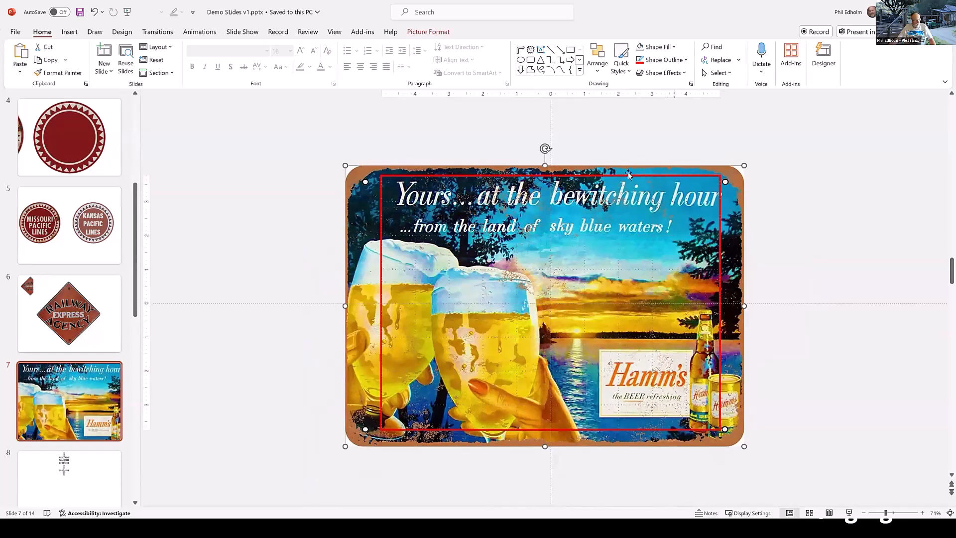
click(375, 207)
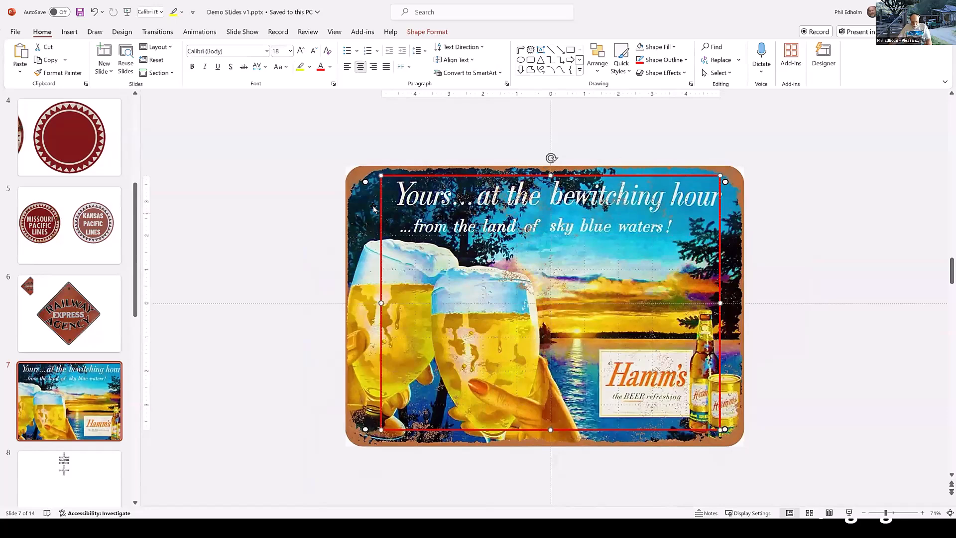
key(Delete)
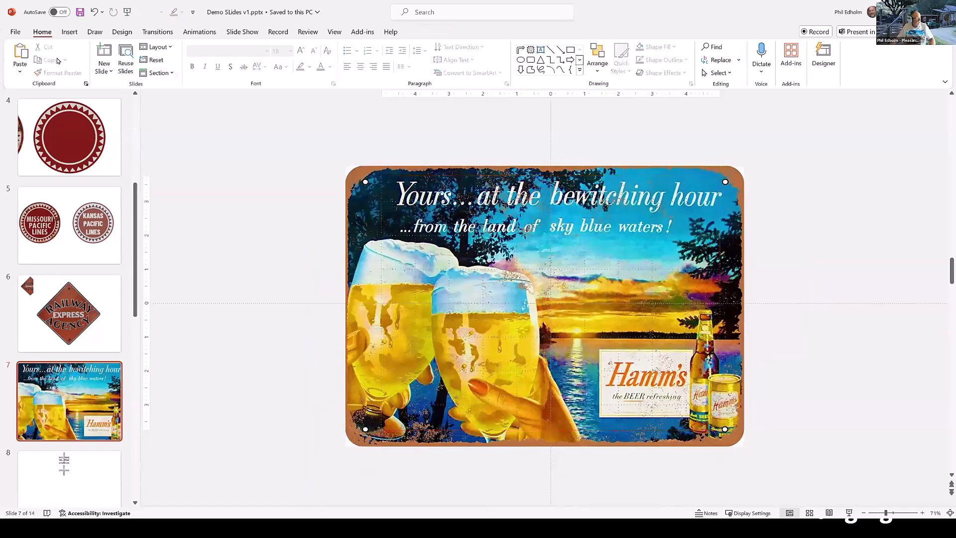
Step: Export only the current slide as a PNG image under the name "Demo SLides v1" and view the exported image
click(15, 31)
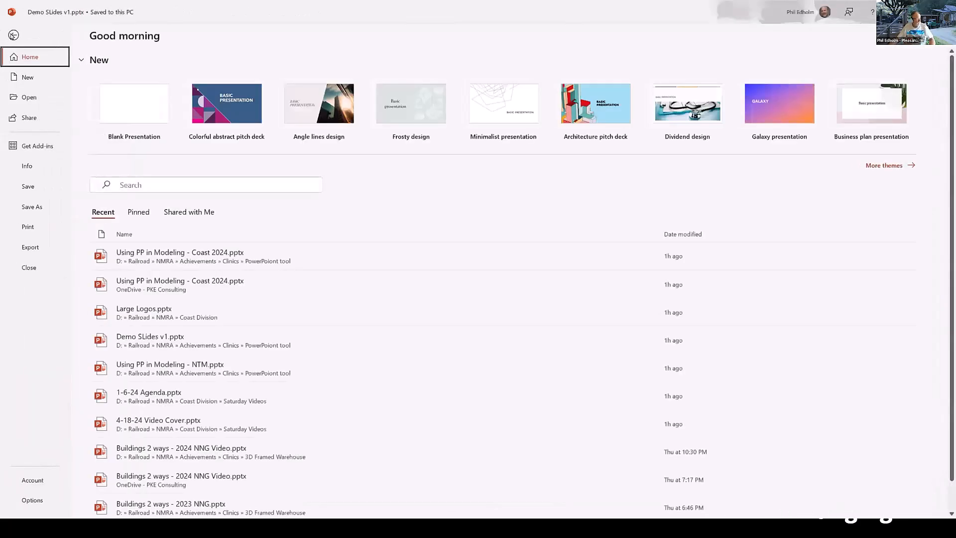
click(28, 206)
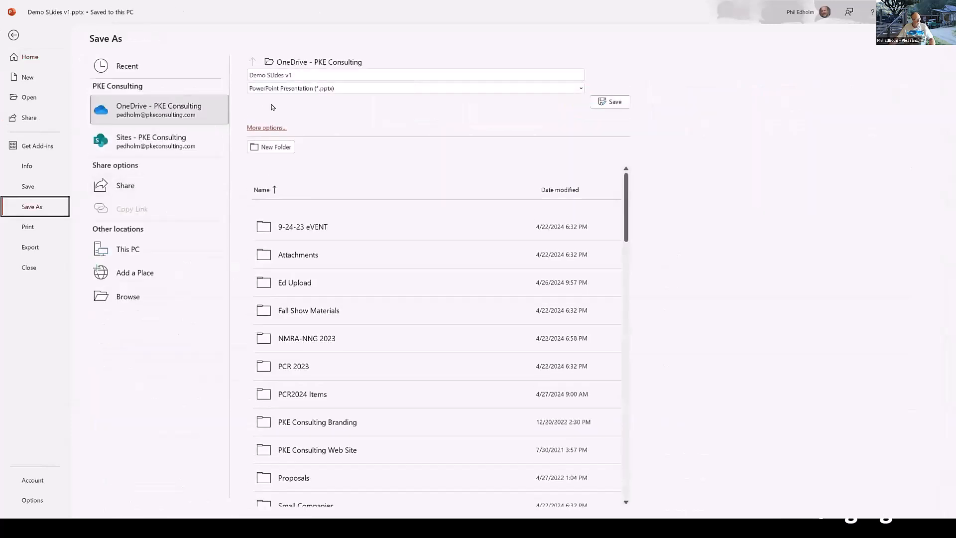
click(298, 90)
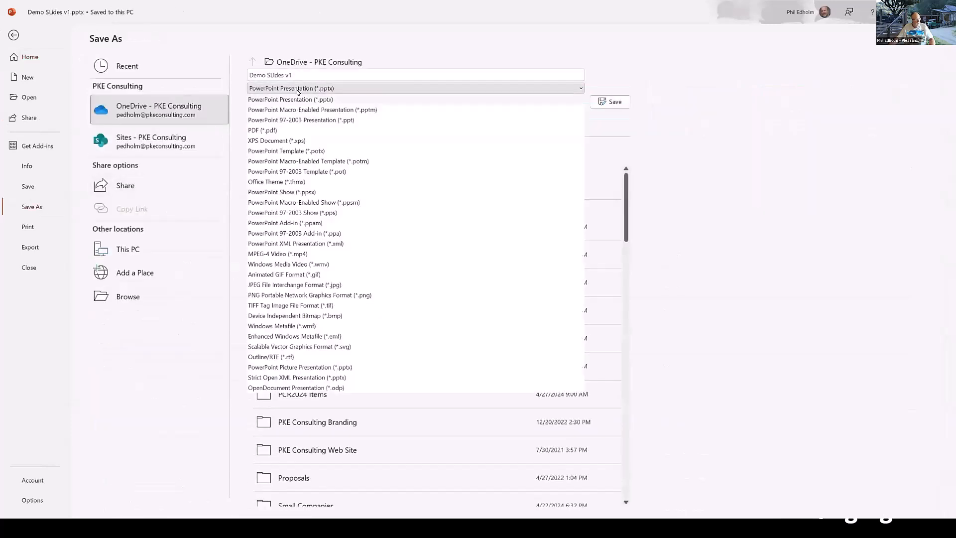
click(268, 296)
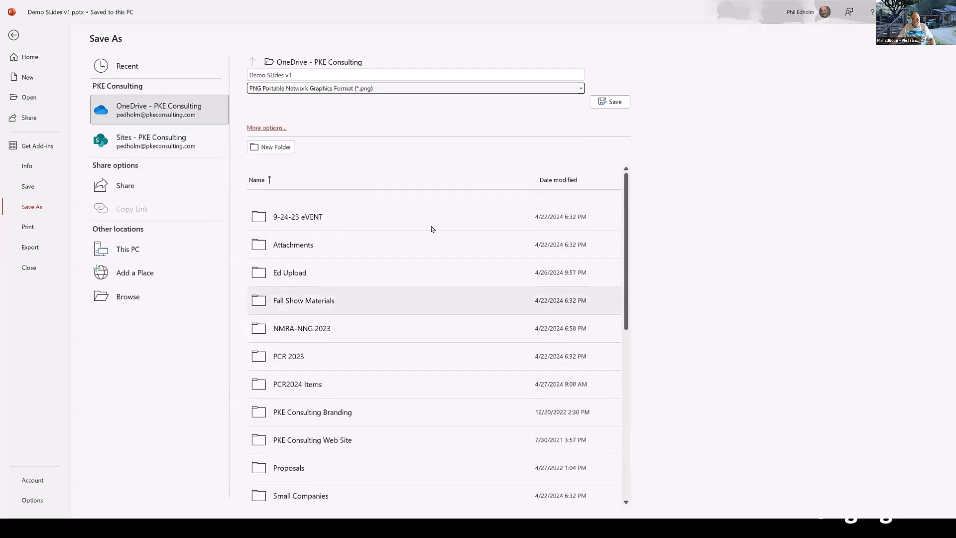
click(614, 103)
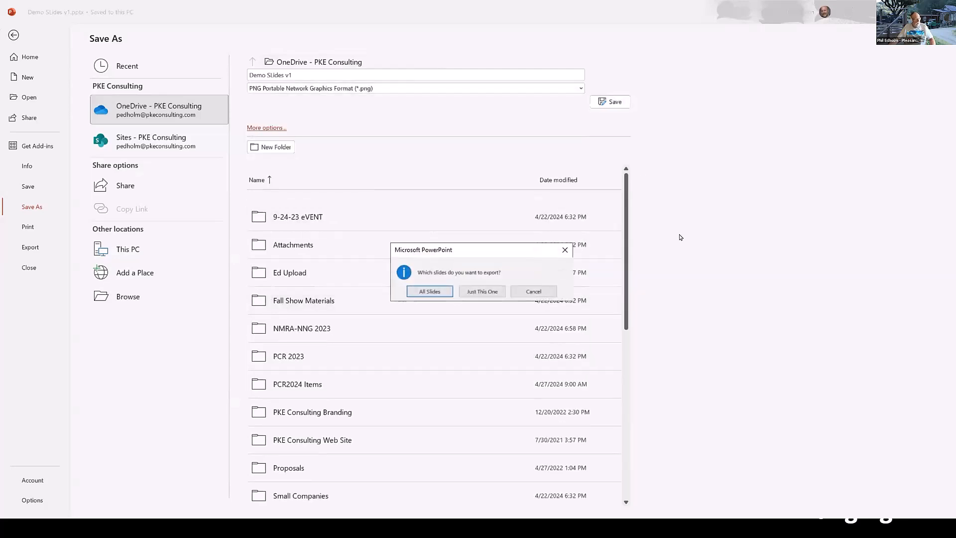
click(488, 292)
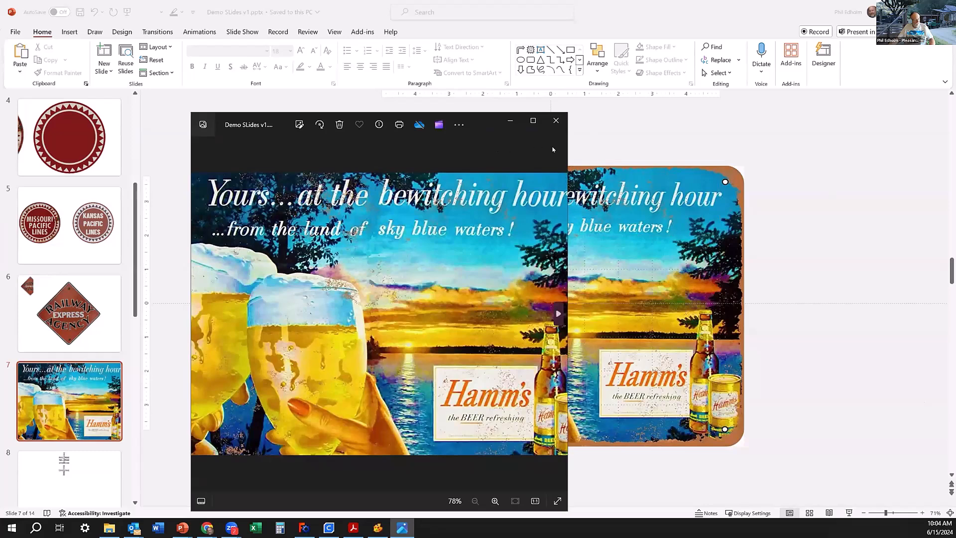
key(Right)
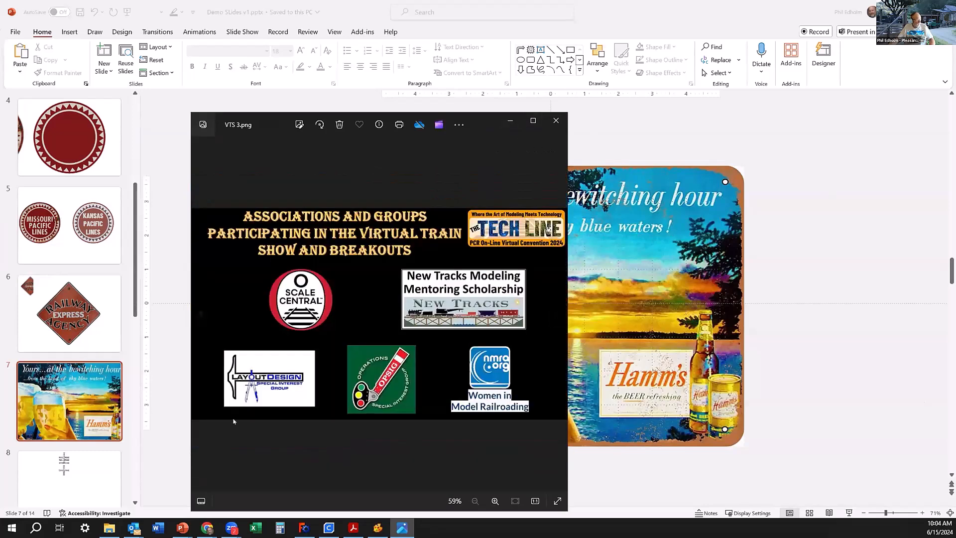
Step: Close the VTS 3.png preview, reposition the exported Hamm's image preview for viewing, and close it as well
click(556, 121)
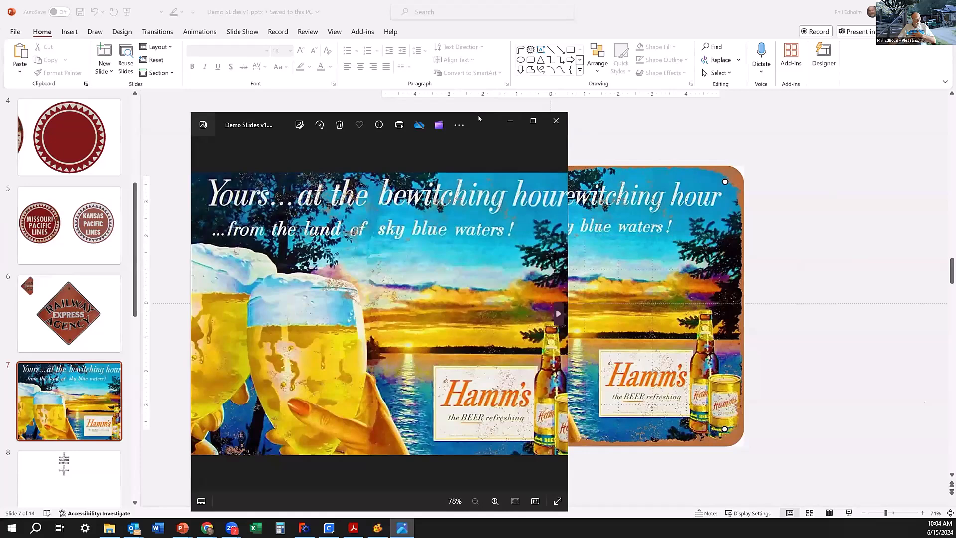
drag(486, 123, 536, 44)
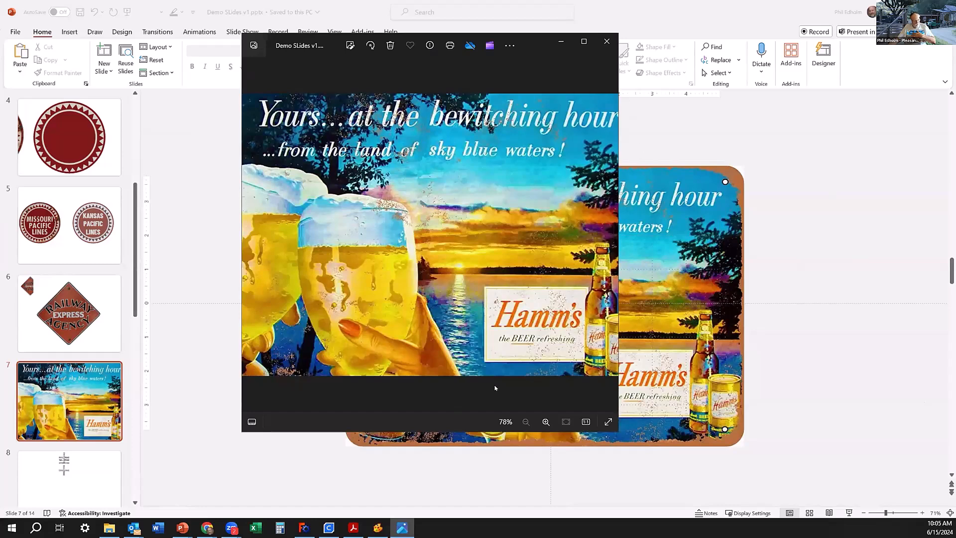
click(606, 41)
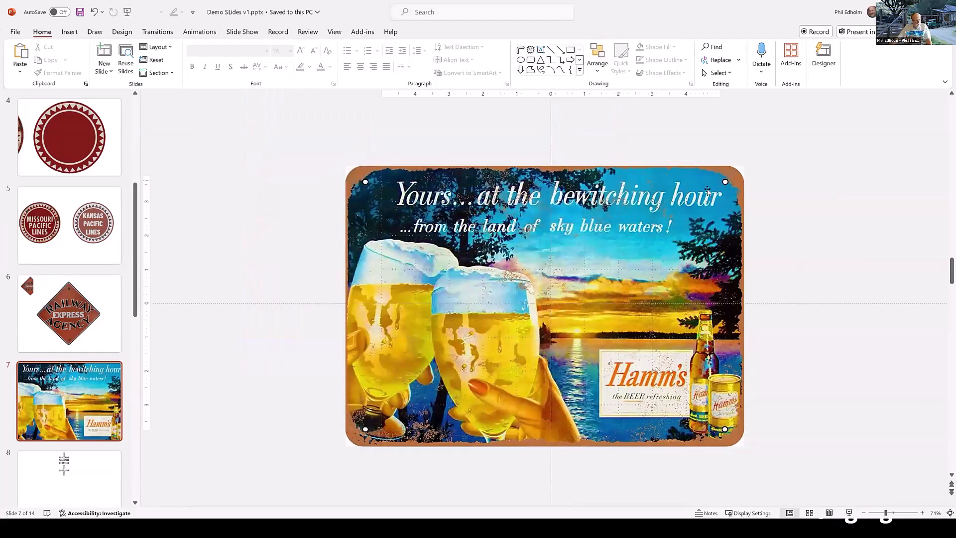
Step: Shrink the Hamm's picture so it fits inside the slide, reposition it near the slide's centre, and deselect it
click(729, 174)
click(767, 180)
click(714, 177)
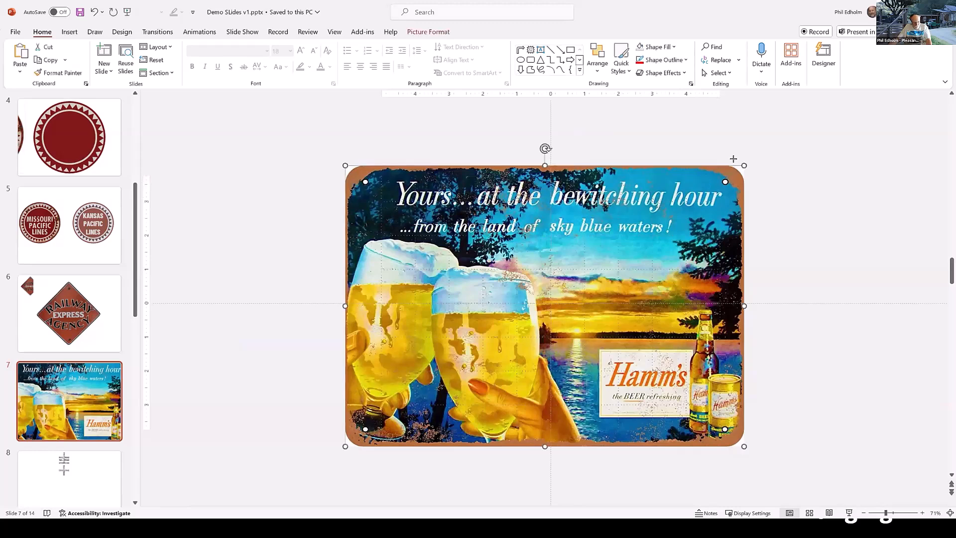
drag(744, 166, 613, 258)
drag(550, 340, 627, 275)
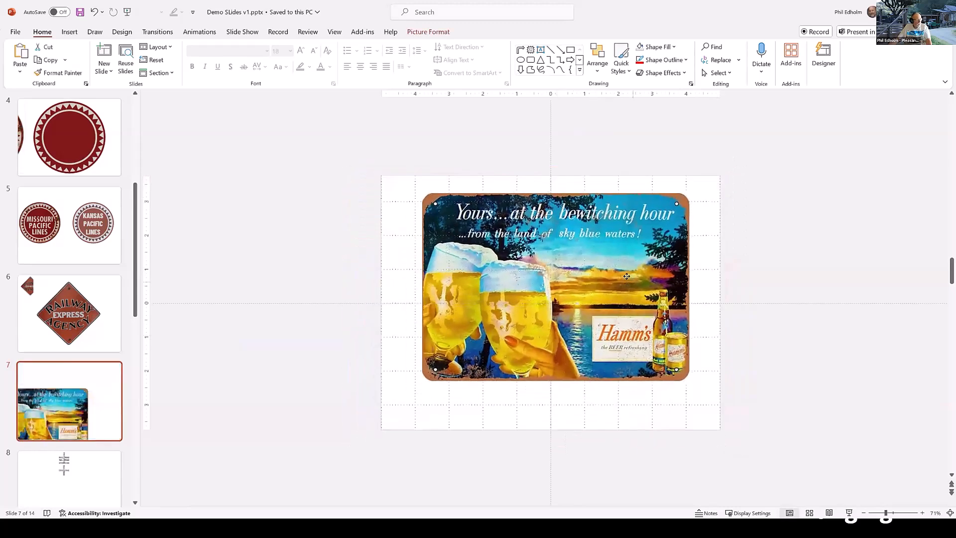
click(826, 380)
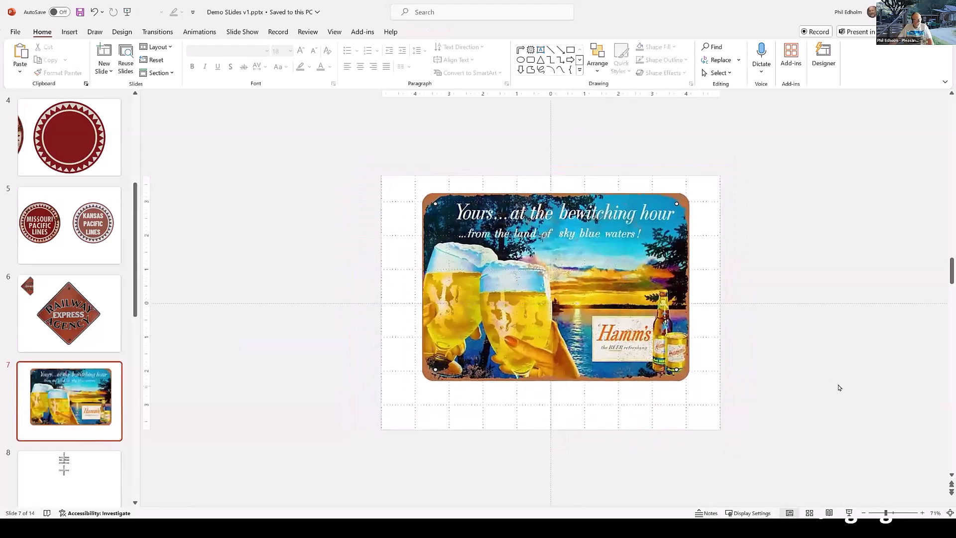
Step: Bring up the Save as Picture dialog for the Hamm's picture and dismiss it without saving
right_click(541, 275)
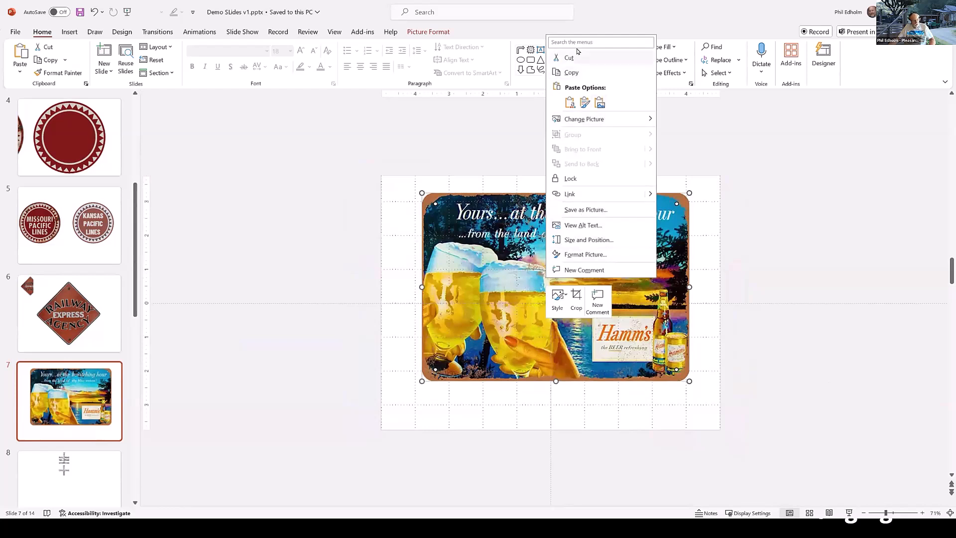
click(584, 210)
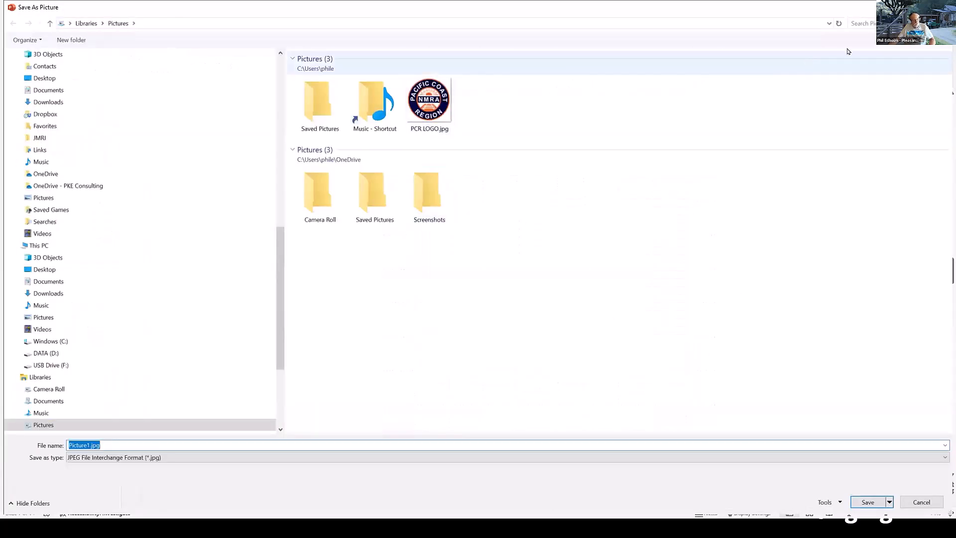
click(941, 8)
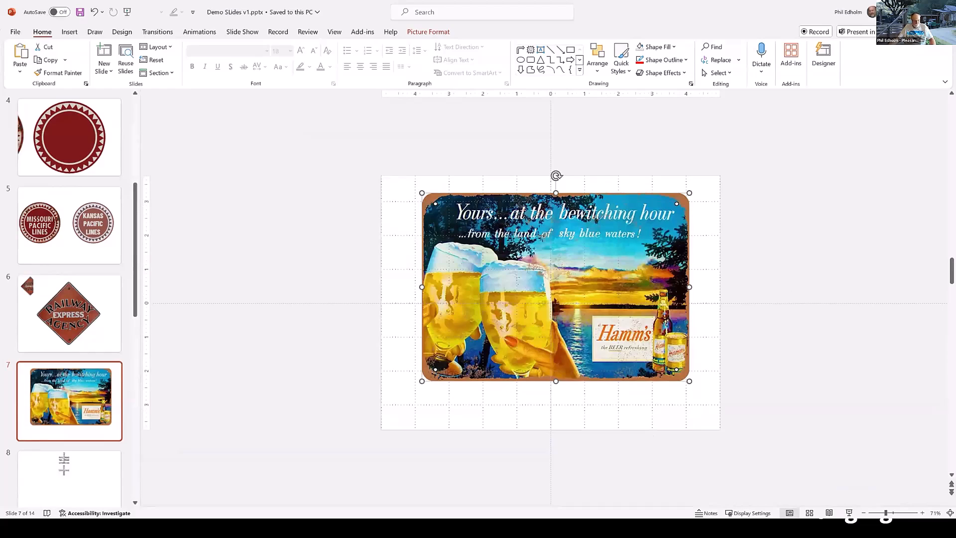
Step: Switch to the clinic slide show and advance through the slides on printing hard signs with photo print services
key(alt+Tab)
key(Right)
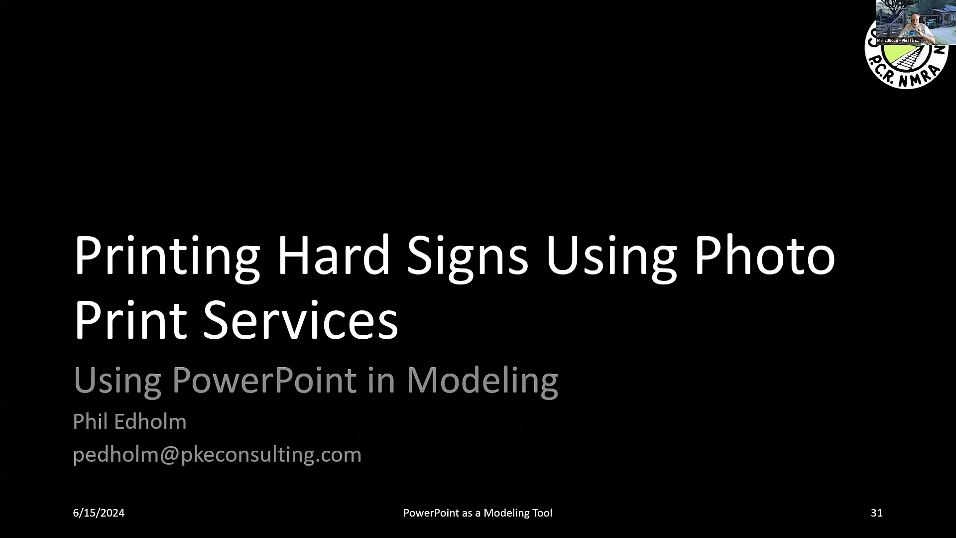
key(Right)
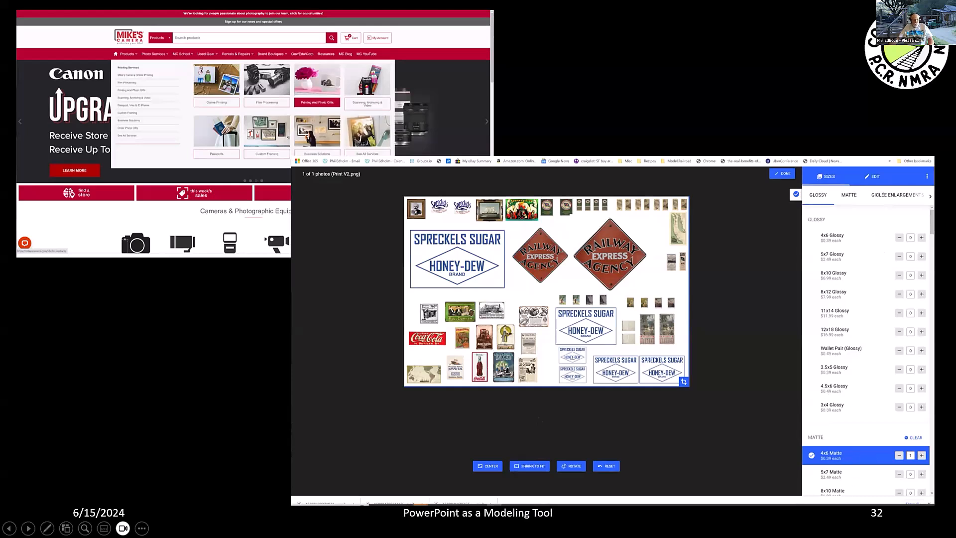
key(Right)
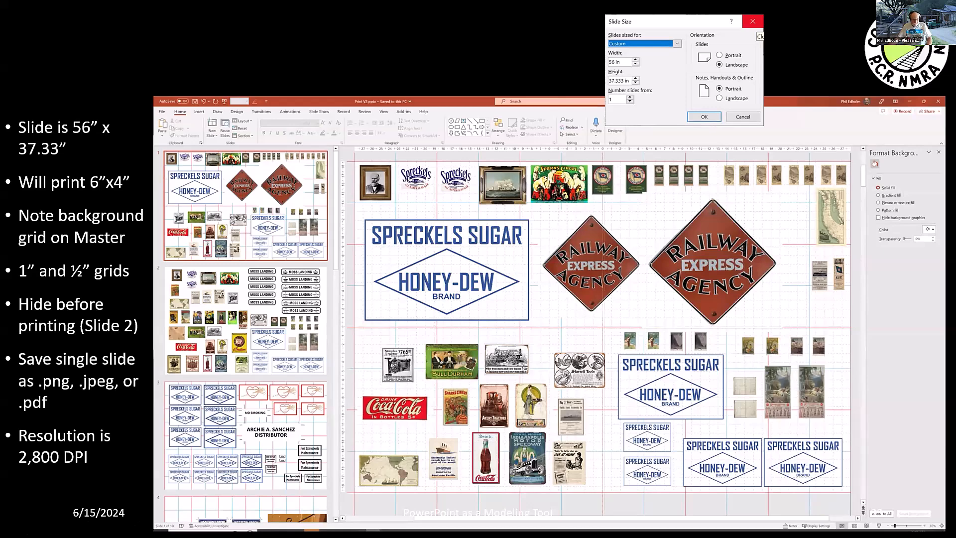
Step: Switch back to the Demo SLides v1 presentation and create a new blank presentation from there
key(alt+Tab)
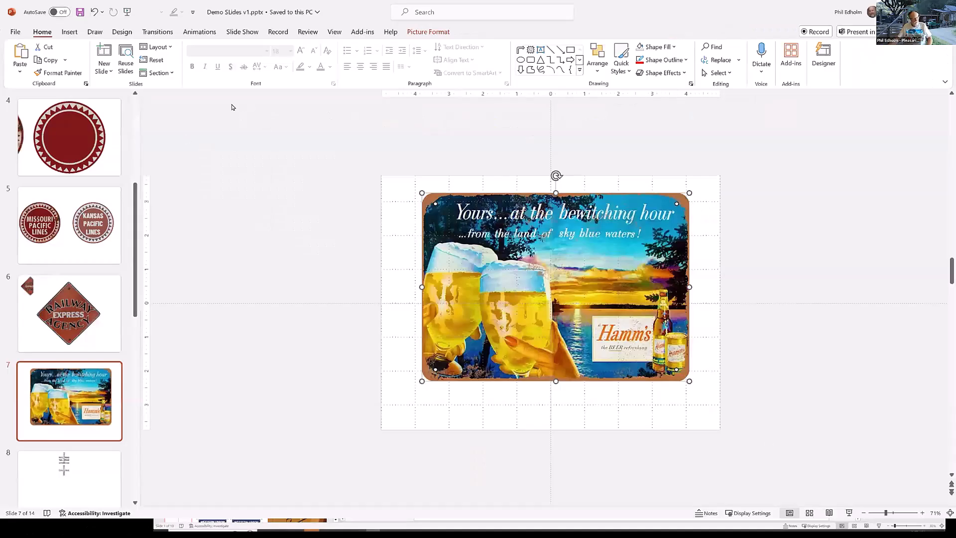
click(16, 31)
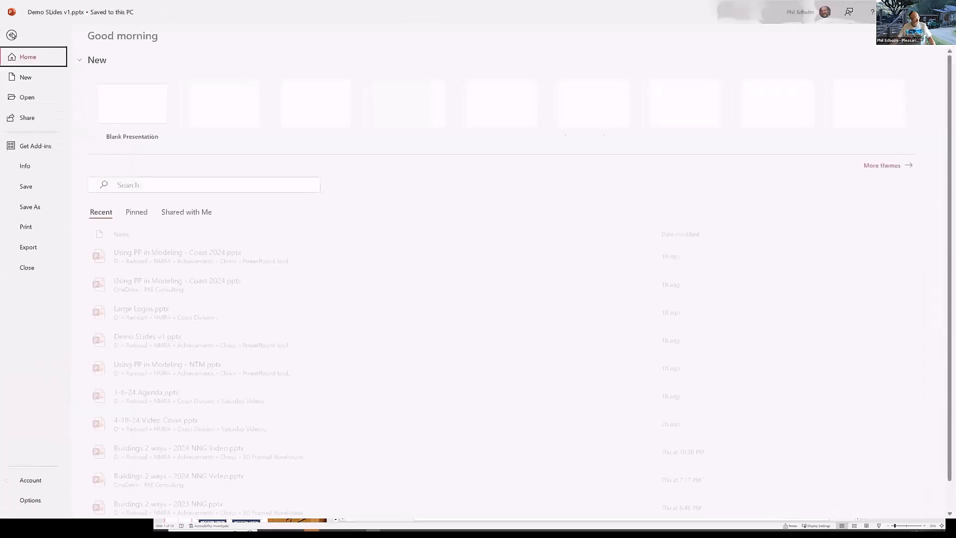
click(27, 77)
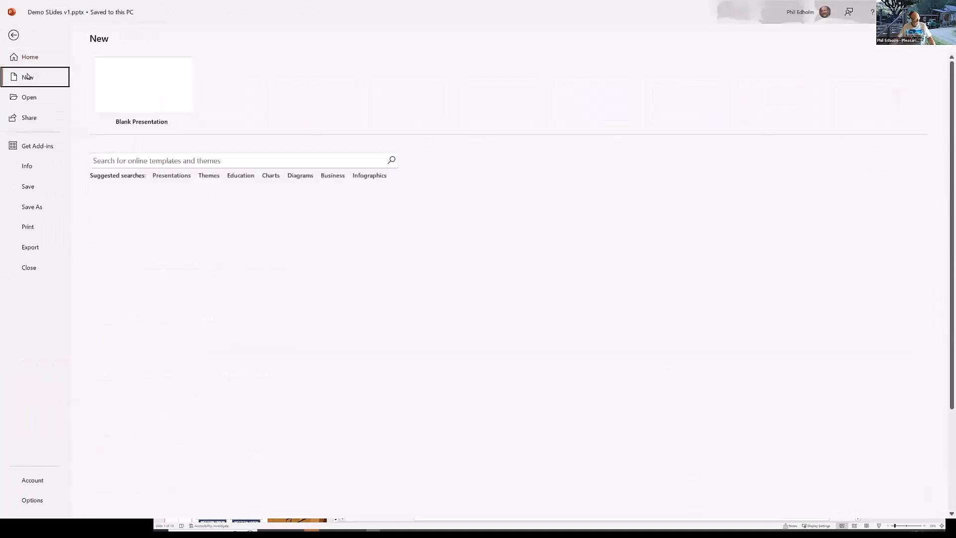
click(152, 93)
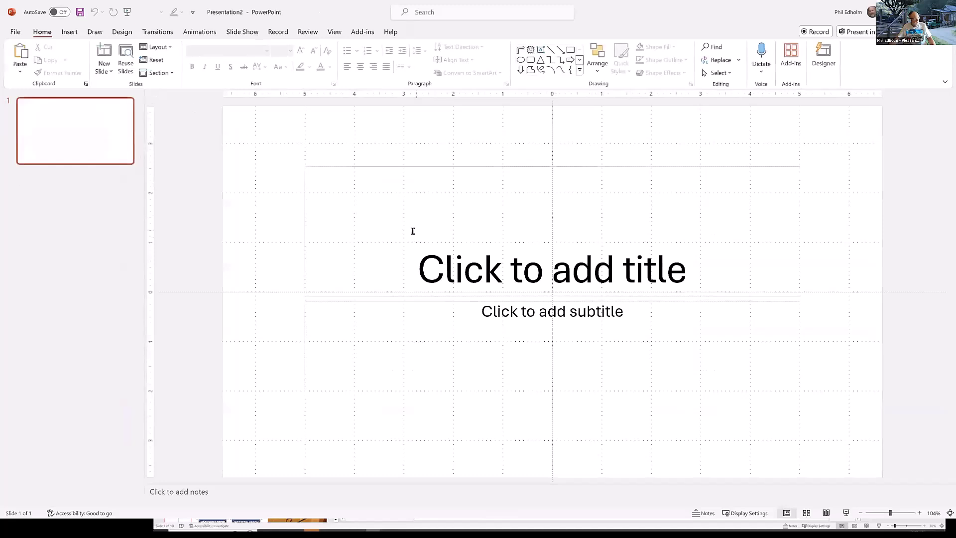
Step: Set a custom slide size of 24 in wide by 16 in high for the blank presentation
click(121, 33)
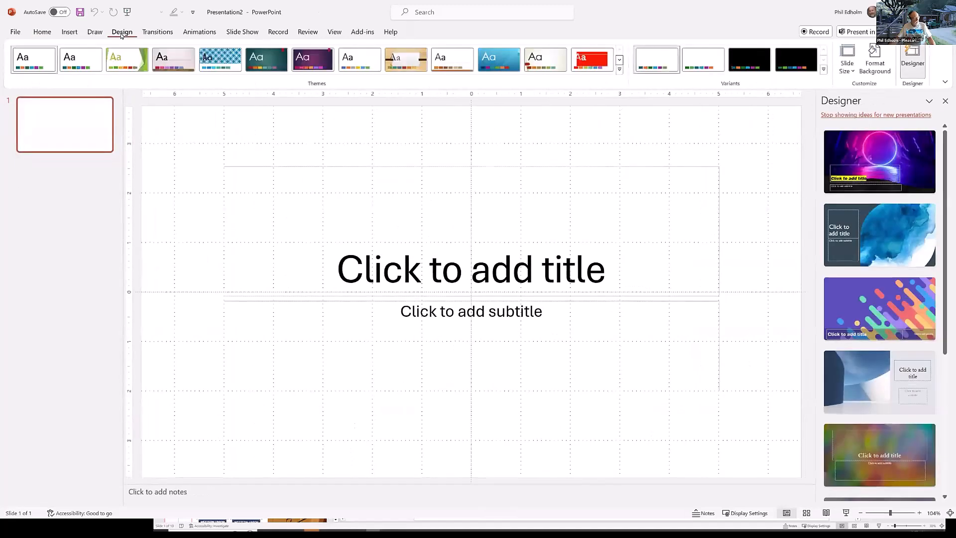
click(848, 70)
click(867, 137)
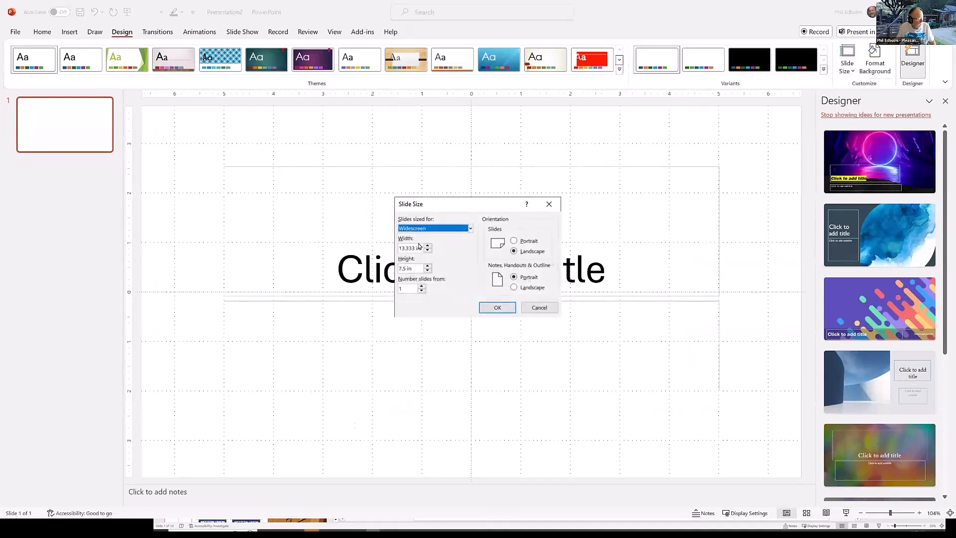
drag(421, 248, 380, 237)
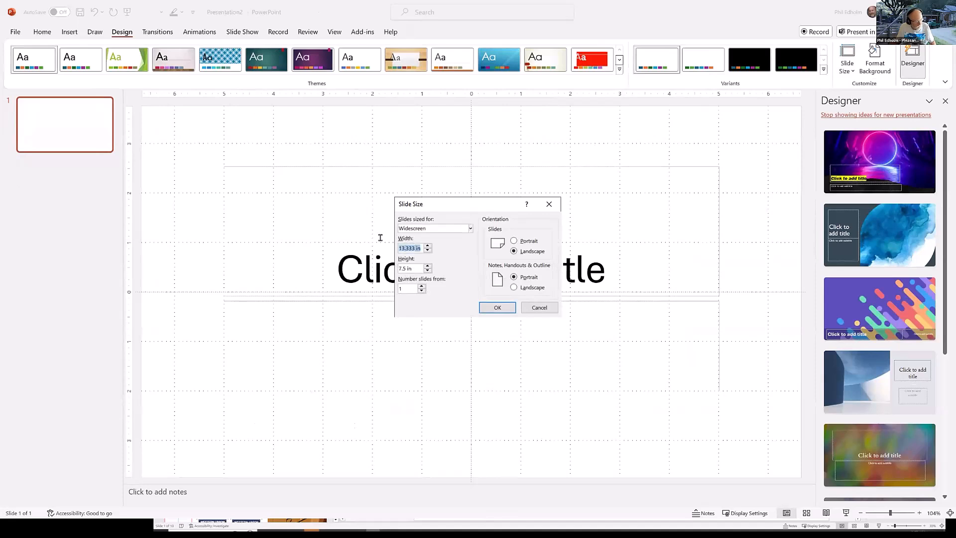
text(24)
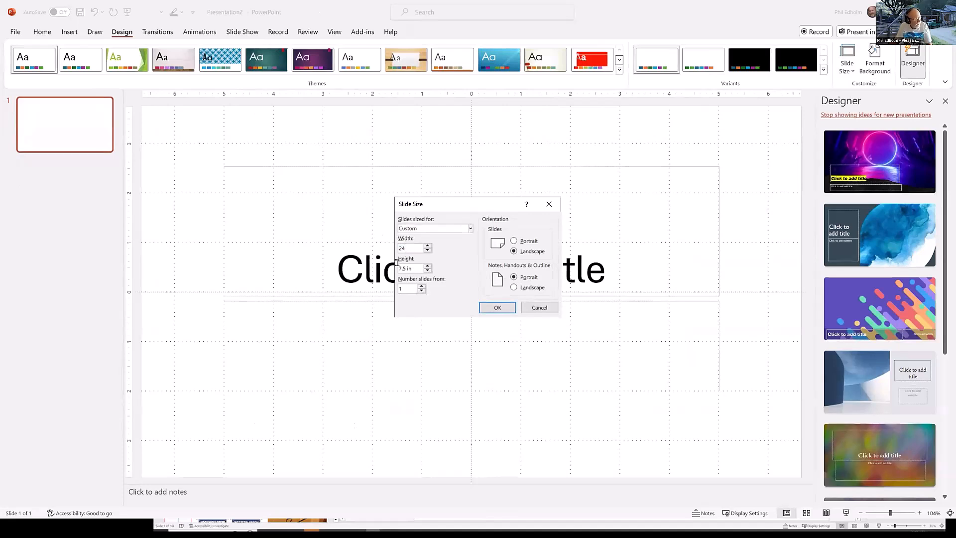
key(Tab)
text(16)
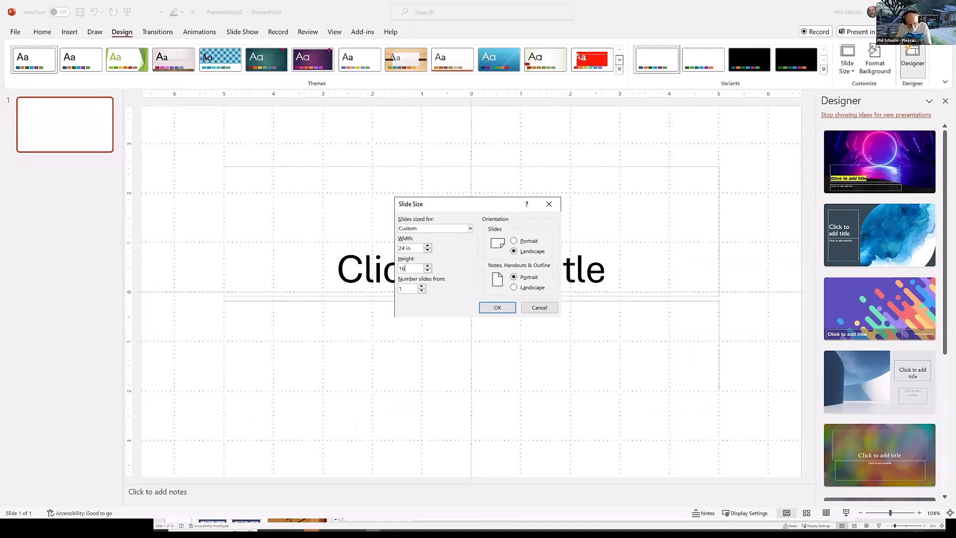
click(499, 308)
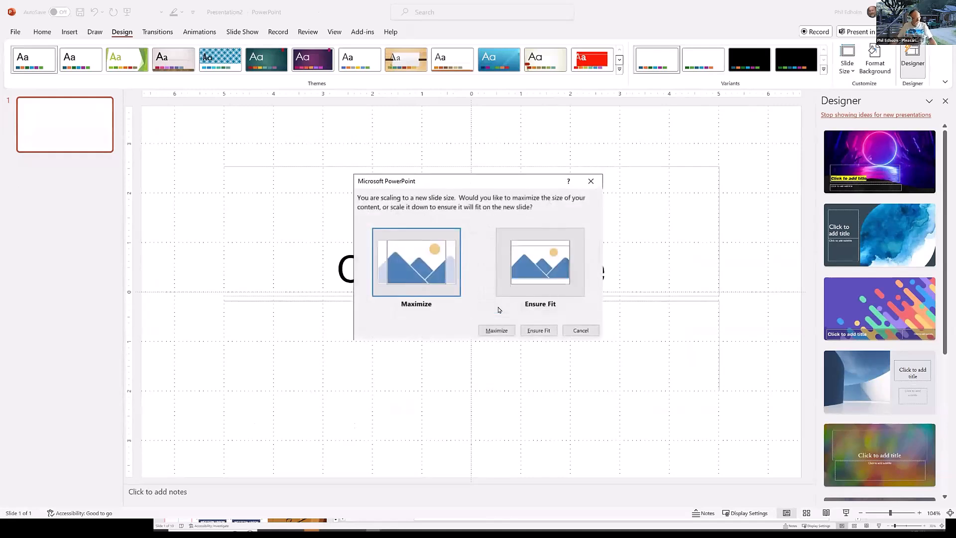